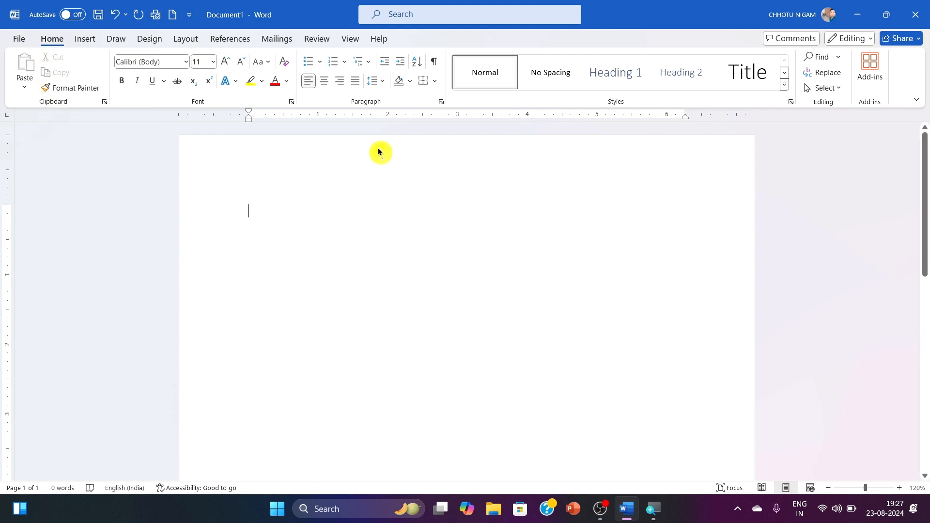
Write the line "What is video editing?" and generate sample paragraphs below it with =rand().
{"action": "type", "text": "what "}
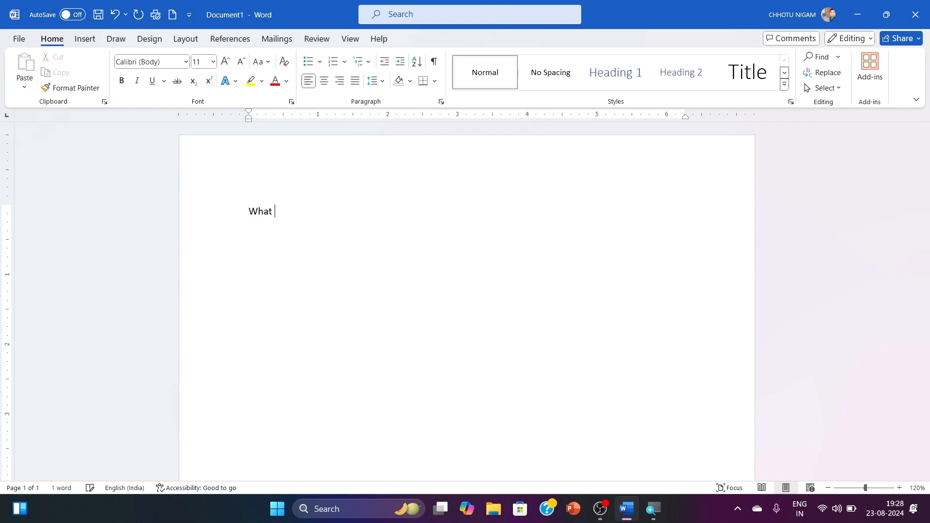
{"action": "type", "text": "is video editing?"}
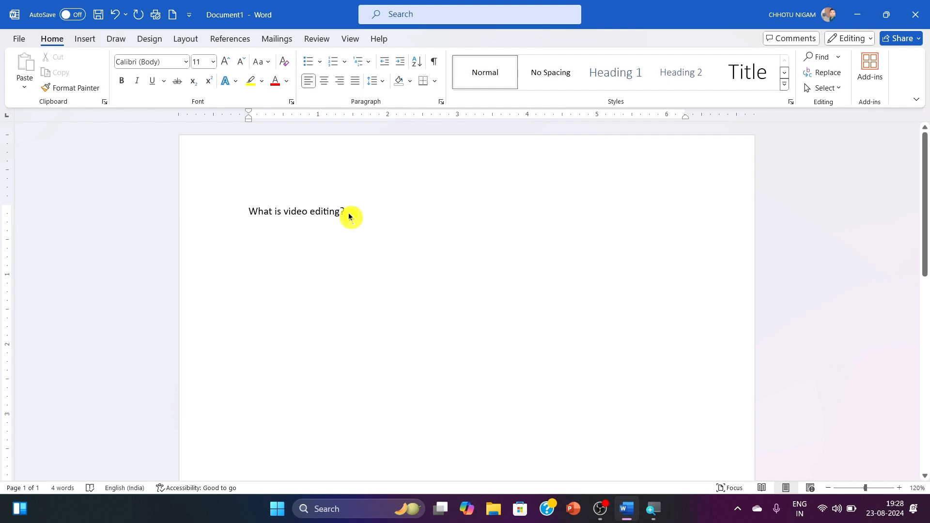
{"action": "key", "text": "Return"}
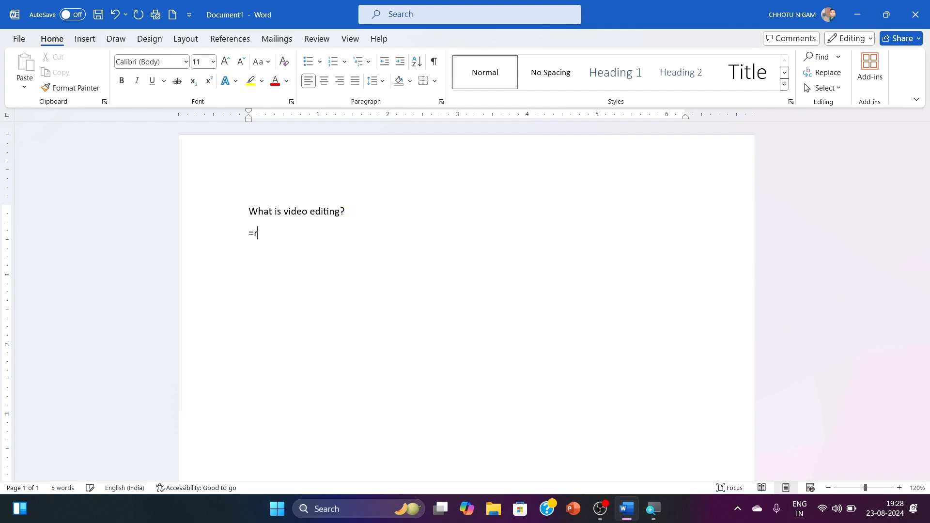
{"action": "type", "text": "=rand()"}
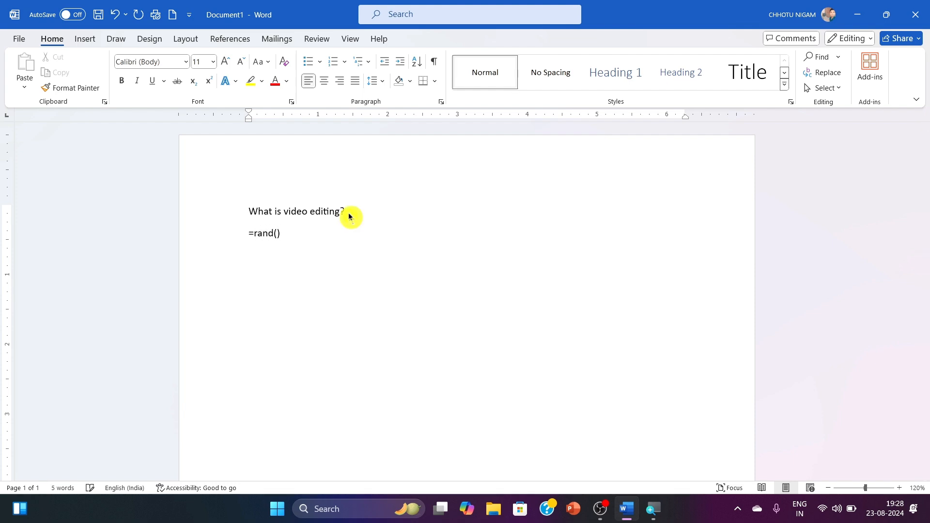
{"action": "key", "text": "Return"}
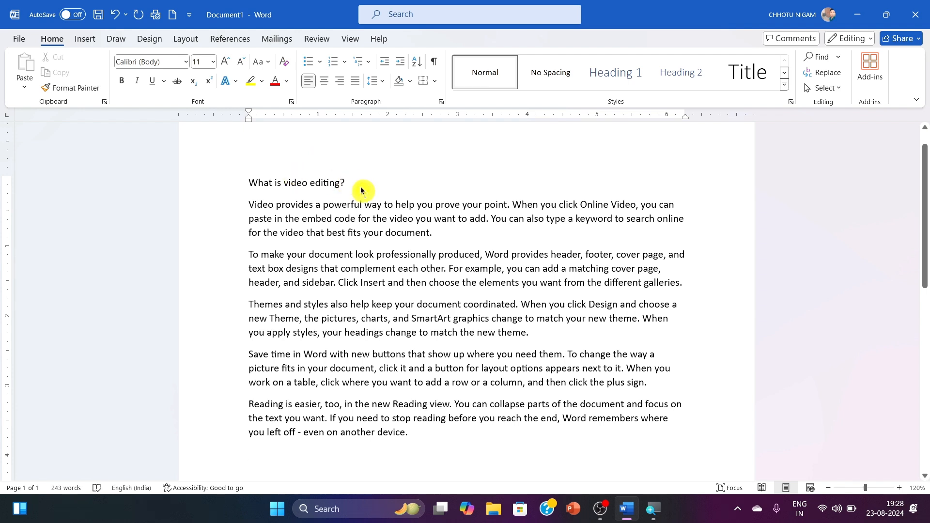
Cut the opening line "What is video editing?" and paste it below the last paragraph.
{"action": "left_click", "coordinate": [215, 188]}
{"action": "key", "text": "super+c"}
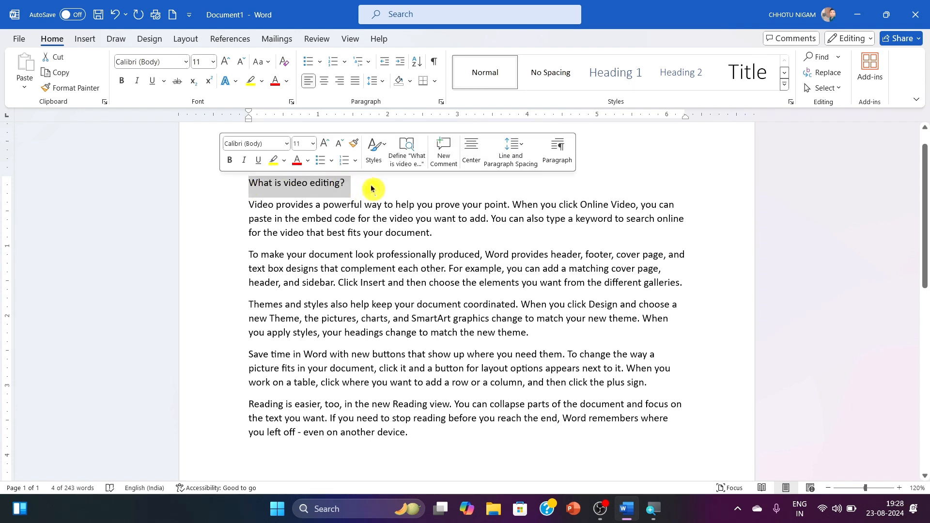
{"action": "scroll", "coordinate": [369, 186], "scroll_direction": "down", "scroll_amount": 3}
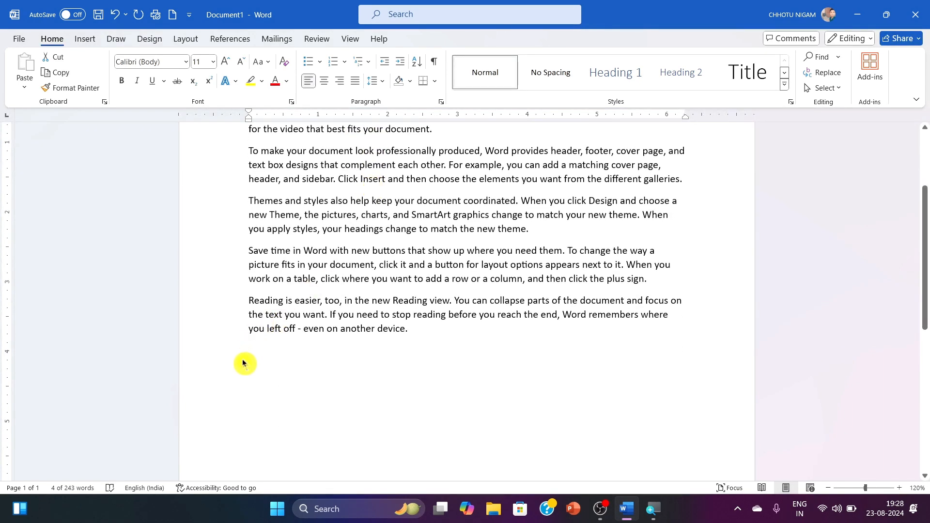
{"action": "scroll", "coordinate": [243, 363], "scroll_direction": "up", "scroll_amount": 3}
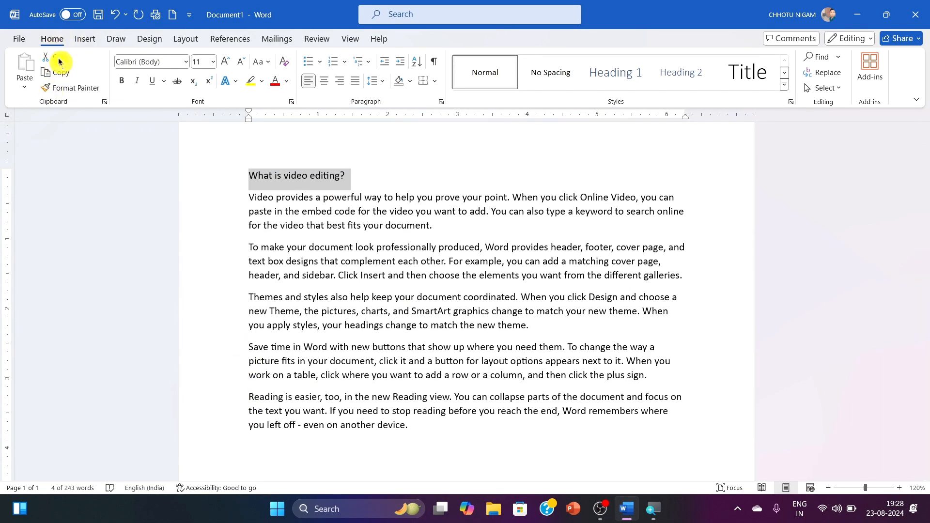
{"action": "left_click", "coordinate": [58, 61]}
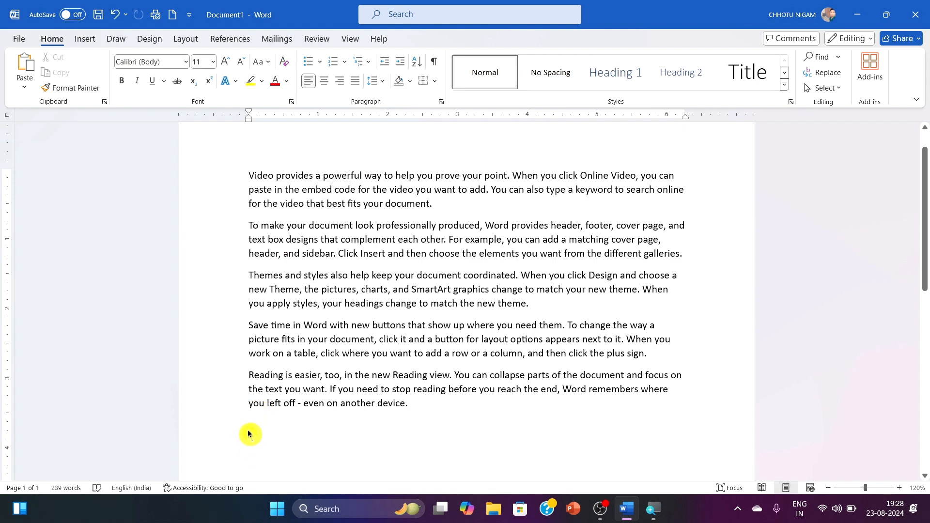
{"action": "left_click", "coordinate": [22, 65]}
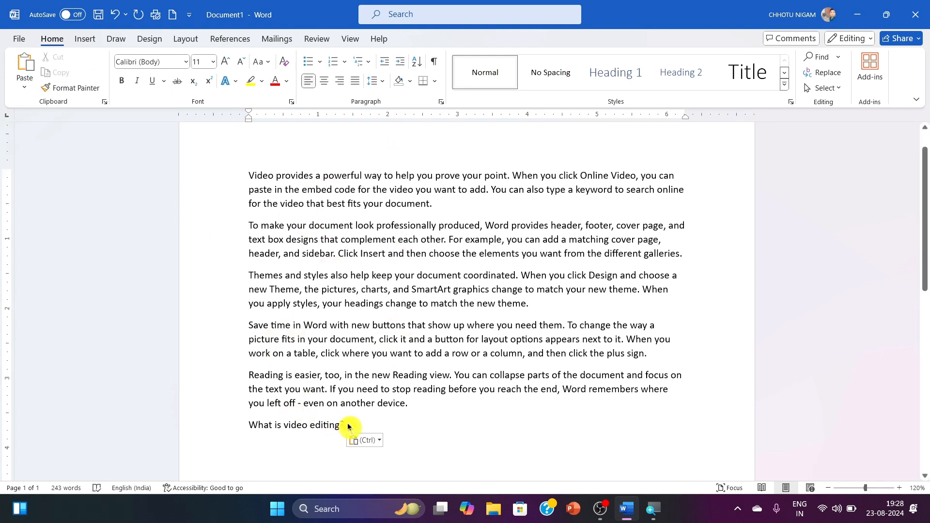
Copy the closing line "What is video editing?" to the start of the document and add an empty line below the copy.
{"action": "left_click", "coordinate": [210, 433]}
{"action": "key", "text": "ctrl+c"}
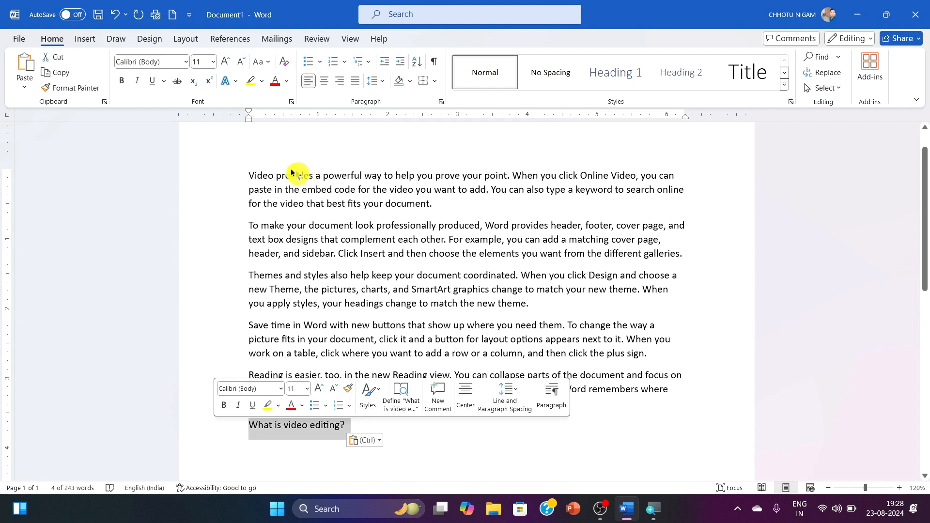
{"action": "left_click", "coordinate": [58, 72]}
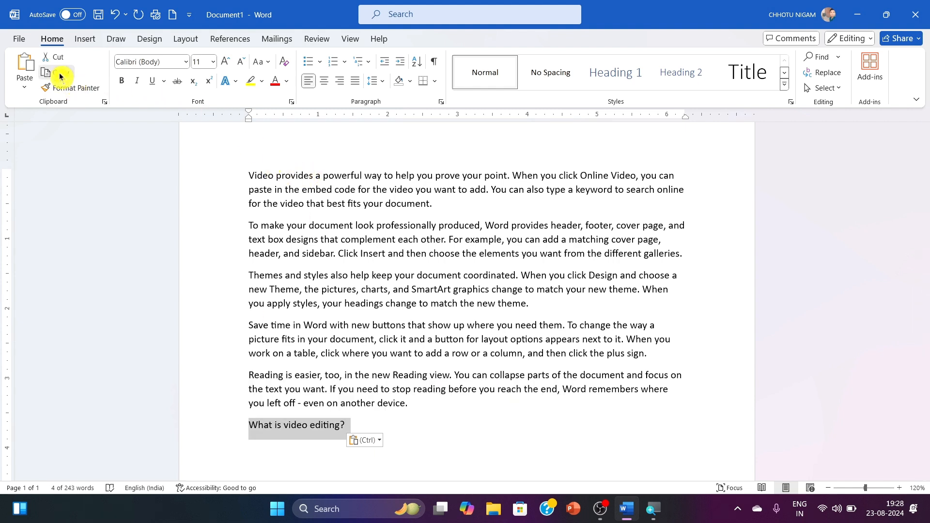
{"action": "left_click", "coordinate": [248, 165]}
{"action": "key", "text": "ctrl+v"}
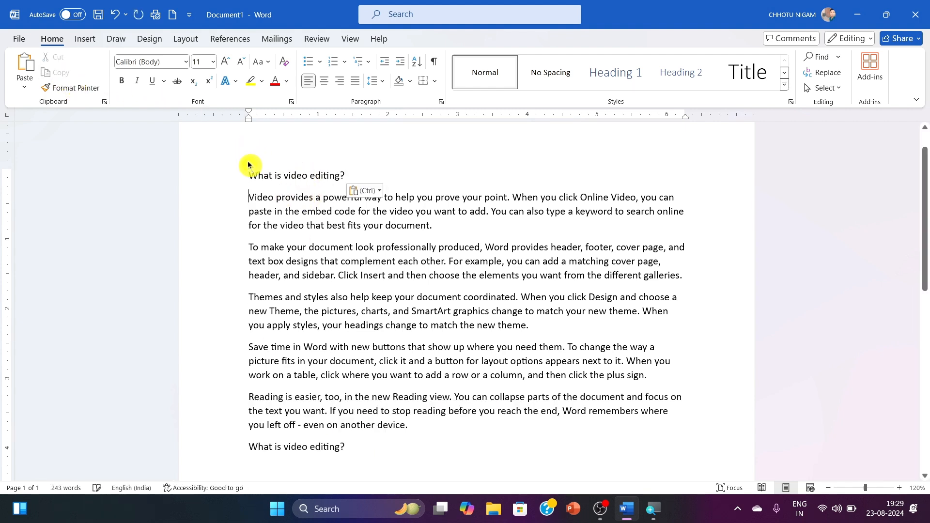
{"action": "key", "text": "Return"}
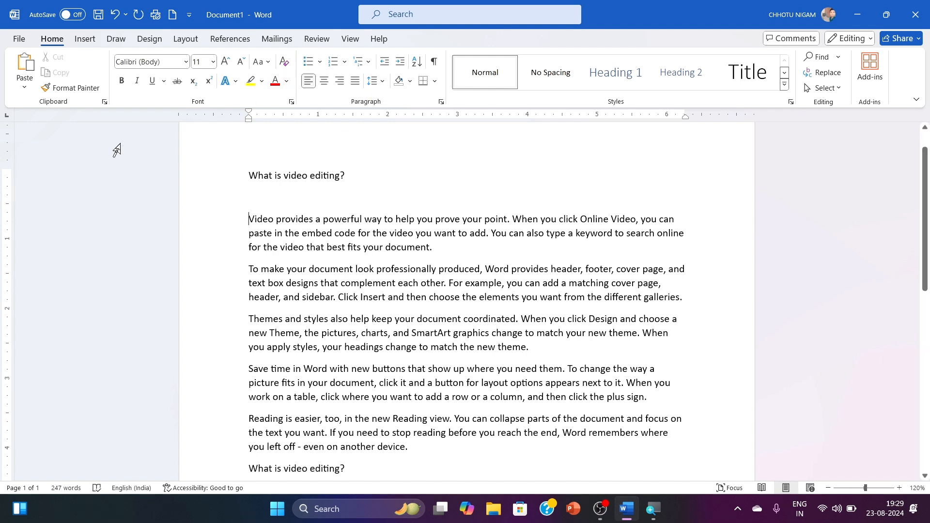
Format the opening line "What is video editing?" as bold Georgia, size 12, in standard green.
{"action": "left_click", "coordinate": [72, 88]}
{"action": "left_click", "coordinate": [208, 179]}
{"action": "left_click", "coordinate": [122, 80]}
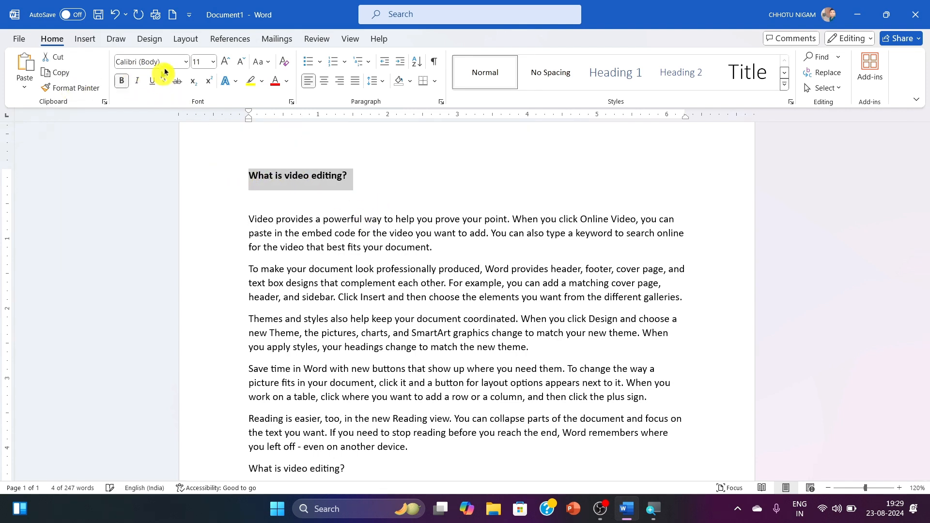
{"action": "left_click", "coordinate": [186, 63]}
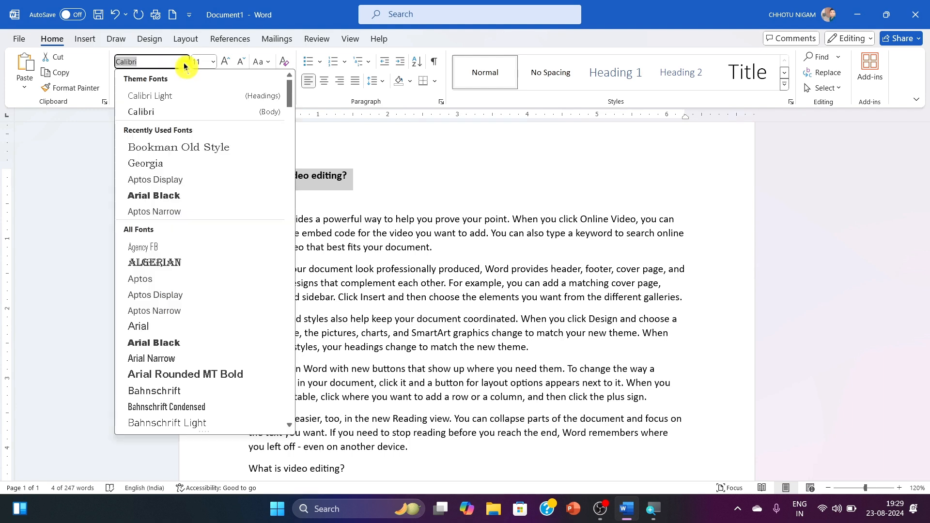
{"action": "left_click", "coordinate": [173, 162]}
{"action": "left_click", "coordinate": [225, 61]}
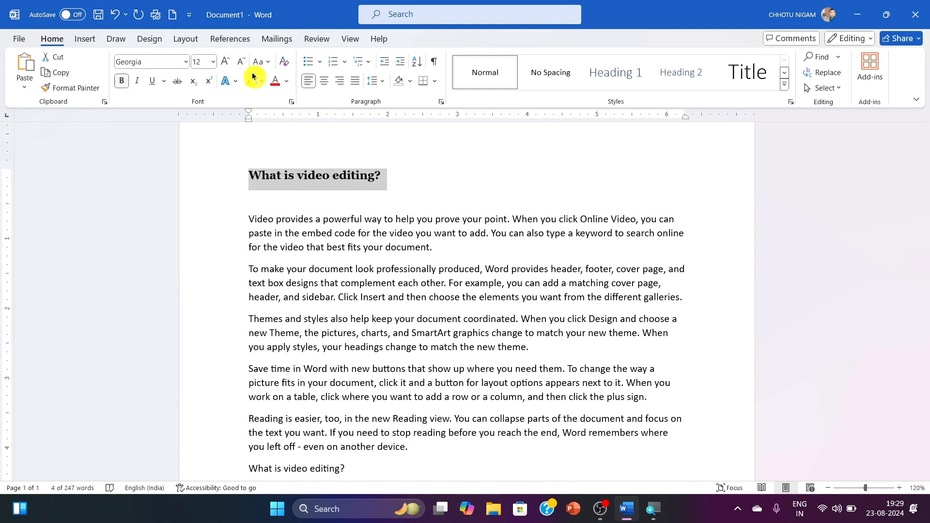
{"action": "left_click", "coordinate": [286, 81]}
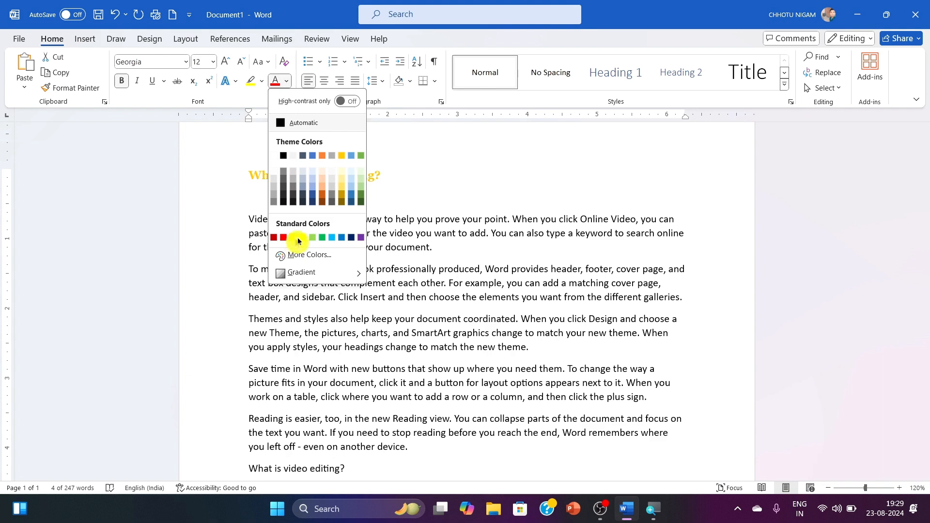
{"action": "left_click", "coordinate": [322, 239]}
{"action": "left_click", "coordinate": [428, 186]}
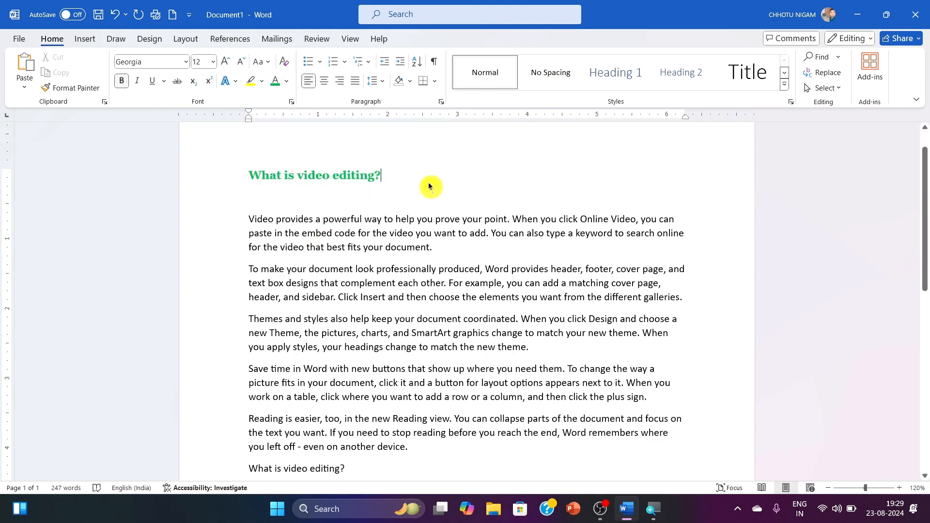
Copy the formatting of the opening heading onto the closing line "What is video editing?" with Format Painter.
{"action": "scroll", "coordinate": [426, 184], "scroll_direction": "down", "scroll_amount": 1}
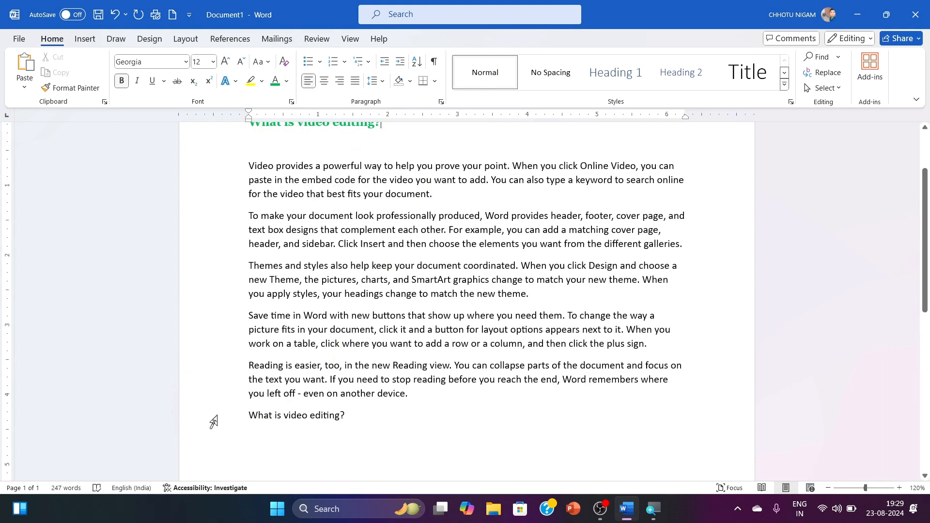
{"action": "left_click", "coordinate": [213, 421]}
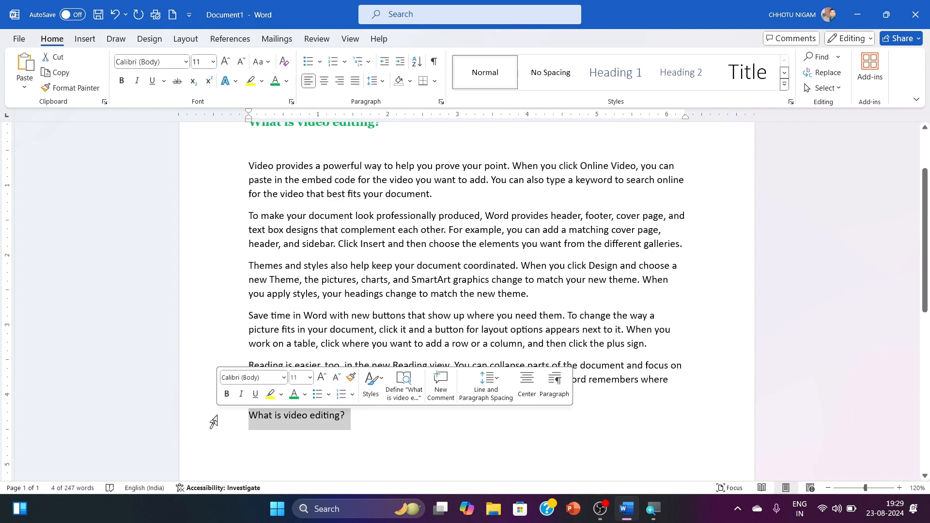
{"action": "left_click", "coordinate": [410, 140]}
{"action": "scroll", "coordinate": [410, 141], "scroll_direction": "up", "scroll_amount": 1}
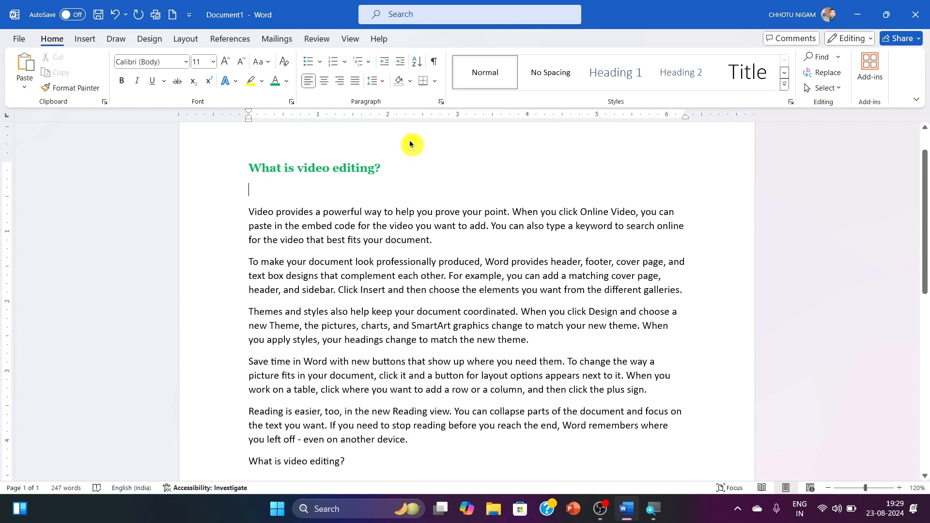
{"action": "double_click", "coordinate": [263, 169]}
{"action": "left_click", "coordinate": [74, 92]}
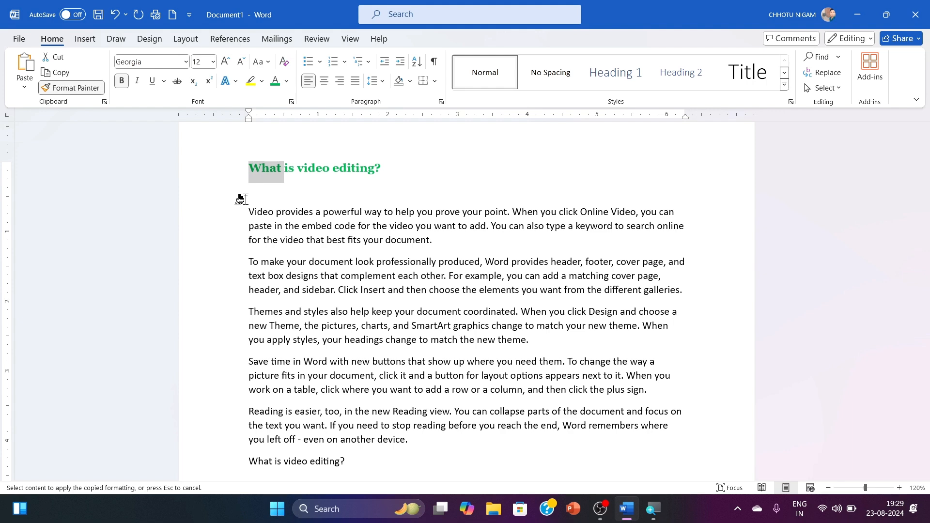
{"action": "scroll", "coordinate": [241, 198], "scroll_direction": "down", "scroll_amount": 3}
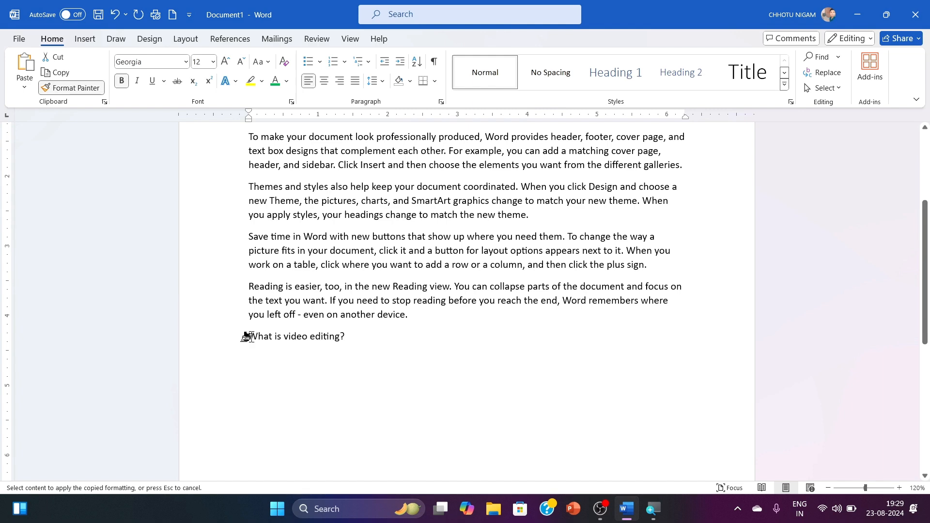
{"action": "left_click_drag", "start_coordinate": [246, 336], "coordinate": [368, 336]}
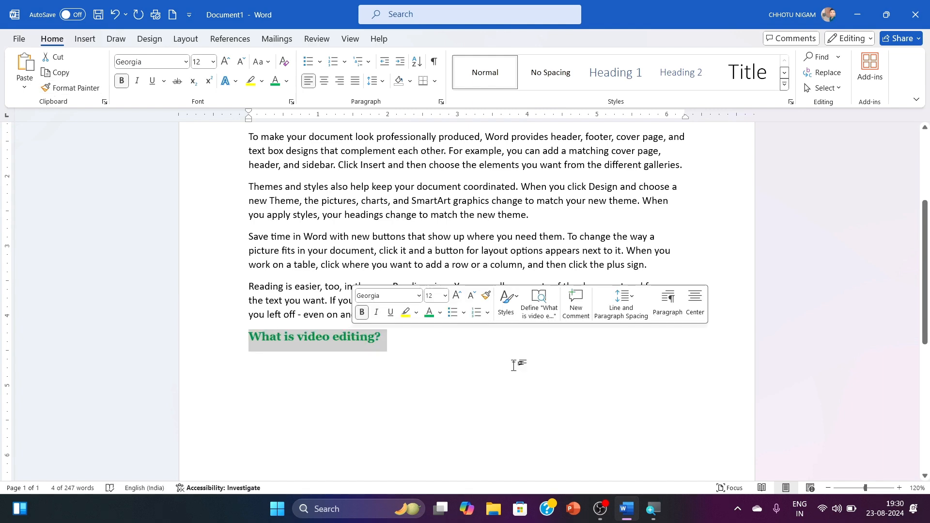
Remove the empty line between the opening heading and the first paragraph.
{"action": "left_click", "coordinate": [229, 202]}
{"action": "scroll", "coordinate": [248, 290], "scroll_direction": "up", "scroll_amount": 3}
{"action": "left_click", "coordinate": [267, 233]}
{"action": "key", "text": "BackSpace"}
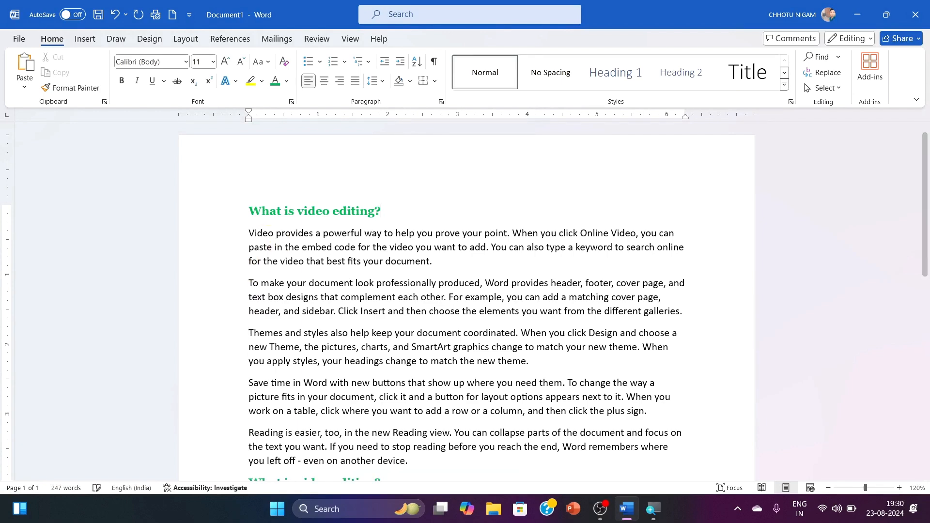
{"action": "scroll", "coordinate": [266, 228], "scroll_direction": "down", "scroll_amount": 3}
{"action": "scroll", "coordinate": [267, 228], "scroll_direction": "up", "scroll_amount": 3}
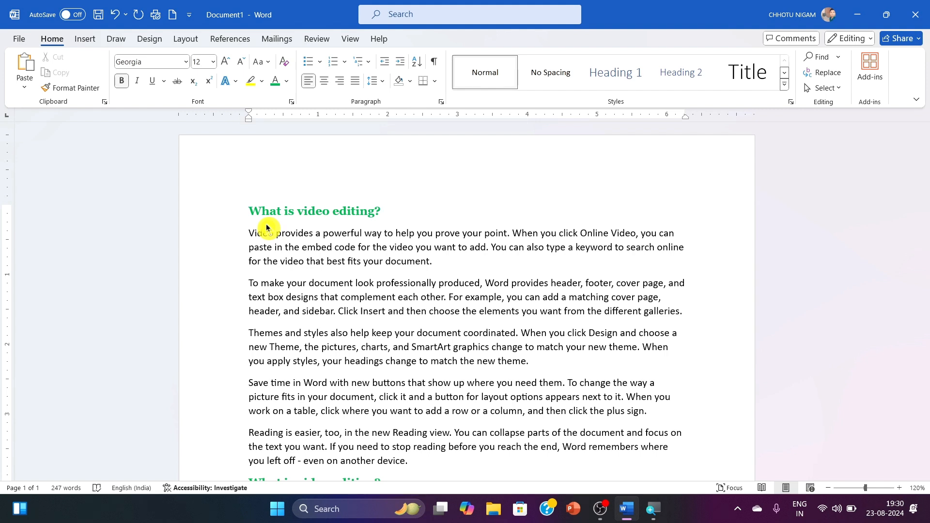
{"action": "scroll", "coordinate": [266, 228], "scroll_direction": "down", "scroll_amount": 5}
{"action": "scroll", "coordinate": [266, 228], "scroll_direction": "up", "scroll_amount": 5}
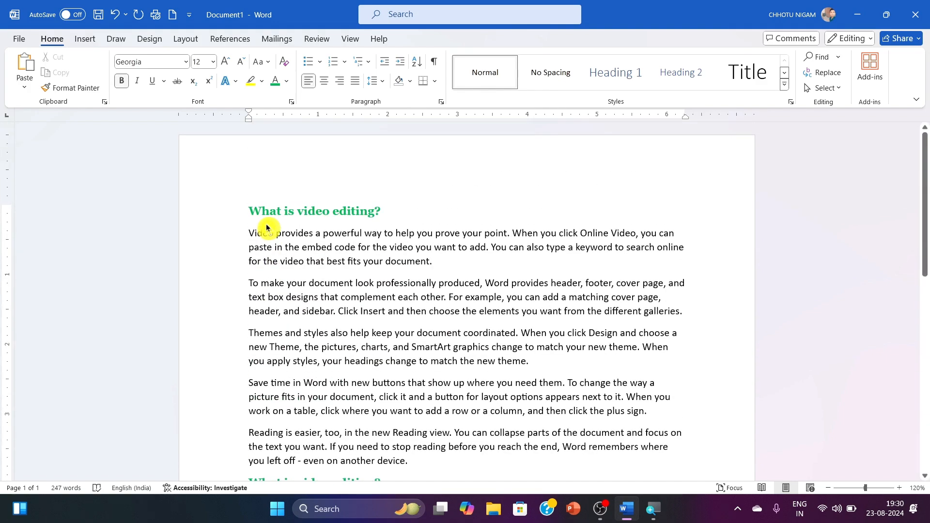
{"action": "scroll", "coordinate": [266, 228], "scroll_direction": "down", "scroll_amount": 5}
{"action": "scroll", "coordinate": [266, 228], "scroll_direction": "up", "scroll_amount": 4}
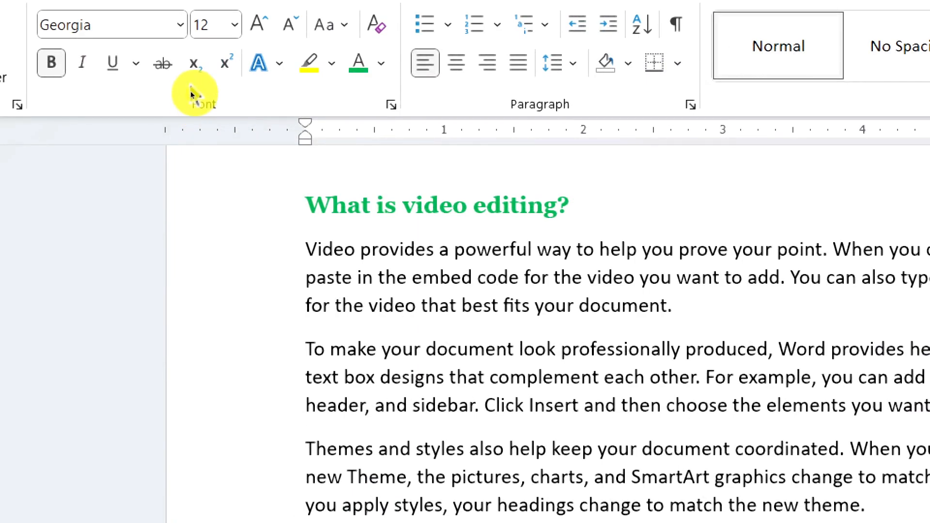
{"action": "scroll", "coordinate": [192, 105], "scroll_direction": "down", "scroll_amount": 1}
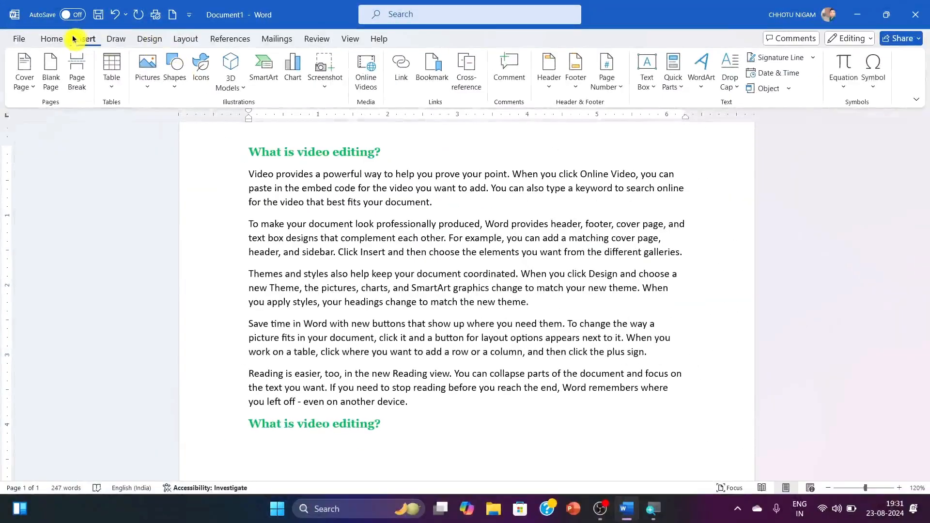
{"action": "left_click", "coordinate": [54, 38]}
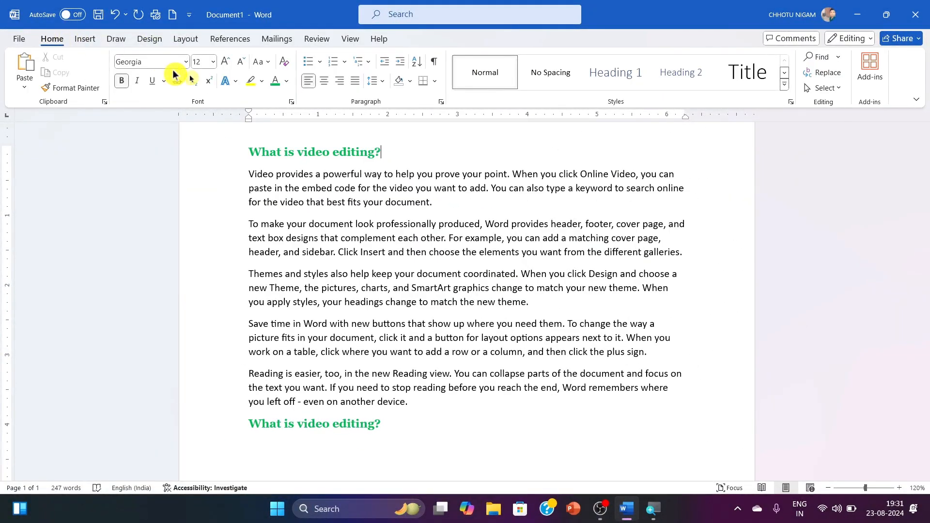
Change the font of the opening heading "What is video editing?" to Bookman Old Style.
{"action": "left_click", "coordinate": [202, 158]}
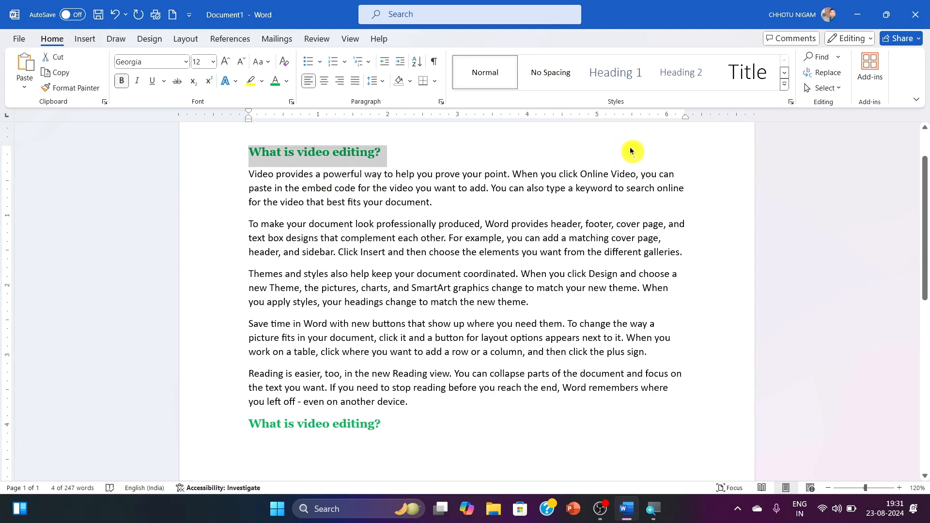
{"action": "left_click", "coordinate": [185, 62]}
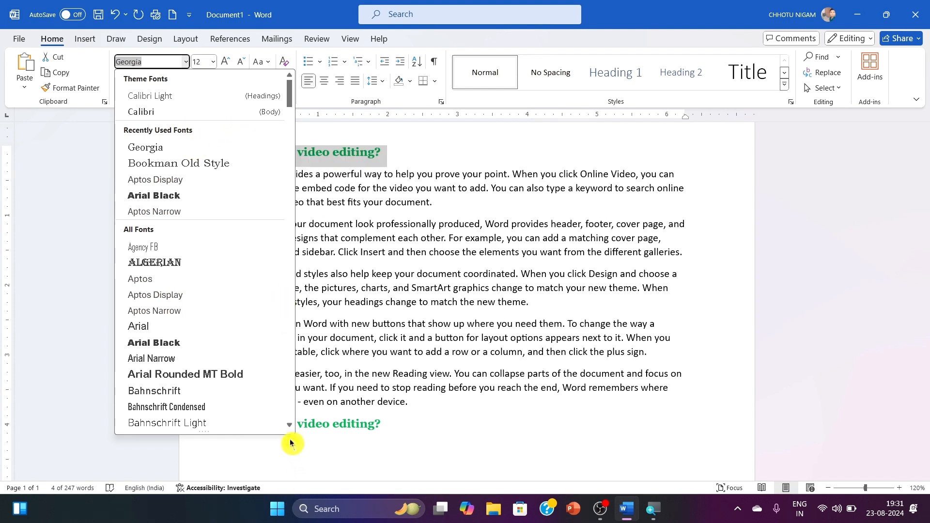
{"action": "scroll", "coordinate": [289, 430], "scroll_direction": "down", "scroll_amount": 3}
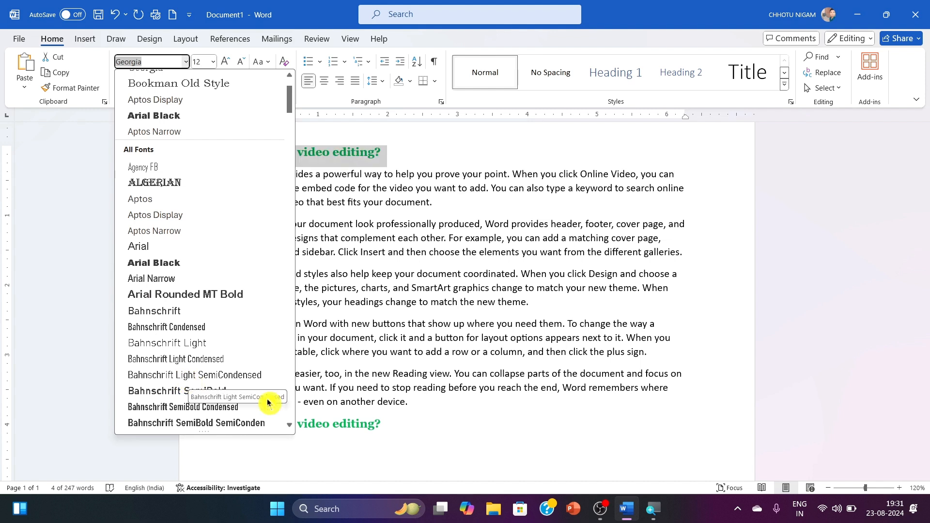
{"action": "scroll", "coordinate": [291, 429], "scroll_direction": "down", "scroll_amount": 2}
{"action": "scroll", "coordinate": [291, 429], "scroll_direction": "down", "scroll_amount": 1}
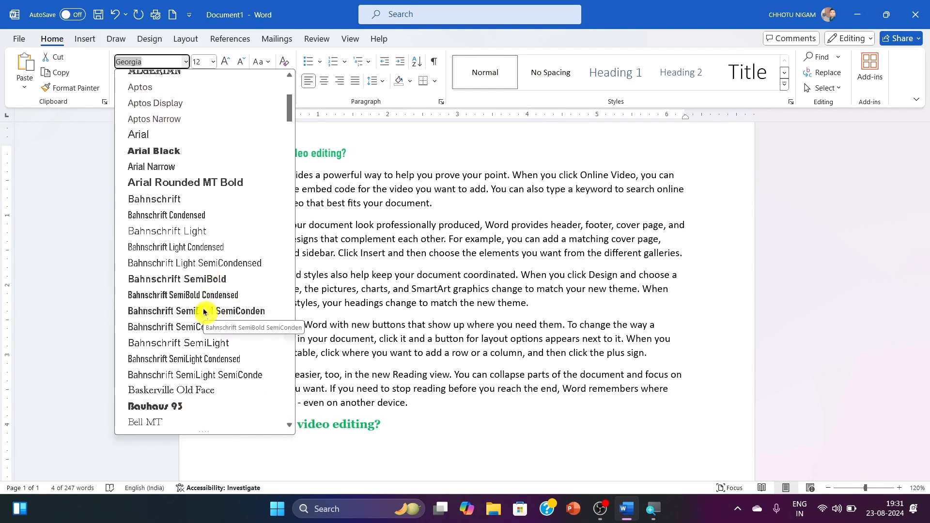
{"action": "scroll", "coordinate": [289, 431], "scroll_direction": "down", "scroll_amount": 6}
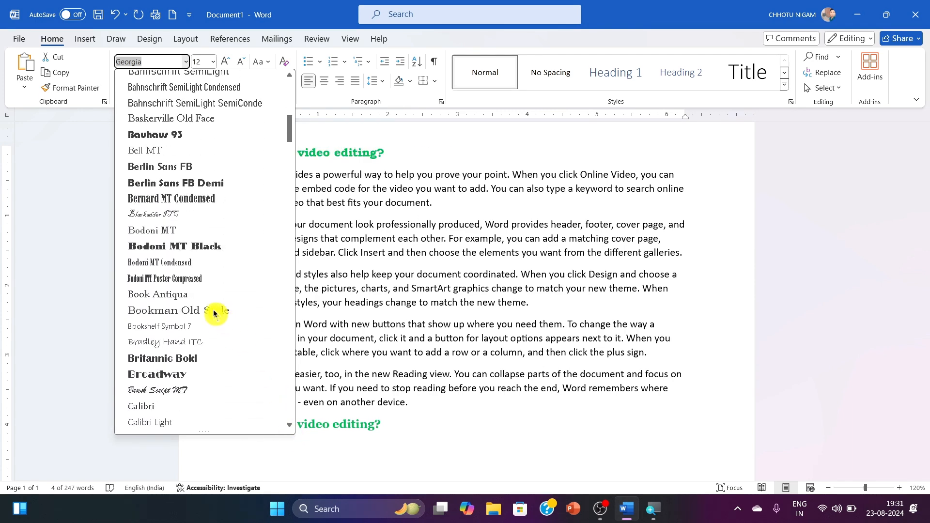
{"action": "left_click", "coordinate": [211, 315]}
{"action": "left_click", "coordinate": [482, 146]}
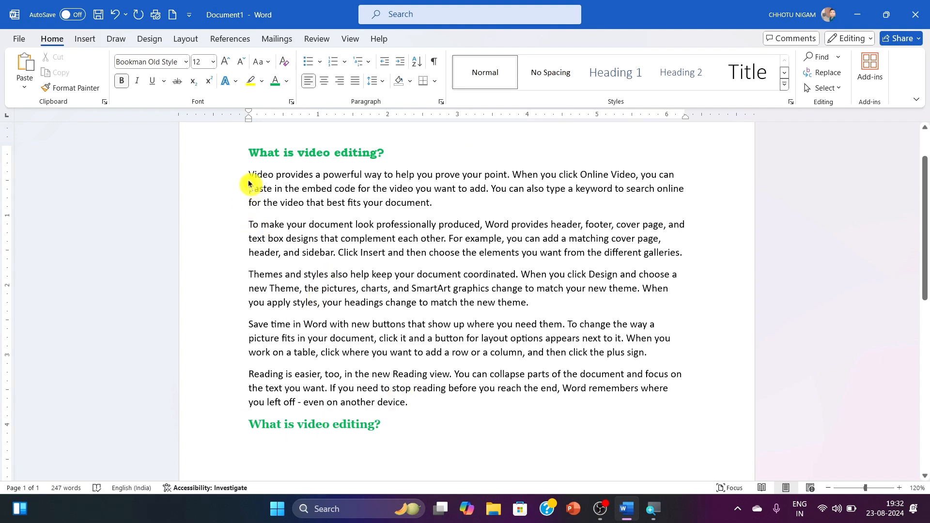
Change the font of the first body paragraph, beginning "Video provides a powerful way", to Georgia.
{"action": "left_click_drag", "start_coordinate": [247, 176], "coordinate": [446, 201]}
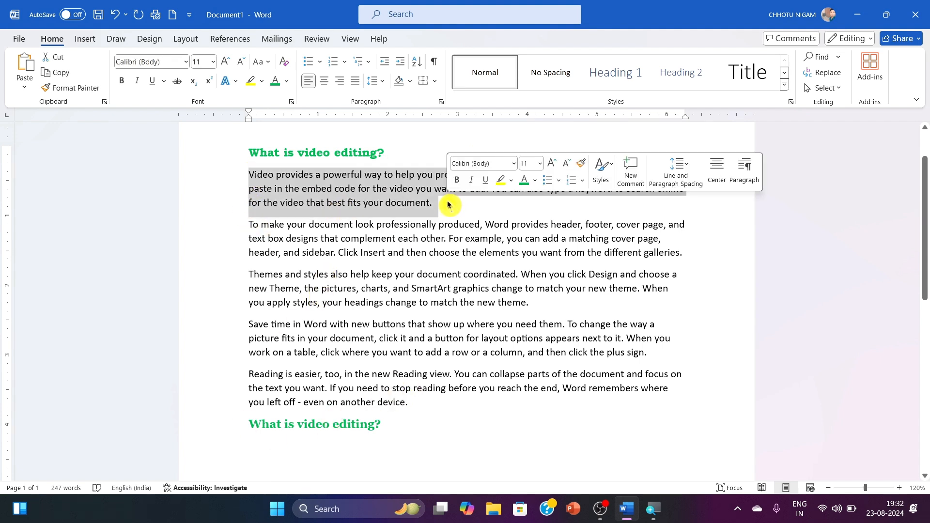
{"action": "left_click", "coordinate": [184, 68]}
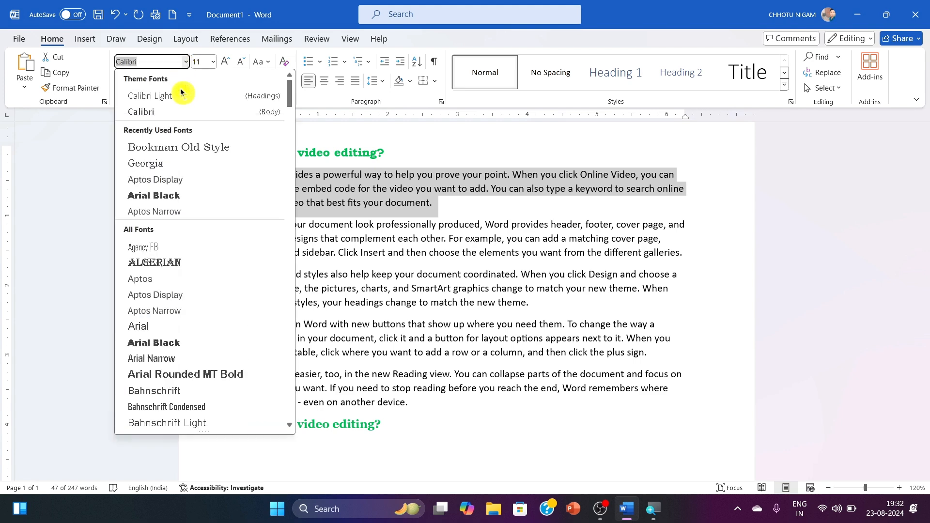
{"action": "left_click", "coordinate": [158, 167]}
{"action": "left_click", "coordinate": [526, 403]}
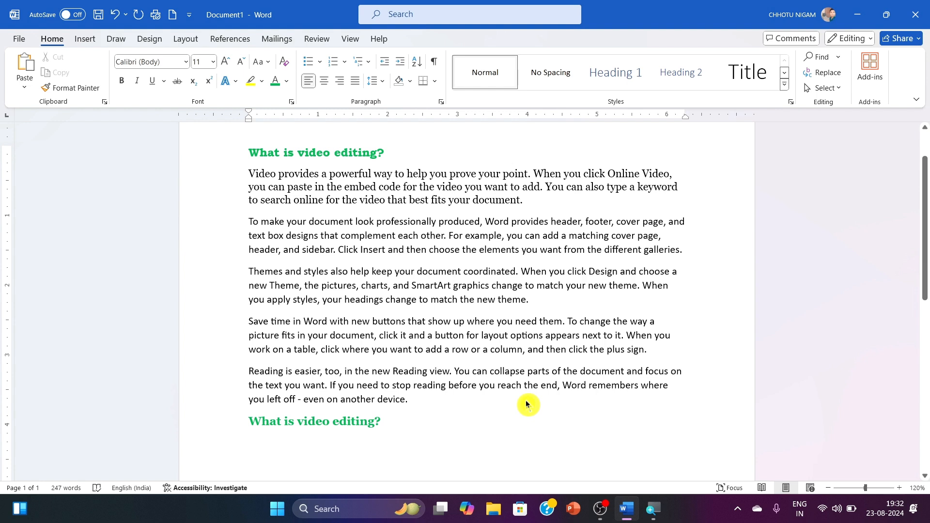
{"action": "left_click", "coordinate": [189, 189]}
{"action": "left_click", "coordinate": [287, 213]}
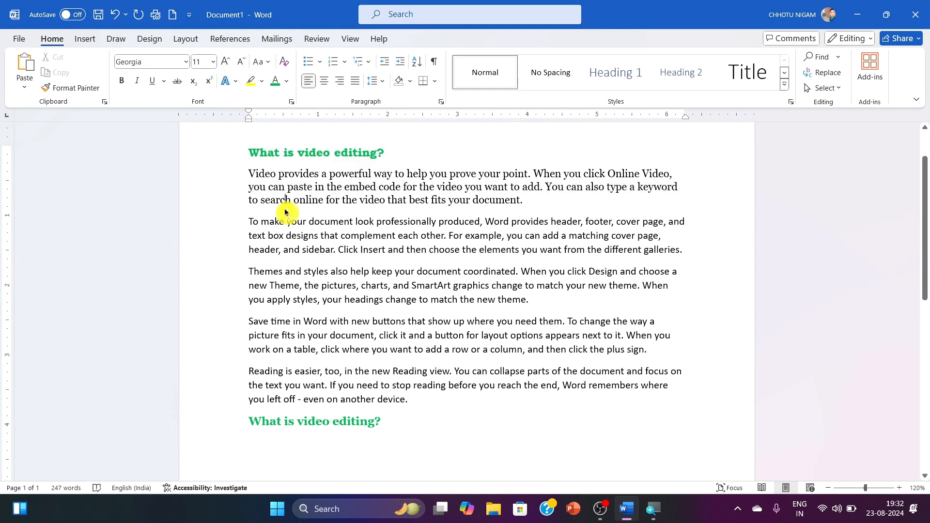
Set the opening heading's font size to the custom value 19.
{"action": "left_click", "coordinate": [224, 161]}
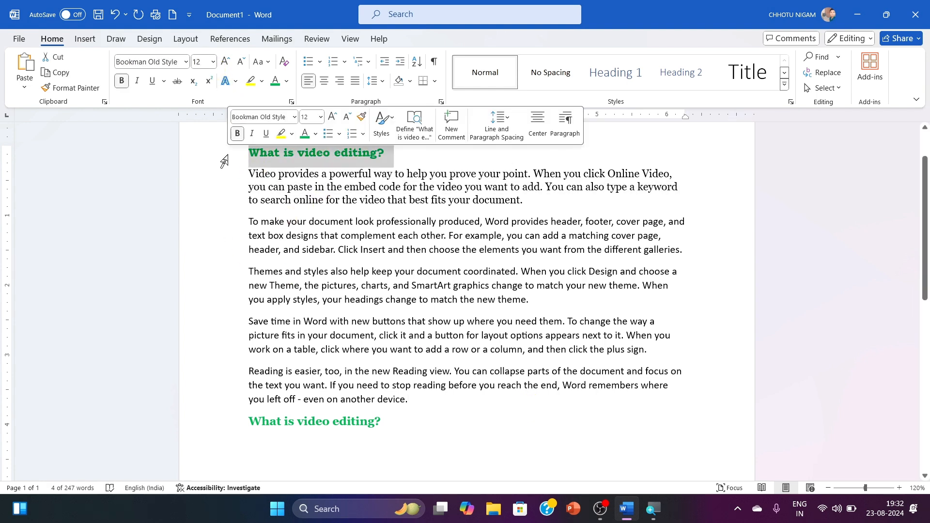
{"action": "left_click", "coordinate": [212, 63]}
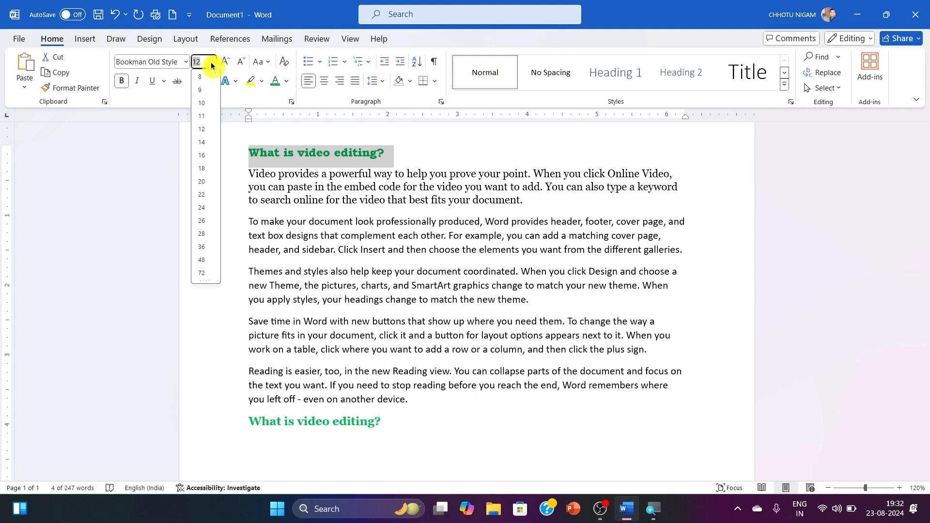
{"action": "type", "text": "19"}
{"action": "key", "text": "Return"}
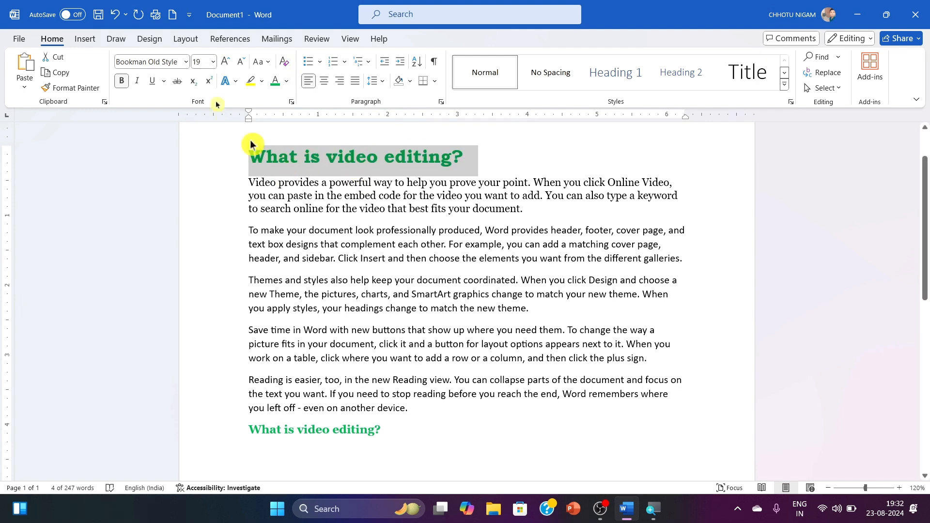
Try font size 8 on the opening heading and settle on size 72.
{"action": "left_click", "coordinate": [214, 63]}
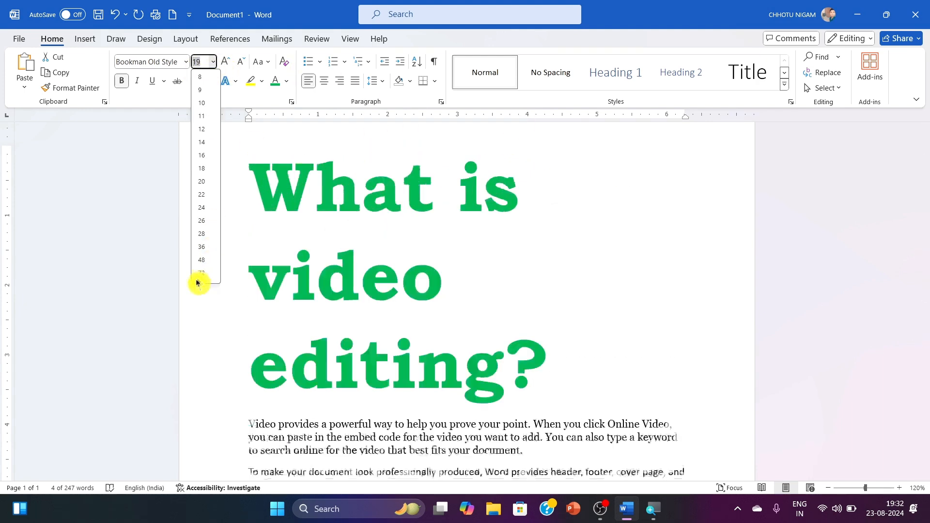
{"action": "left_click", "coordinate": [199, 77]}
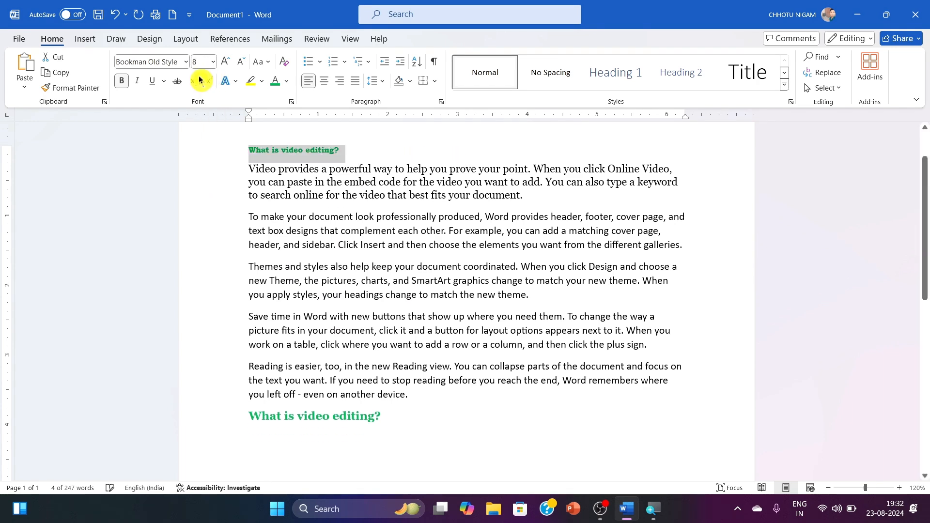
{"action": "left_click", "coordinate": [213, 62]}
{"action": "left_click", "coordinate": [206, 274]}
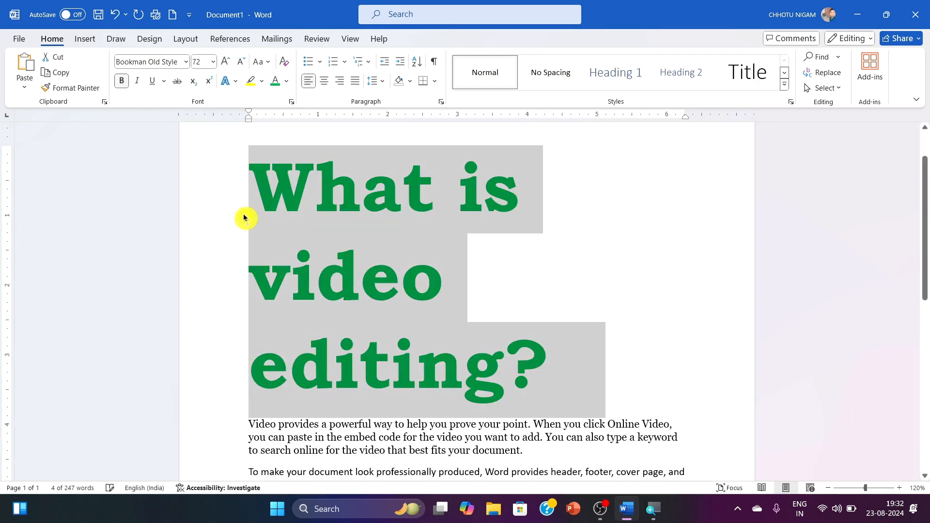
Enlarge the paragraph beginning "Themes and styles" stepwise to font size 18.
{"action": "scroll", "coordinate": [245, 217], "scroll_direction": "down", "scroll_amount": 6}
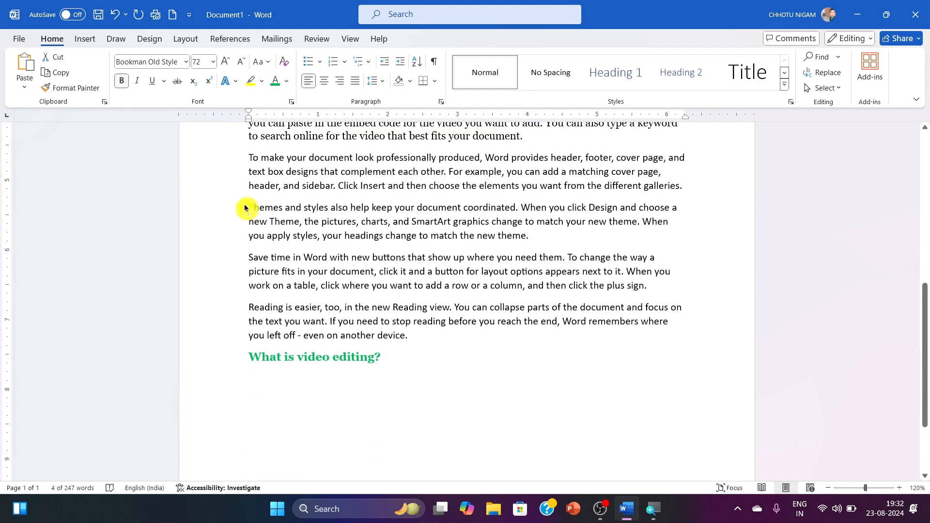
{"action": "left_click", "coordinate": [245, 208]}
{"action": "left_click_drag", "start_coordinate": [244, 208], "coordinate": [555, 231]}
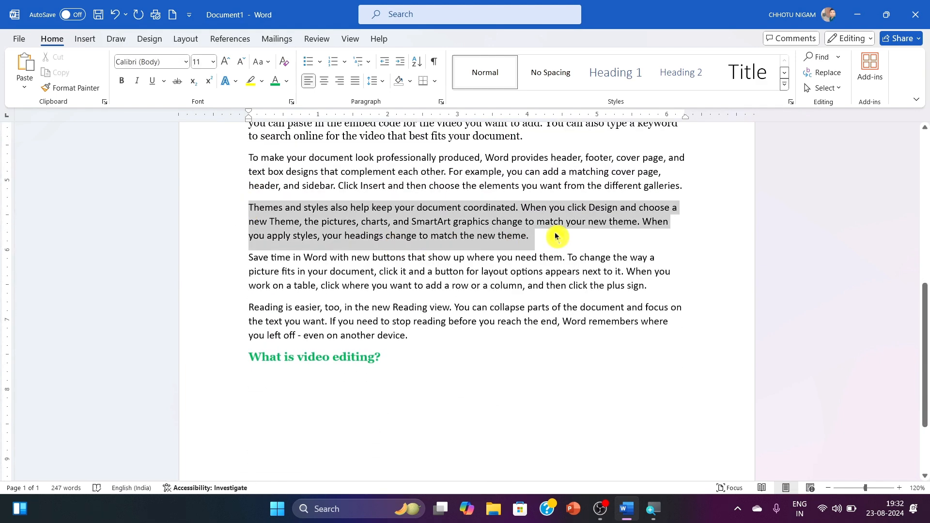
{"action": "left_click", "coordinate": [228, 62]}
{"action": "left_click", "coordinate": [228, 62]}
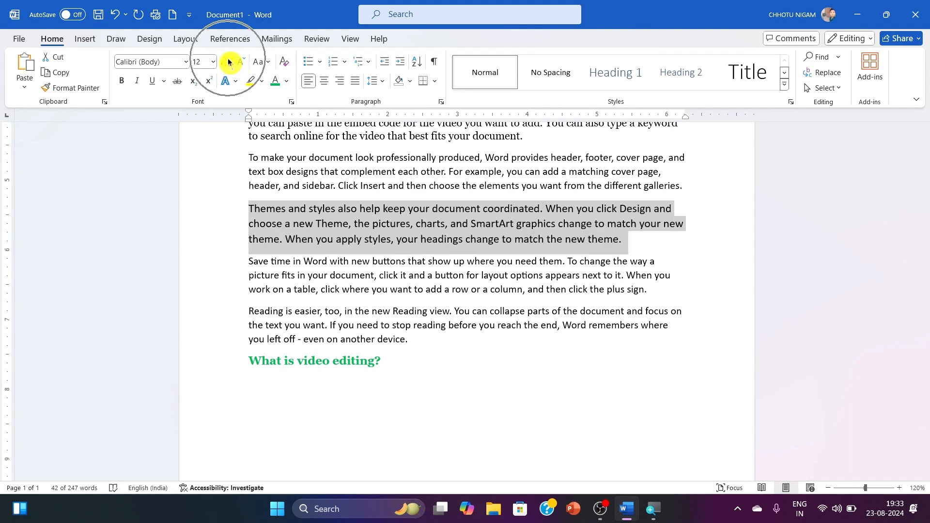
{"action": "left_click", "coordinate": [228, 61]}
{"action": "left_click", "coordinate": [228, 62]}
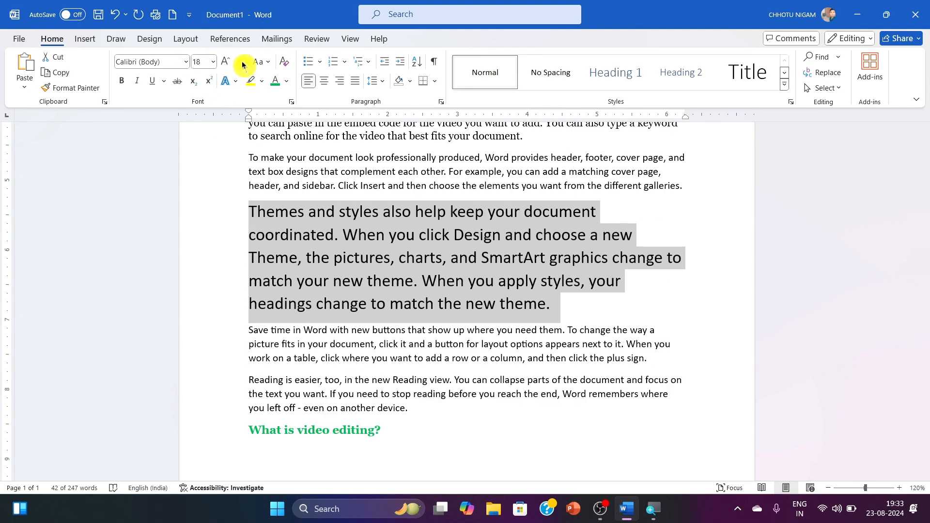
Shrink the "Themes and styles" paragraph stepwise to font size 7.
{"action": "key", "text": "ctrl"}
{"action": "key", "text": "ctrl"}
{"action": "left_click", "coordinate": [242, 65]}
{"action": "left_click", "coordinate": [243, 64]}
{"action": "left_click", "coordinate": [243, 65]}
{"action": "left_click", "coordinate": [242, 65]}
{"action": "left_click", "coordinate": [242, 64]}
{"action": "left_click", "coordinate": [242, 64]}
{"action": "left_click", "coordinate": [243, 64]}
{"action": "left_click", "coordinate": [243, 64]}
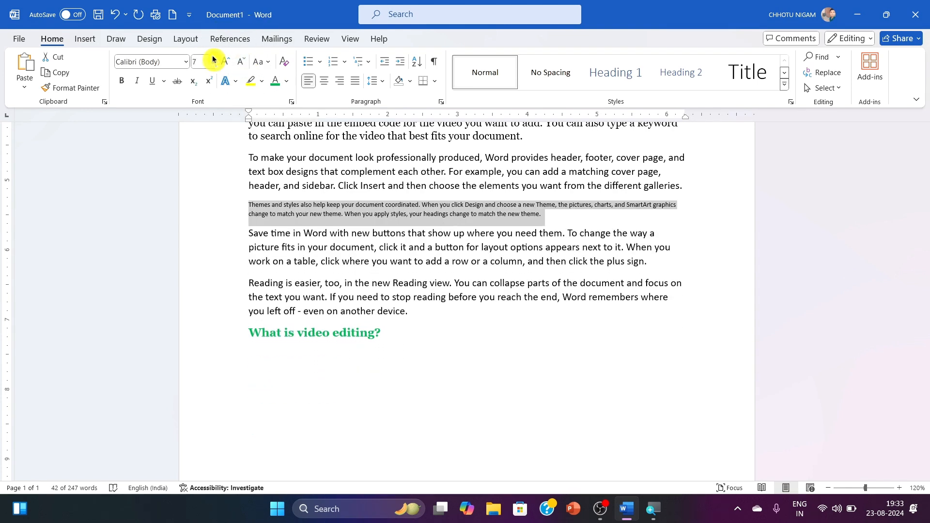
Grow and shrink the "Themes and styles" paragraph's text in single steps, ending at font size 11.
{"action": "left_click", "coordinate": [226, 61]}
{"action": "left_click", "coordinate": [226, 61]}
{"action": "left_click", "coordinate": [226, 62]}
{"action": "left_click", "coordinate": [242, 61]}
{"action": "left_click", "coordinate": [242, 61]}
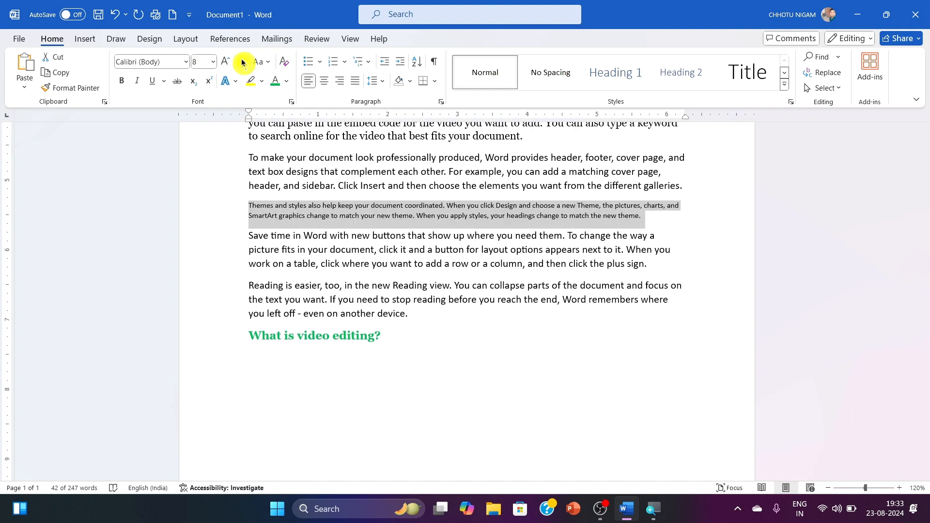
{"action": "left_click", "coordinate": [224, 62]}
{"action": "left_click", "coordinate": [224, 61]}
{"action": "left_click", "coordinate": [224, 61]}
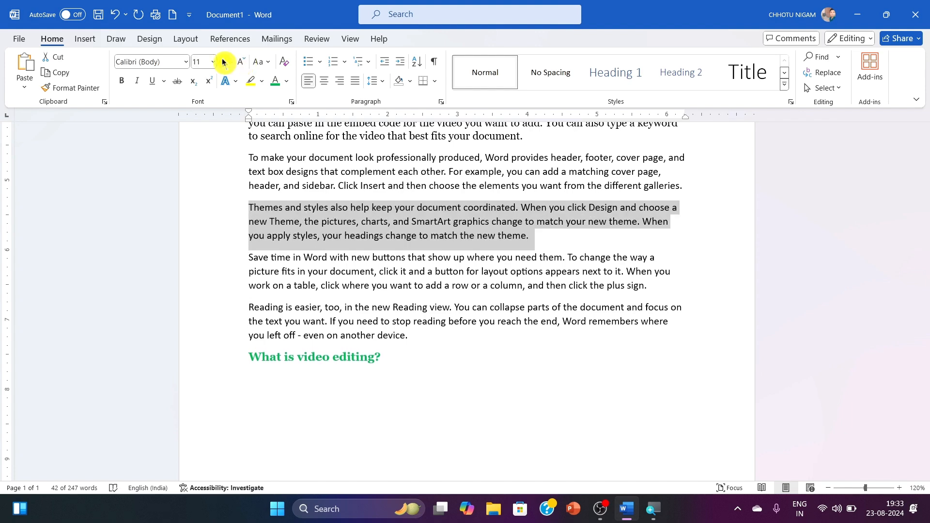
Try lowercase and UPPERCASE on the "Themes and styles" paragraph.
{"action": "left_click", "coordinate": [267, 65]}
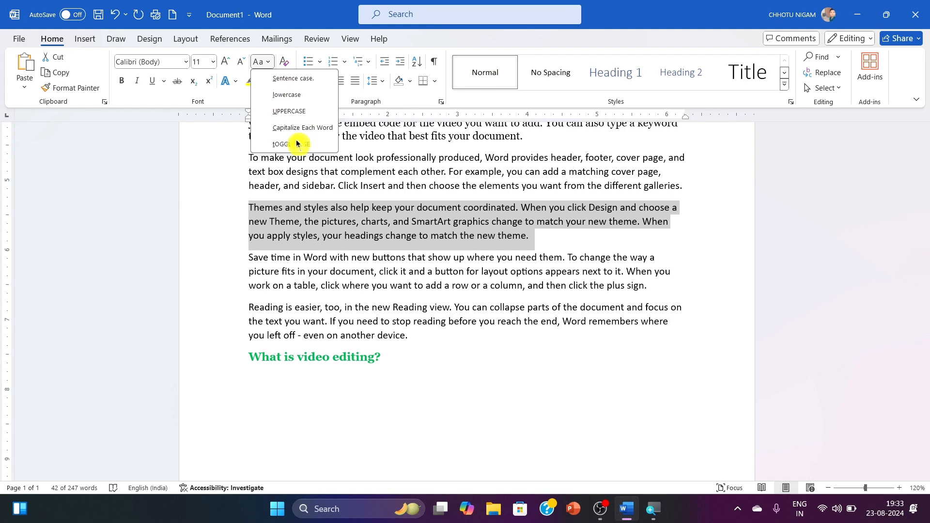
{"action": "left_click", "coordinate": [307, 92]}
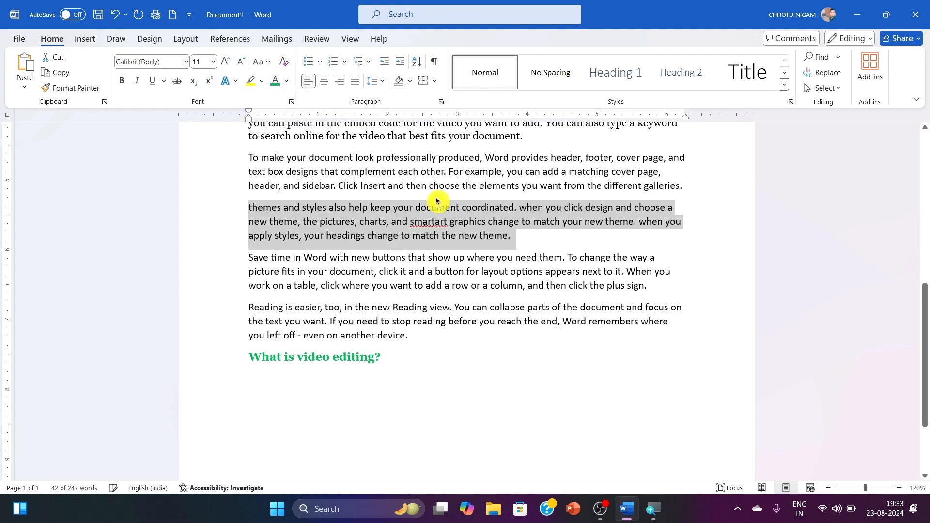
{"action": "left_click", "coordinate": [259, 62]}
{"action": "left_click", "coordinate": [292, 116]}
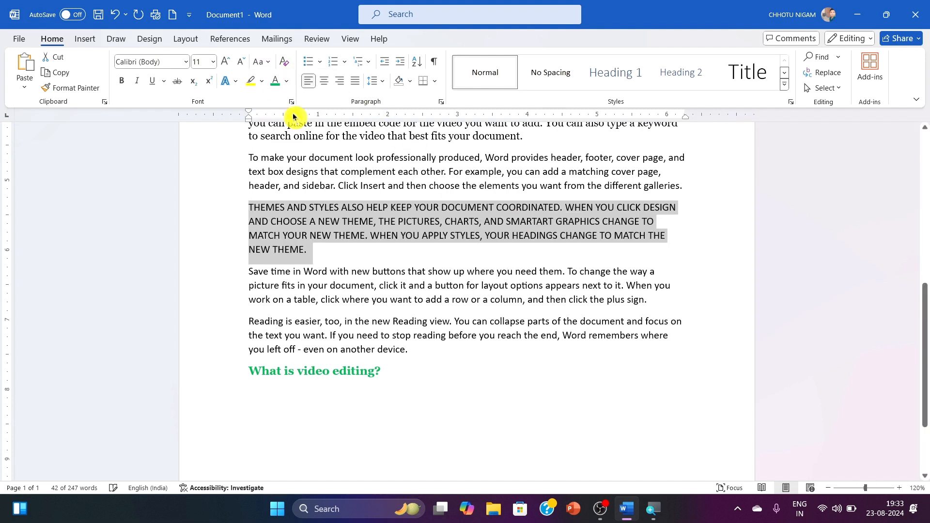
Try Capitalize Each Word and tOGGLE cASE on the "Themes and styles" paragraph.
{"action": "left_click", "coordinate": [265, 63]}
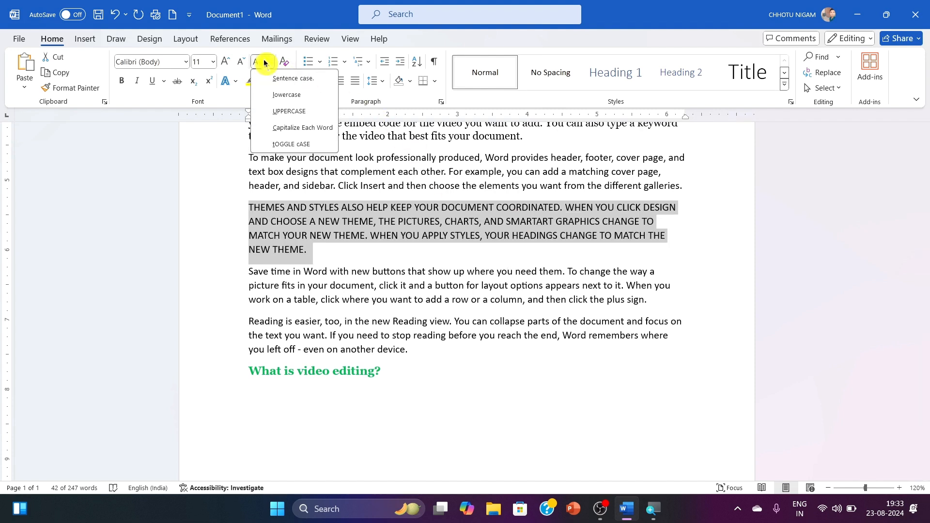
{"action": "left_click", "coordinate": [286, 126]}
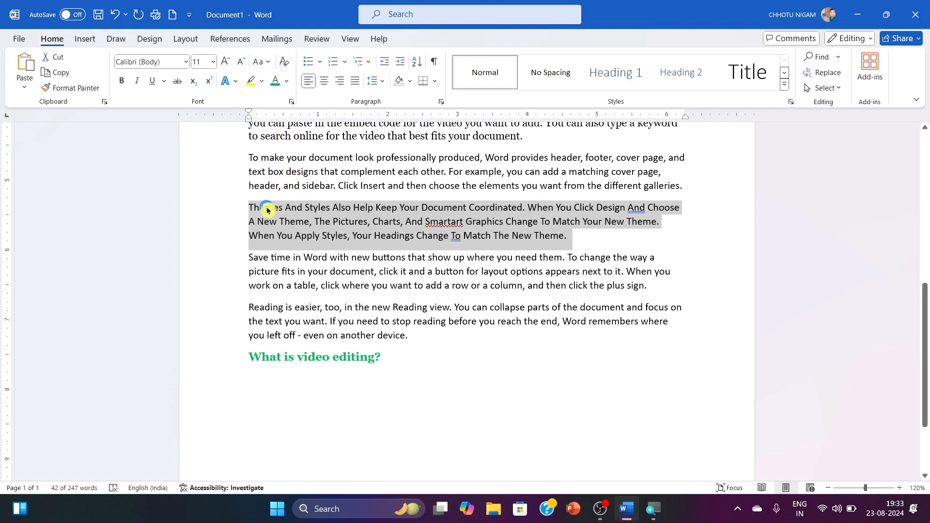
{"action": "left_click", "coordinate": [267, 59]}
{"action": "left_click", "coordinate": [272, 142]}
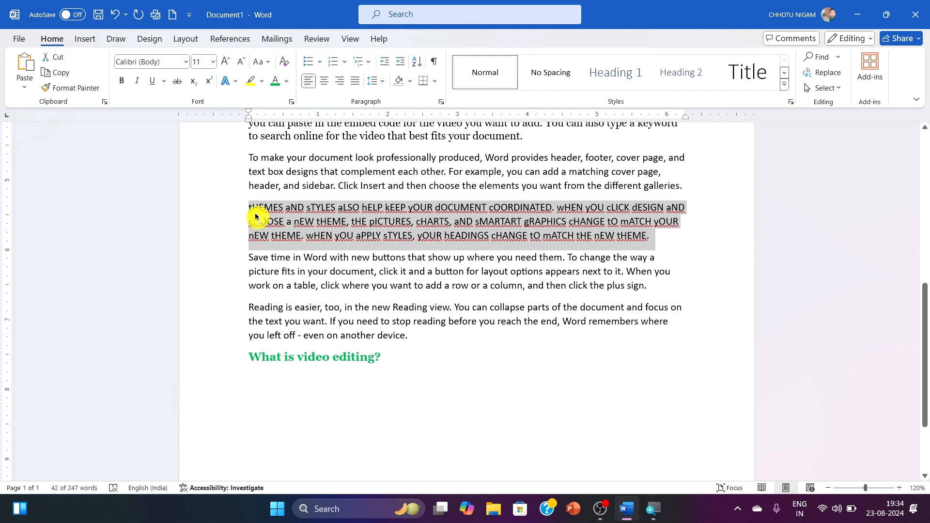
Change the "Themes and styles" paragraph to Sentence case and deselect it.
{"action": "left_click", "coordinate": [266, 62]}
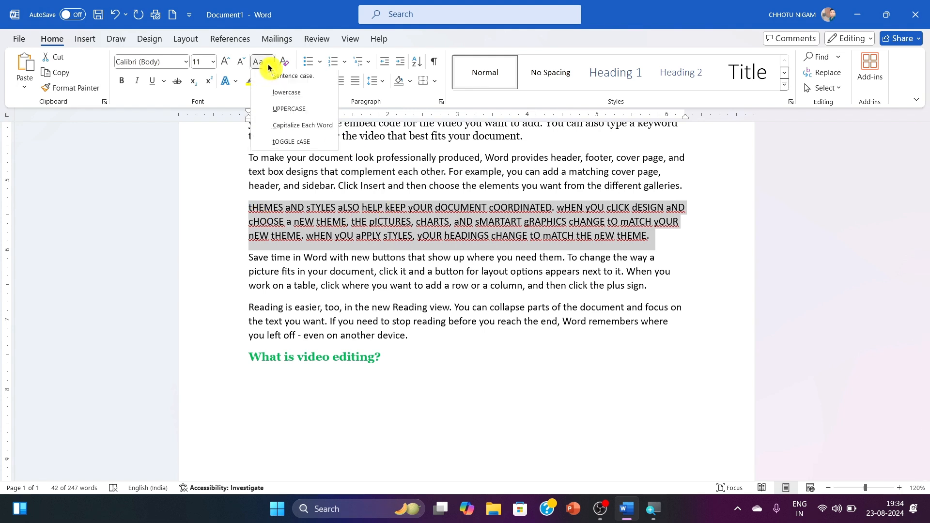
{"action": "left_click", "coordinate": [277, 77]}
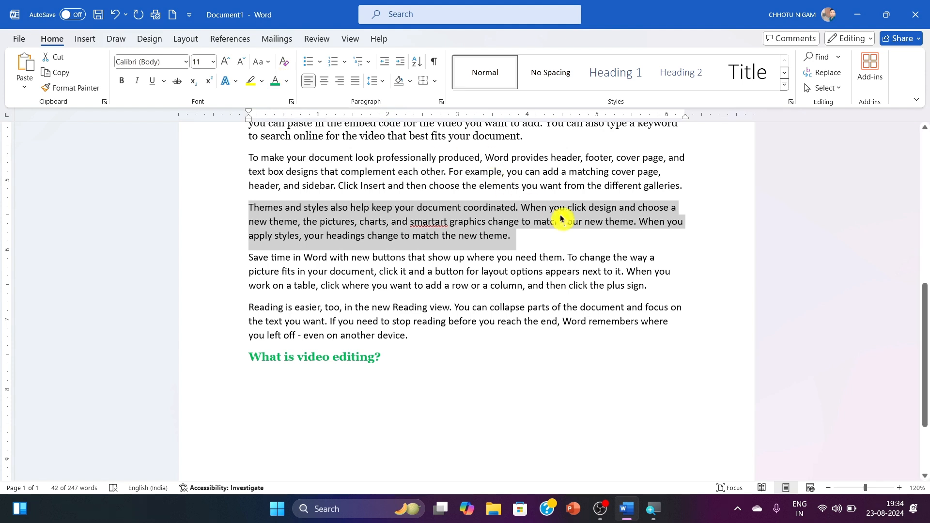
{"action": "left_click", "coordinate": [531, 243]}
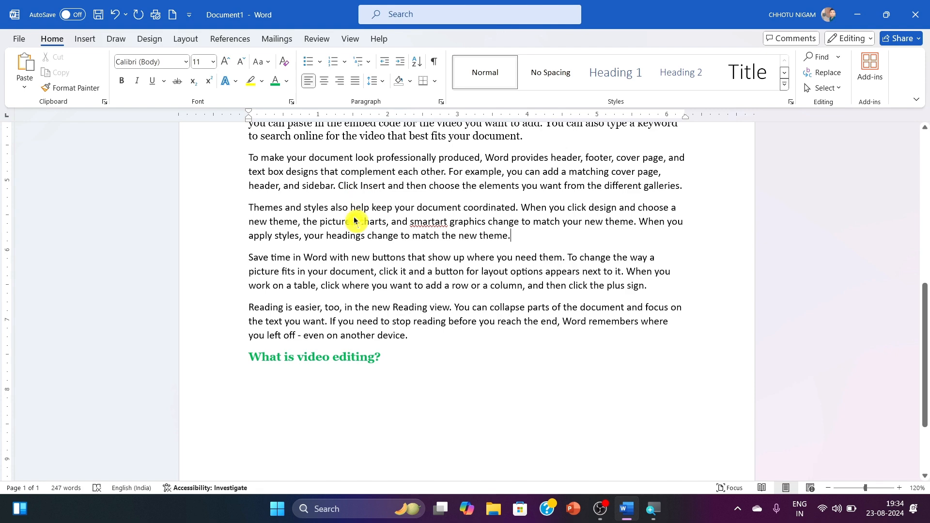
Remove the bold formatting from the closing line "What is video editing?".
{"action": "scroll", "coordinate": [270, 206], "scroll_direction": "up", "scroll_amount": 5}
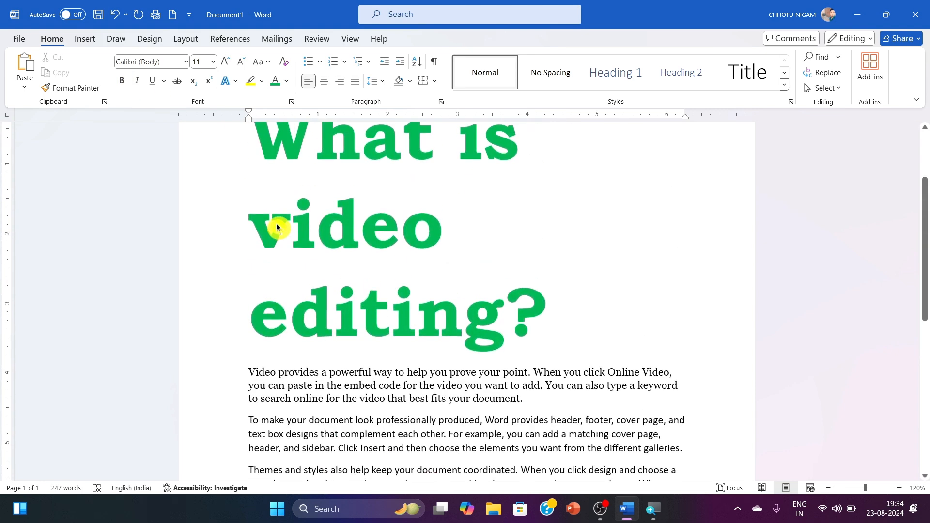
{"action": "scroll", "coordinate": [318, 352], "scroll_direction": "down", "scroll_amount": 7}
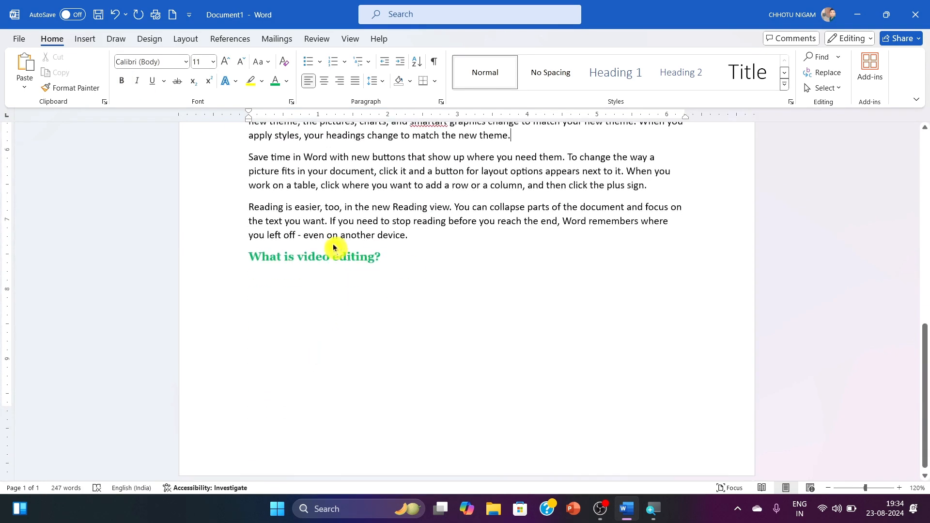
{"action": "left_click", "coordinate": [206, 260]}
{"action": "left_click", "coordinate": [122, 80]}
Generate sample paragraphs with =rand() on a new line below "What is video editing?".
{"action": "left_click", "coordinate": [383, 272]}
{"action": "key", "text": "Return"}
{"action": "type", "text": "=rand()"}
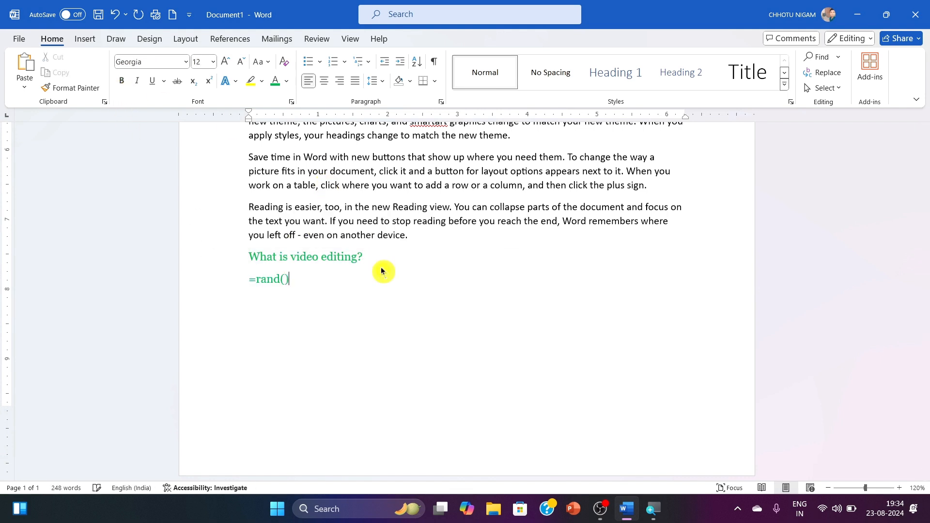
{"action": "key", "text": "Return"}
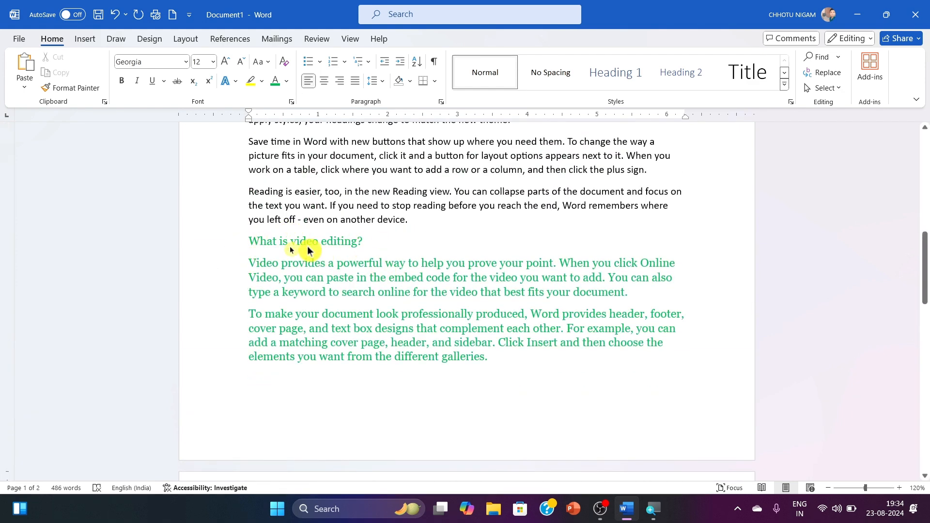
Make the green line "What is video editing?" bold.
{"action": "left_click", "coordinate": [208, 244]}
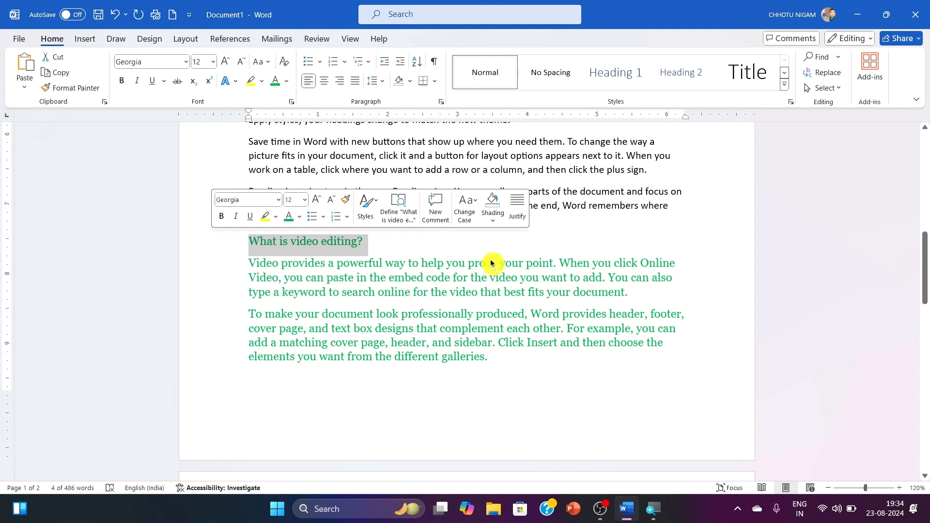
{"action": "left_click", "coordinate": [561, 264]}
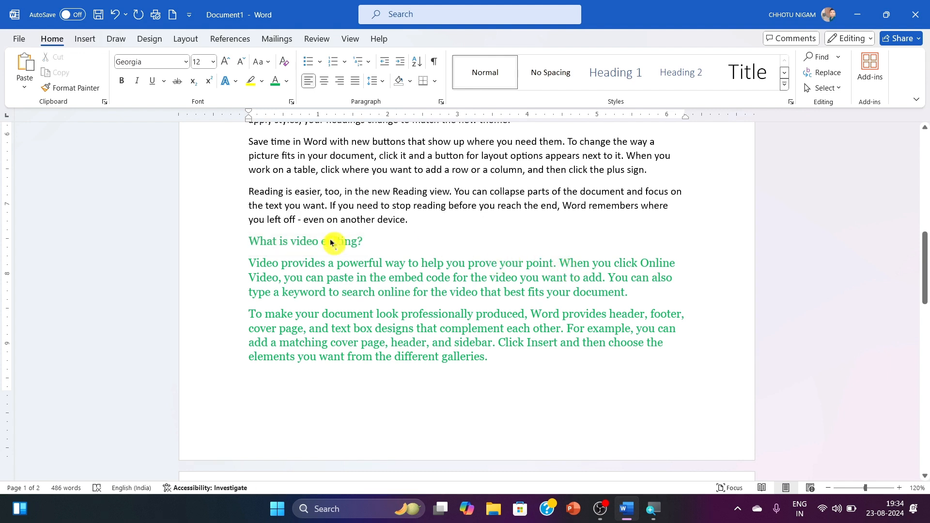
{"action": "left_click", "coordinate": [189, 247]}
{"action": "left_click", "coordinate": [122, 80]}
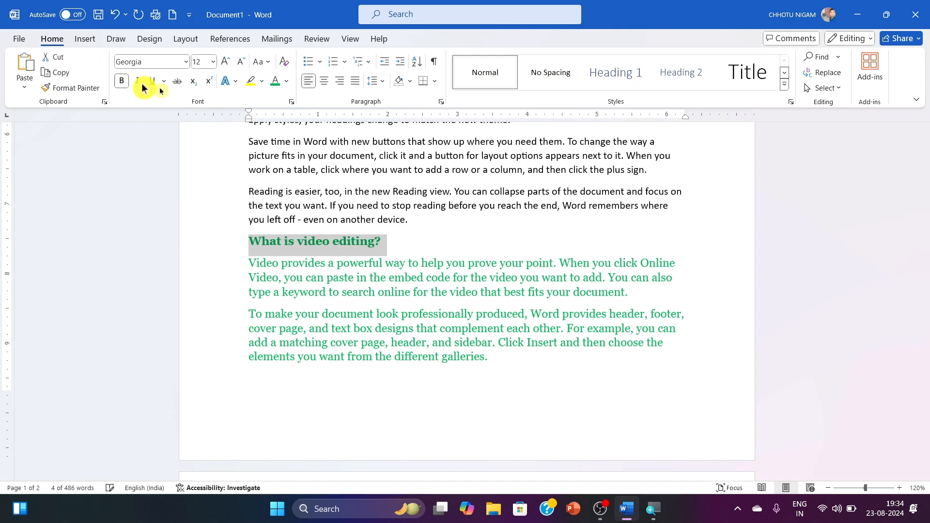
{"action": "left_click", "coordinate": [460, 253]}
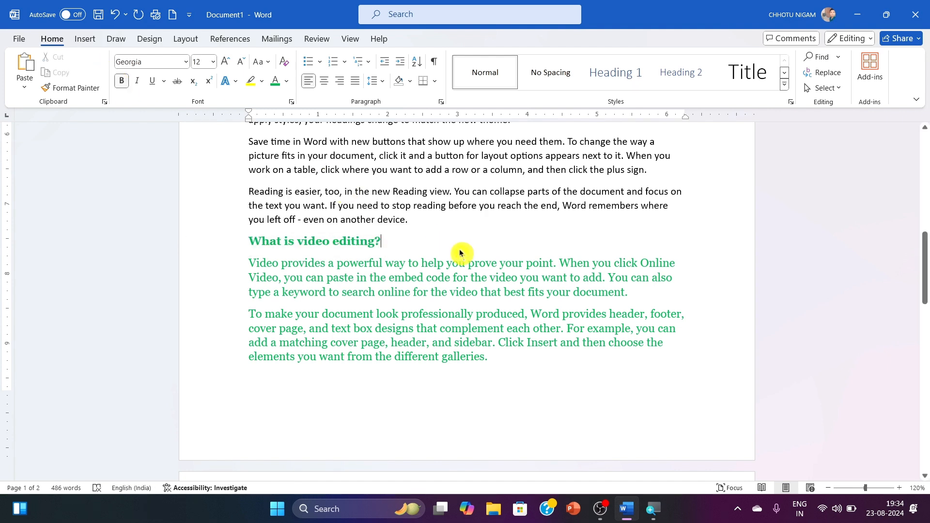
{"action": "left_click", "coordinate": [199, 247]}
{"action": "left_click", "coordinate": [377, 242]}
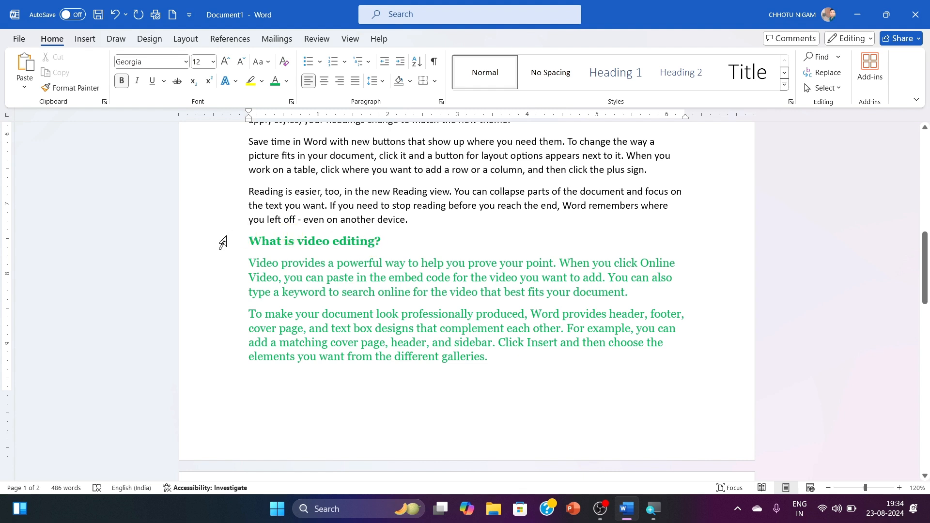
Make the word "Save" bold at the start of the "Save time in Word" paragraph.
{"action": "scroll", "coordinate": [223, 243], "scroll_direction": "up", "scroll_amount": 1}
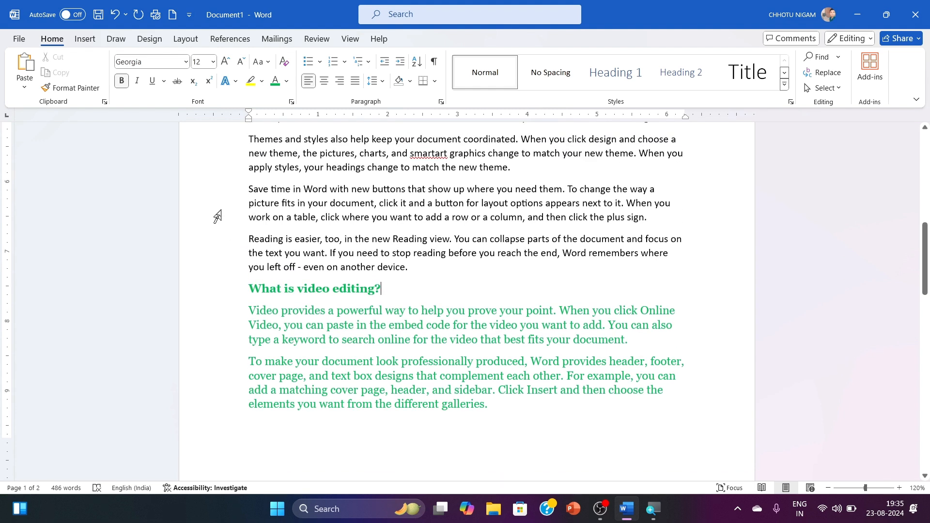
{"action": "double_click", "coordinate": [255, 189]}
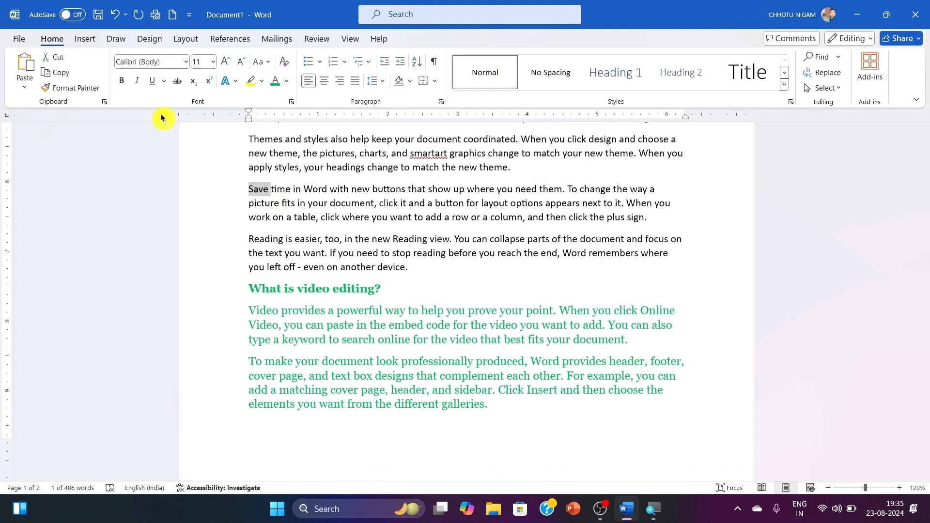
{"action": "left_click", "coordinate": [121, 80]}
{"action": "left_click", "coordinate": [401, 190]}
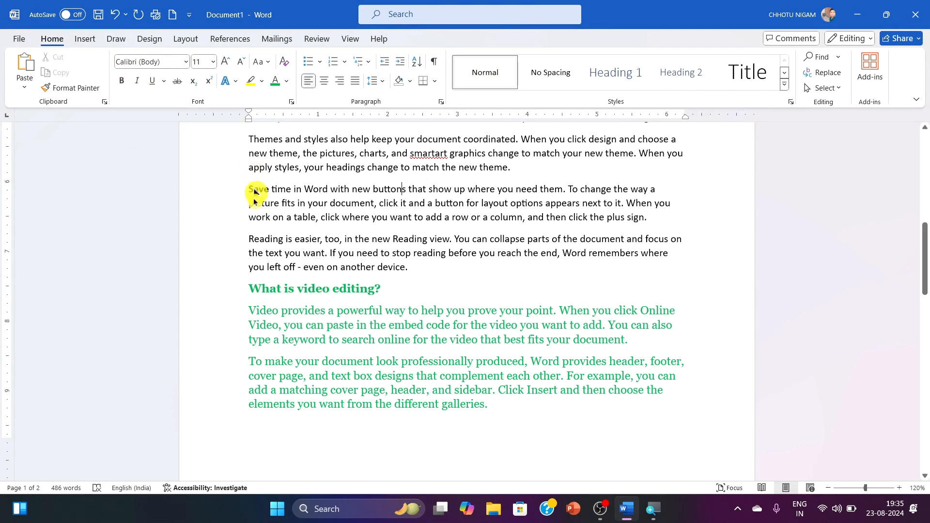
Italicize the sentence "Reading is easier, too, in the new Reading view.".
{"action": "left_click_drag", "start_coordinate": [250, 244], "coordinate": [454, 242]}
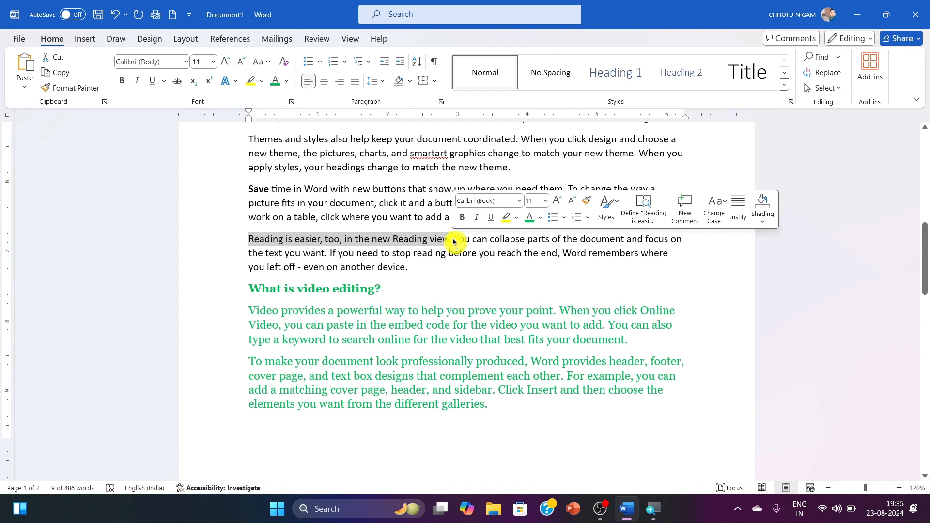
{"action": "left_click", "coordinate": [137, 81]}
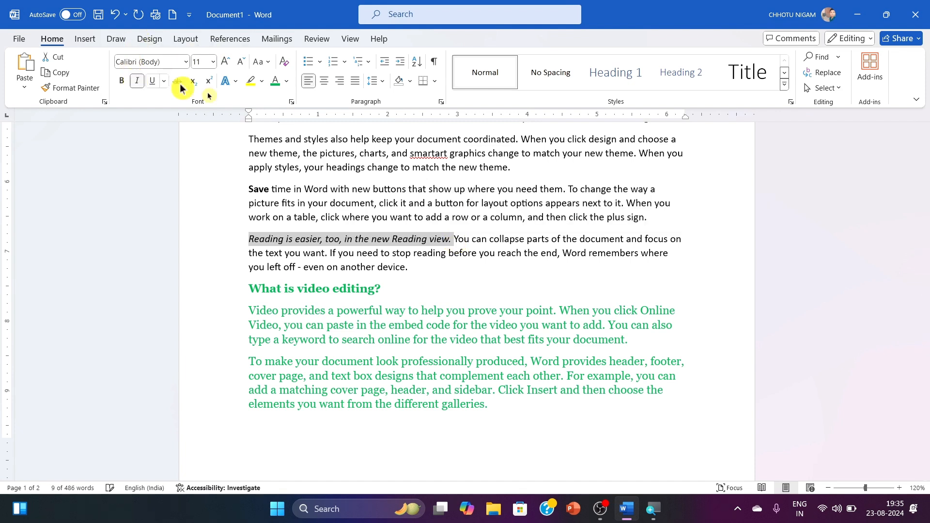
{"action": "left_click", "coordinate": [431, 293]}
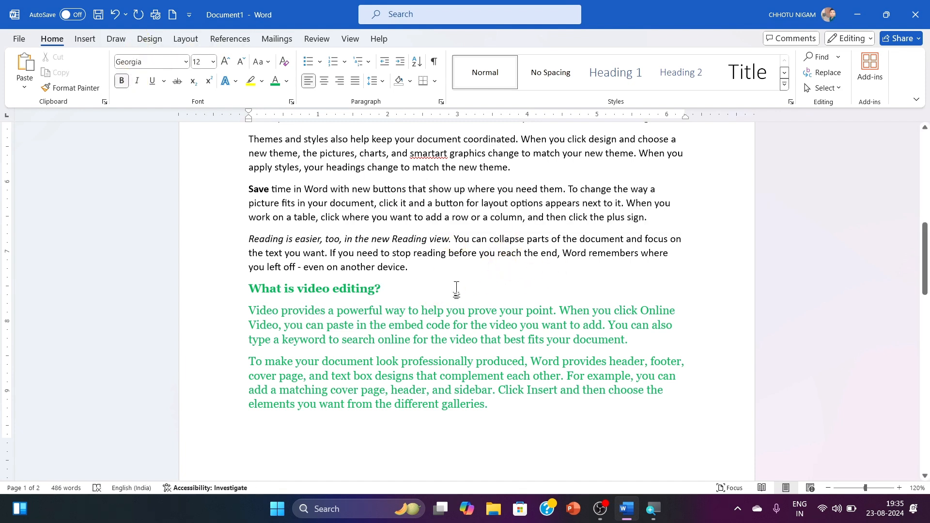
{"action": "left_click", "coordinate": [164, 81]}
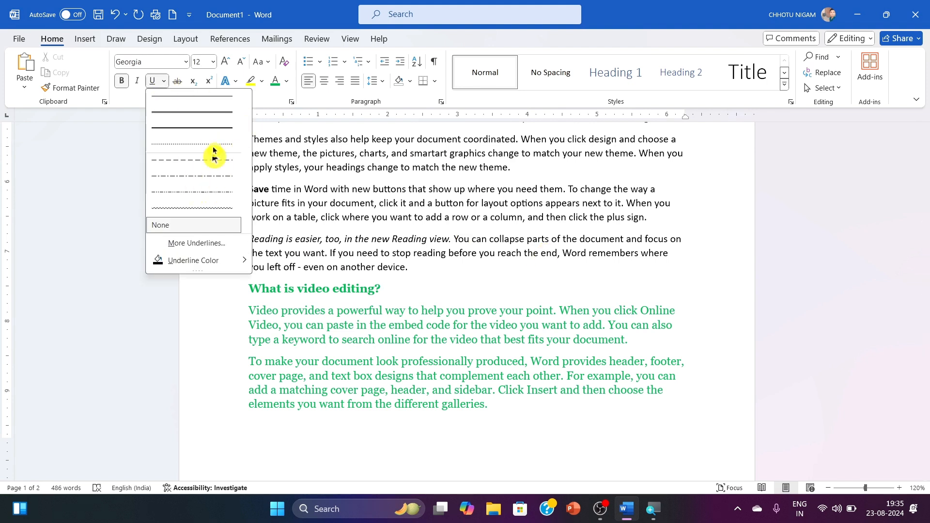
{"action": "mouse_move", "coordinate": [196, 260]}
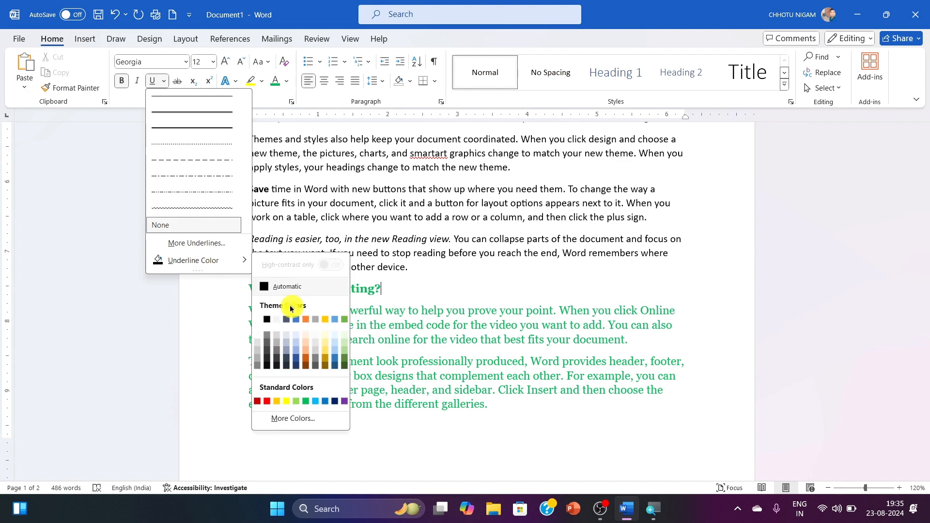
{"action": "left_click", "coordinate": [424, 189]}
Underline the first line of the black "Video provides a powerful way" paragraph.
{"action": "scroll", "coordinate": [425, 187], "scroll_direction": "up", "scroll_amount": 5}
{"action": "scroll", "coordinate": [332, 170], "scroll_direction": "down", "scroll_amount": 2}
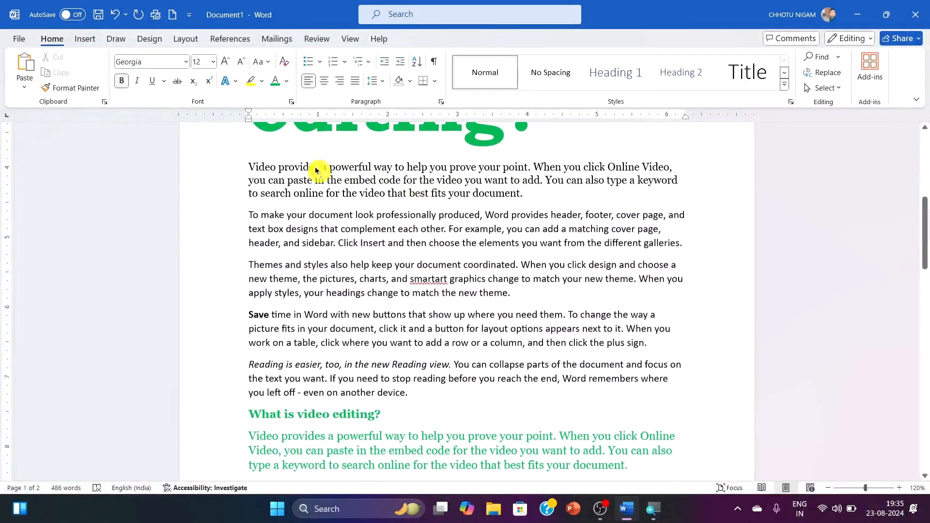
{"action": "left_click_drag", "start_coordinate": [249, 163], "coordinate": [268, 165]}
{"action": "left_click", "coordinate": [257, 166]}
{"action": "left_click", "coordinate": [236, 171]}
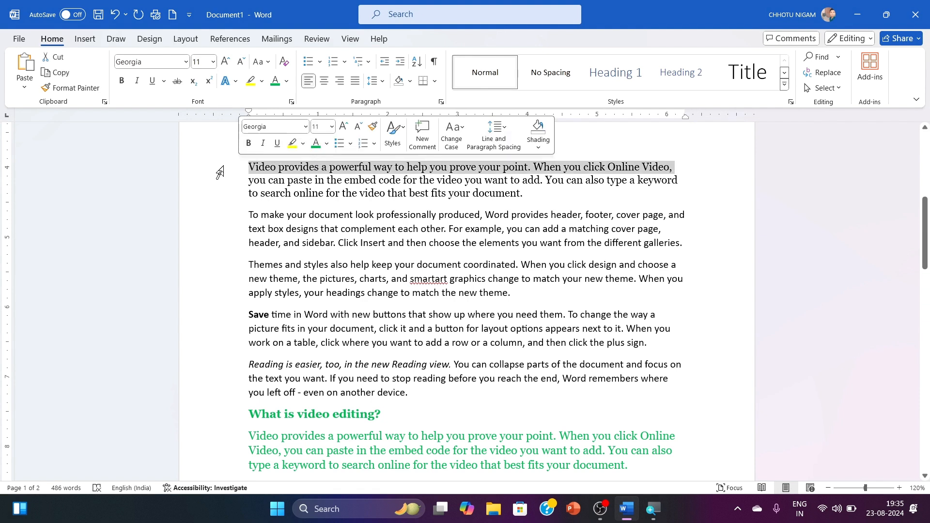
{"action": "left_click", "coordinate": [152, 81]}
{"action": "left_click", "coordinate": [411, 203]}
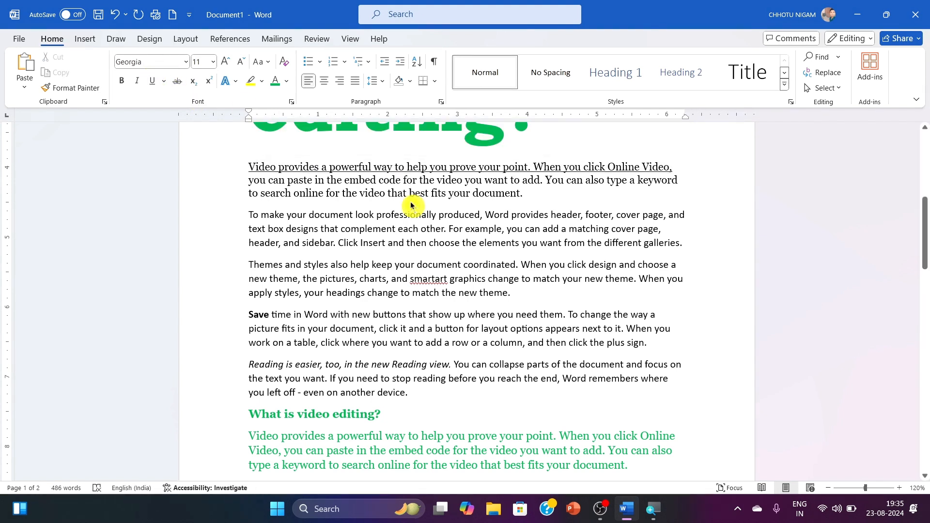
{"action": "left_click", "coordinate": [349, 197]}
Set the underline color of the first line of the "Video provides" paragraph to standard purple.
{"action": "scroll", "coordinate": [349, 197], "scroll_direction": "up", "scroll_amount": 3}
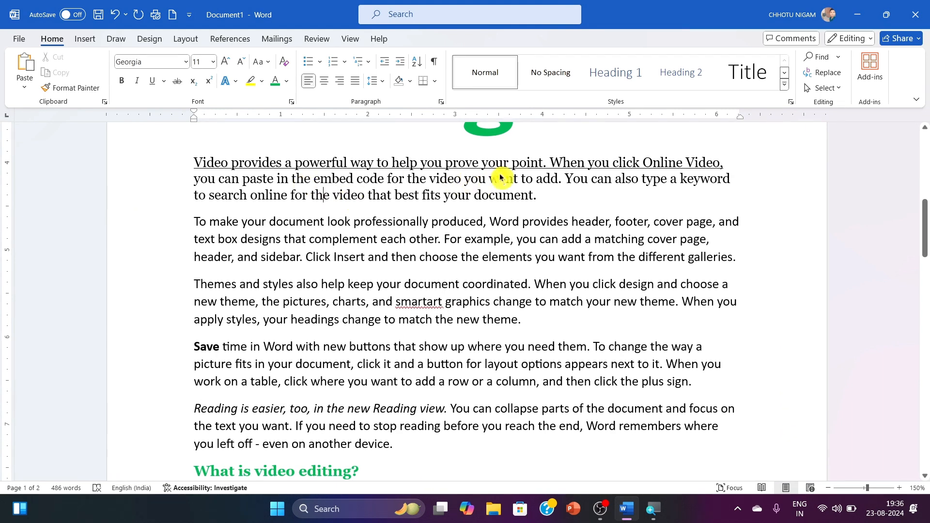
{"action": "left_click", "coordinate": [175, 170]}
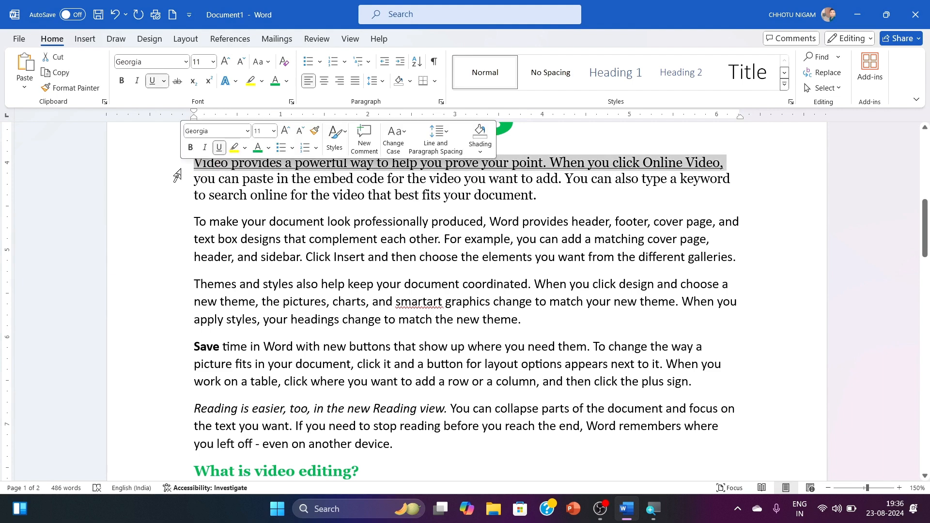
{"action": "left_click", "coordinate": [165, 80]}
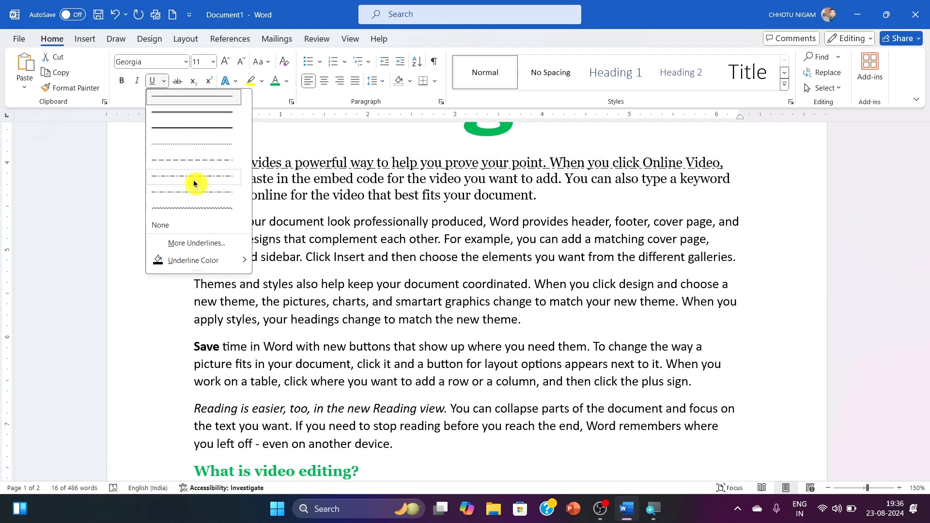
{"action": "mouse_move", "coordinate": [189, 258]}
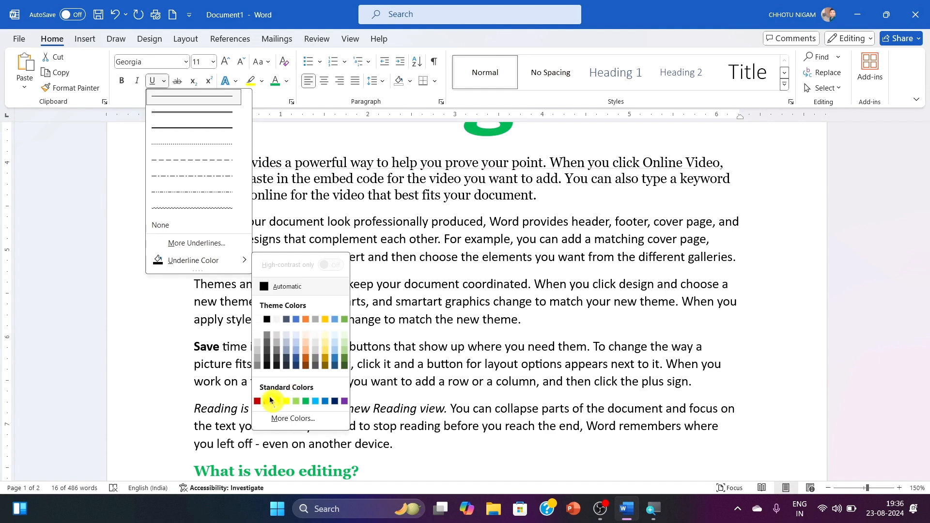
{"action": "left_click", "coordinate": [343, 401]}
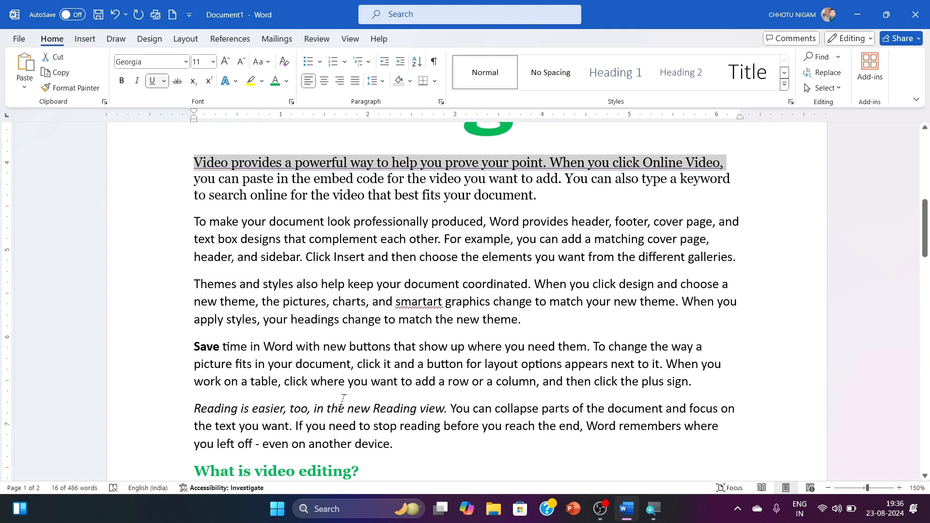
{"action": "left_click", "coordinate": [504, 179]}
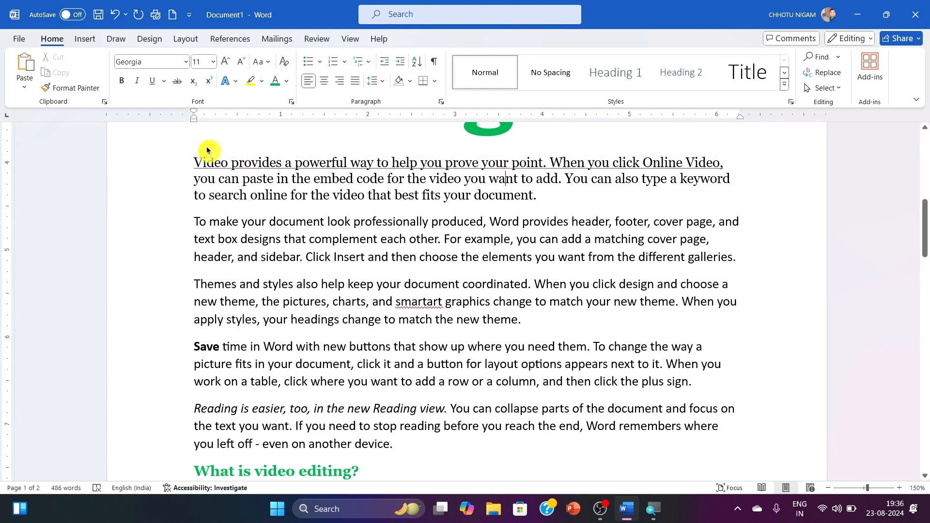
Apply strikethrough to "look professionally produced" in the black "To make your document" paragraph.
{"action": "scroll", "coordinate": [149, 169], "scroll_direction": "up", "scroll_amount": 8, "text": "ctrl"}
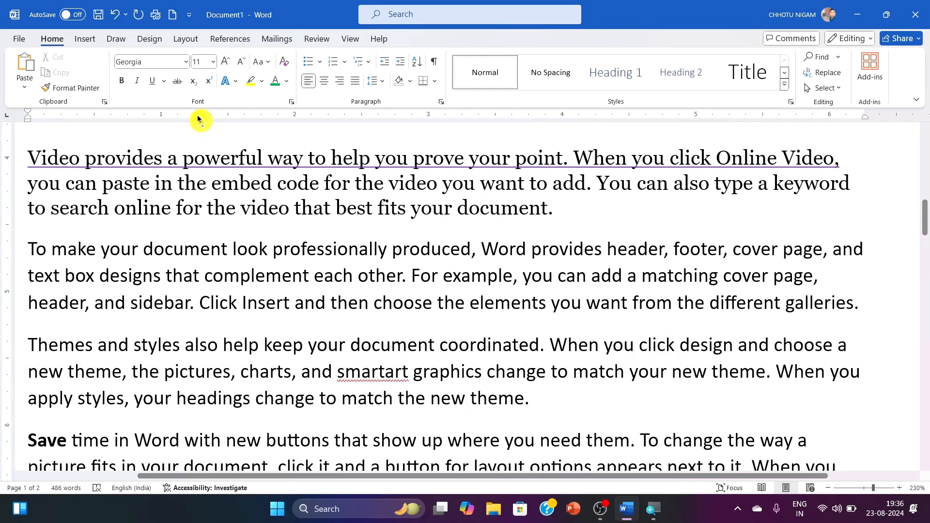
{"action": "scroll", "coordinate": [377, 208], "scroll_direction": "down", "scroll_amount": 3, "text": "ctrl"}
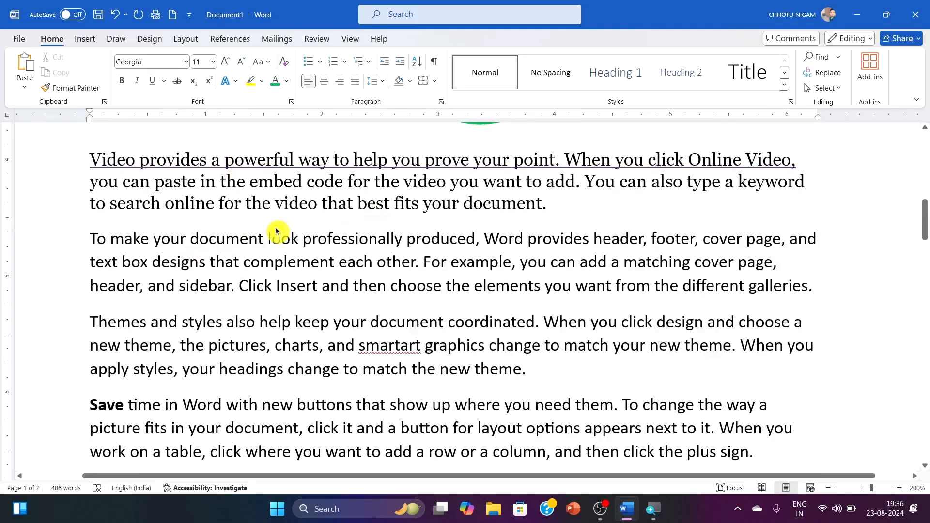
{"action": "left_click_drag", "start_coordinate": [268, 240], "coordinate": [440, 240]}
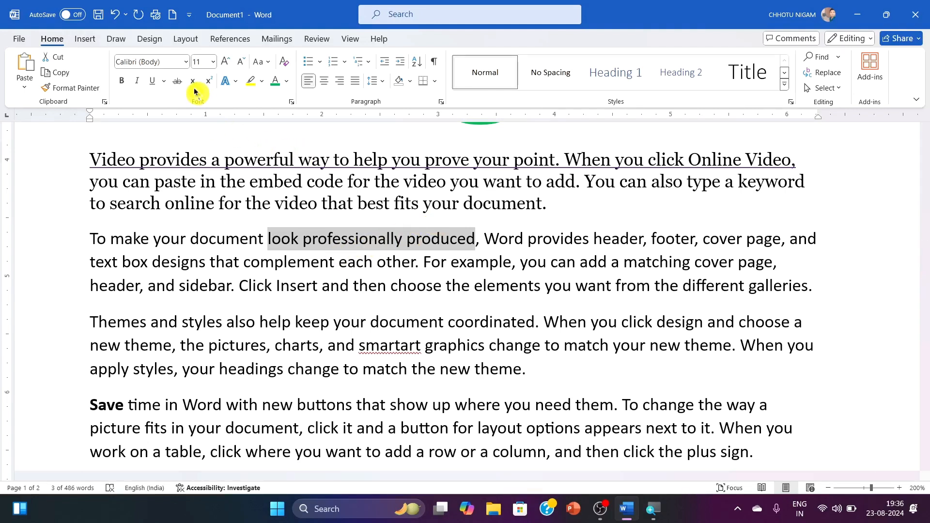
{"action": "left_click", "coordinate": [178, 81]}
{"action": "left_click", "coordinate": [552, 239]}
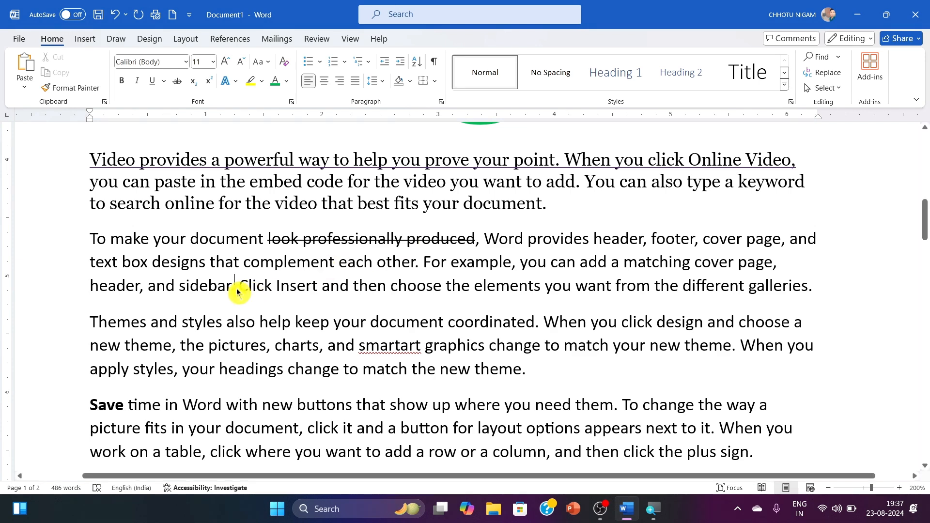
Apply strikethrough to "provides" in the underlined line and "Click" in the "To make your document" paragraph.
{"action": "left_click_drag", "start_coordinate": [237, 292], "coordinate": [273, 291]}
{"action": "left_click", "coordinate": [199, 160]}
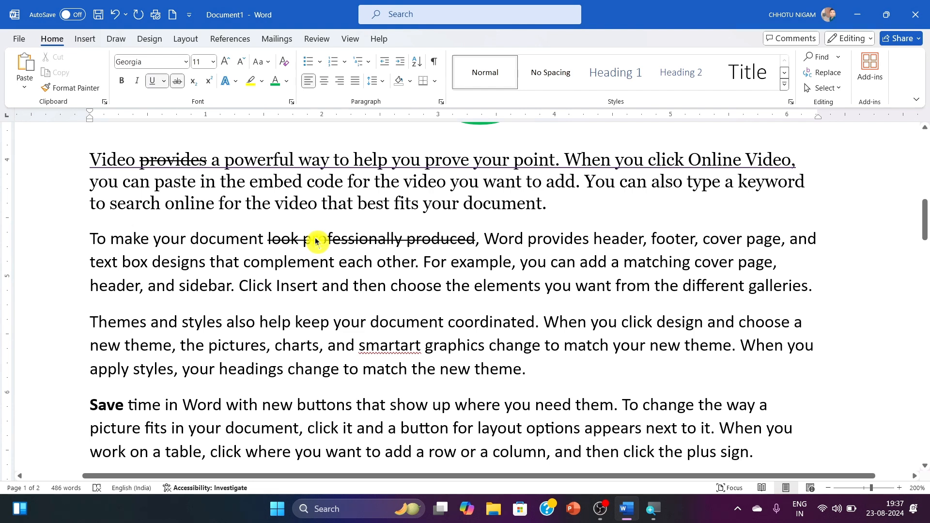
{"action": "double_click", "coordinate": [257, 285]}
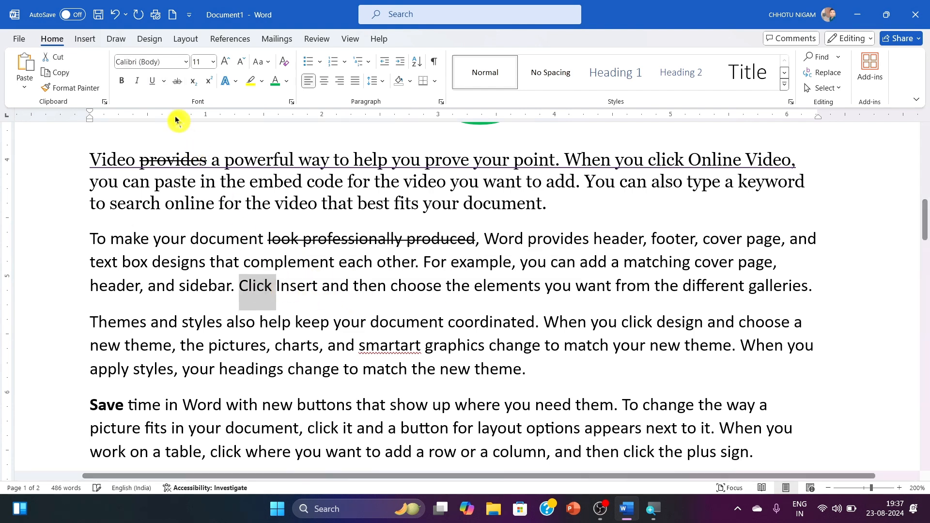
{"action": "left_click", "coordinate": [176, 81]}
{"action": "left_click", "coordinate": [395, 264]}
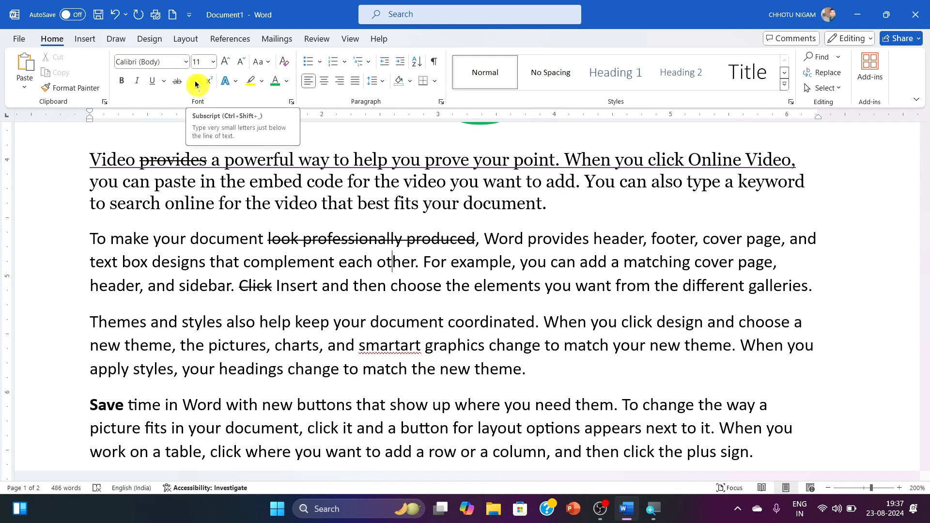
Create a new blank document and enter "Co2" and "(A+B)2" on separate lines.
{"action": "scroll", "coordinate": [210, 328], "scroll_direction": "down", "scroll_amount": 10}
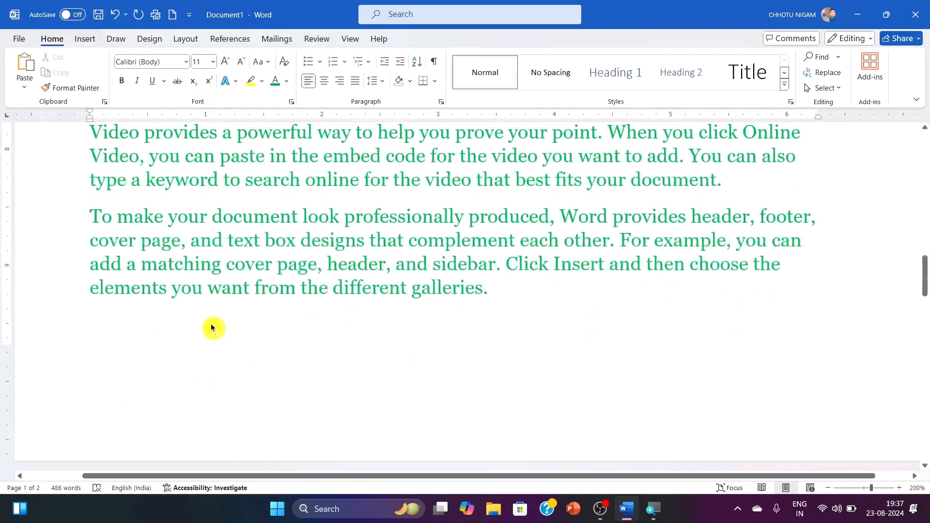
{"action": "left_click", "coordinate": [149, 335]}
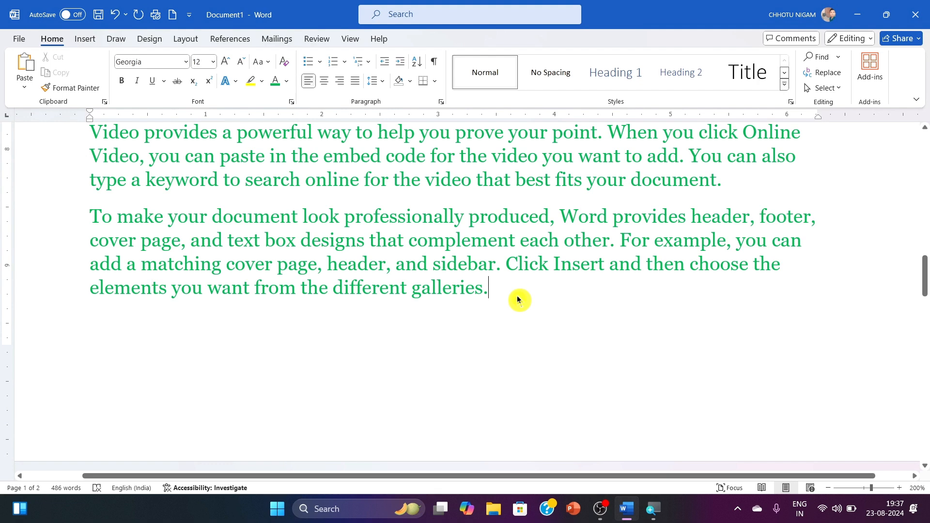
{"action": "key", "text": "ctrl+Return"}
{"action": "key", "text": "ctrl+n"}
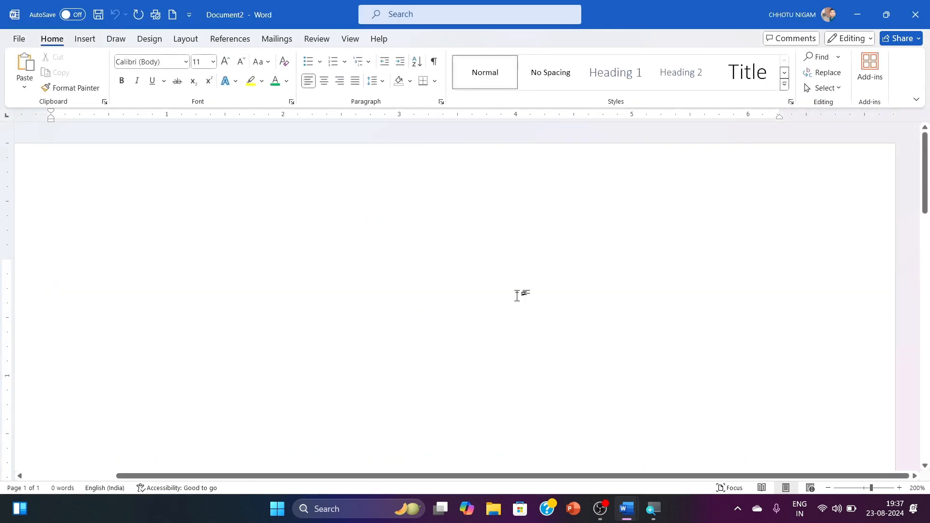
{"action": "type", "text": "CO"}
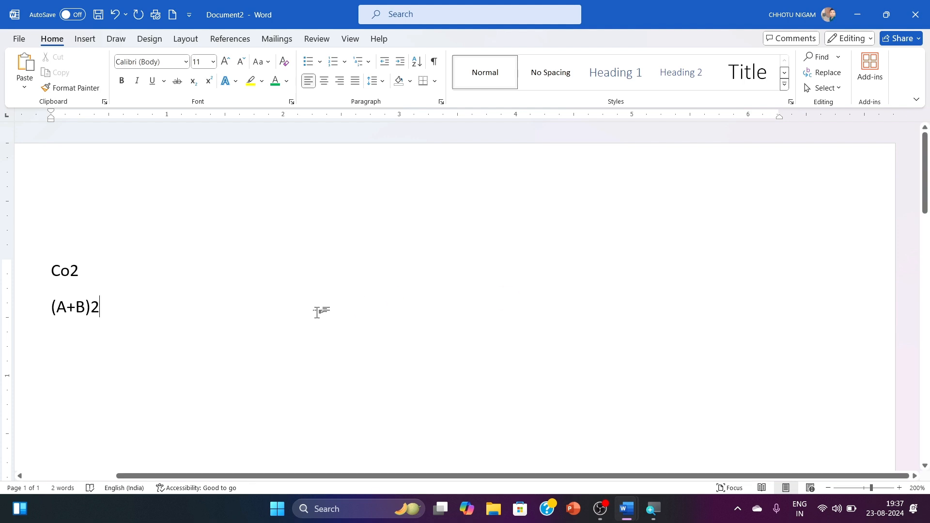
Format the 2 in "Co2" as subscript.
{"action": "left_click", "coordinate": [106, 328]}
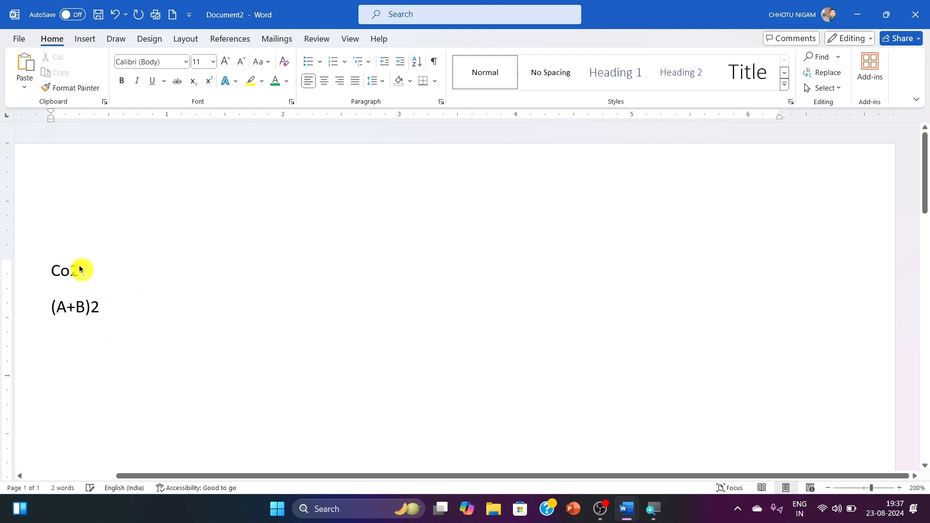
{"action": "double_click", "coordinate": [73, 274]}
{"action": "left_click", "coordinate": [73, 275]}
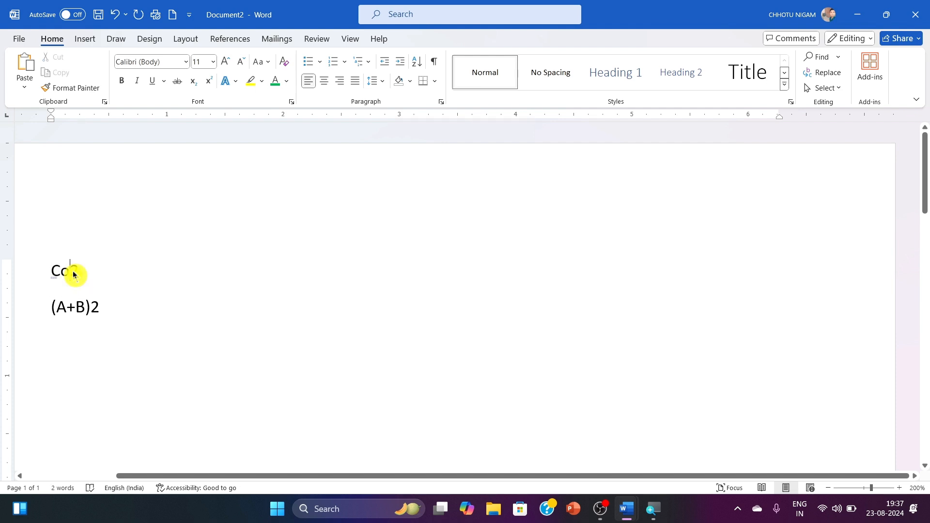
{"action": "left_click_drag", "start_coordinate": [73, 274], "coordinate": [79, 274]}
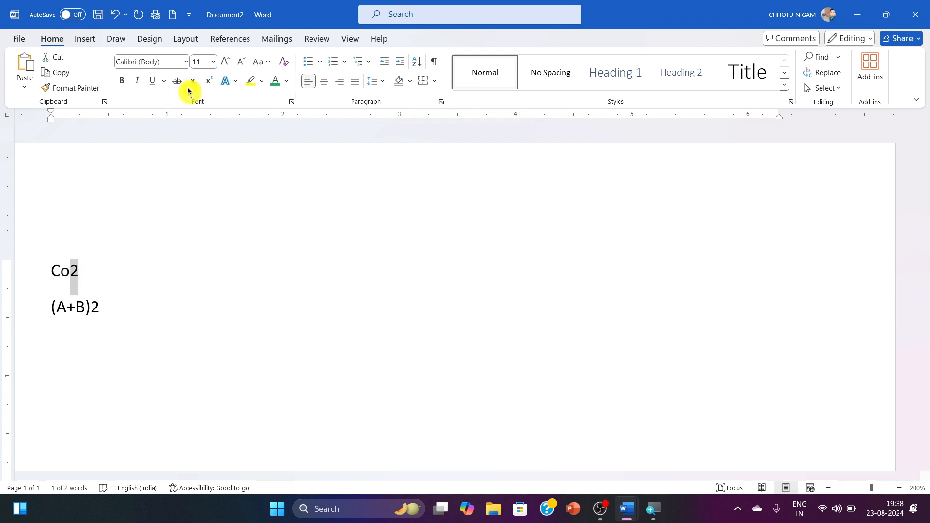
{"action": "left_click", "coordinate": [98, 290]}
Enlarge the whole "Co2" line to 36 pt.
{"action": "left_click", "coordinate": [15, 282]}
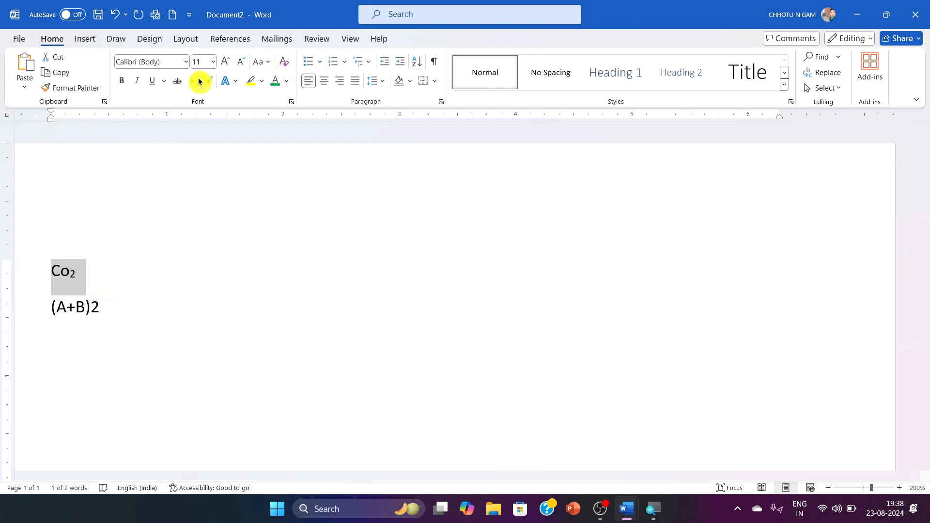
{"action": "left_click", "coordinate": [233, 60]}
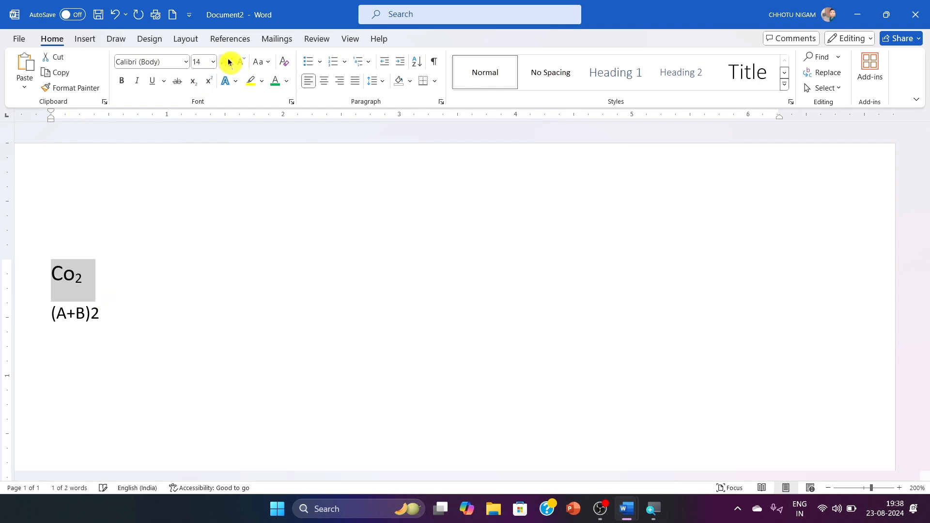
{"action": "left_click", "coordinate": [232, 60]}
{"action": "left_click", "coordinate": [233, 60]}
{"action": "left_click", "coordinate": [233, 60]}
{"action": "left_click", "coordinate": [239, 282]}
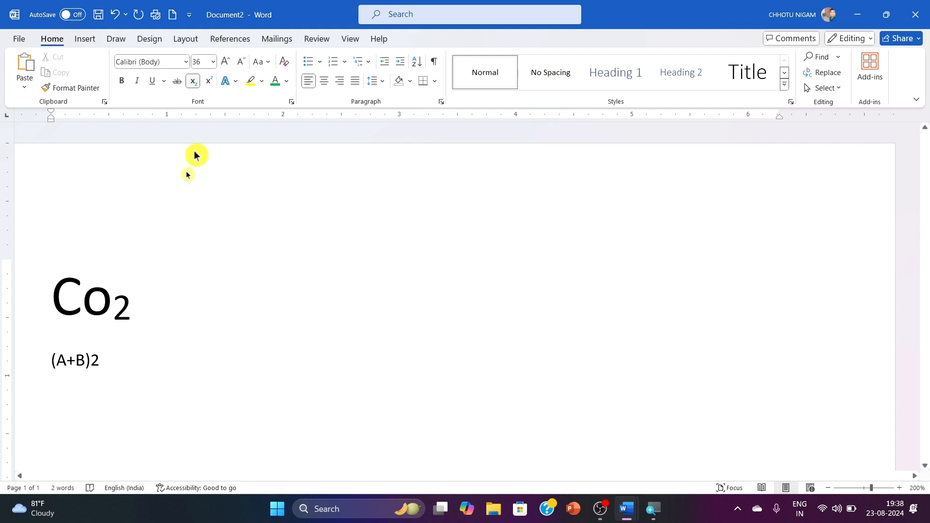
Format the 2 in "(A+B)2" as superscript and enlarge the whole expression to 22 pt.
{"action": "left_click", "coordinate": [92, 367]}
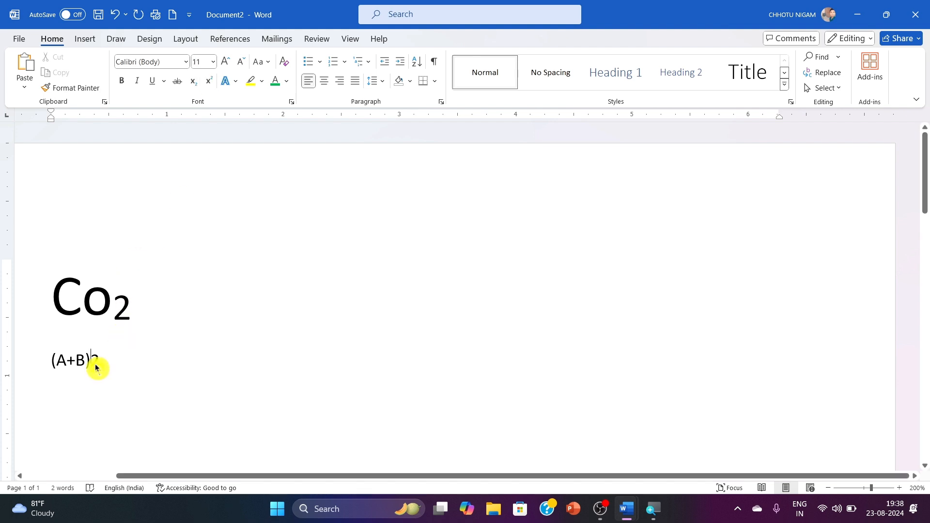
{"action": "key", "text": "shift+Right"}
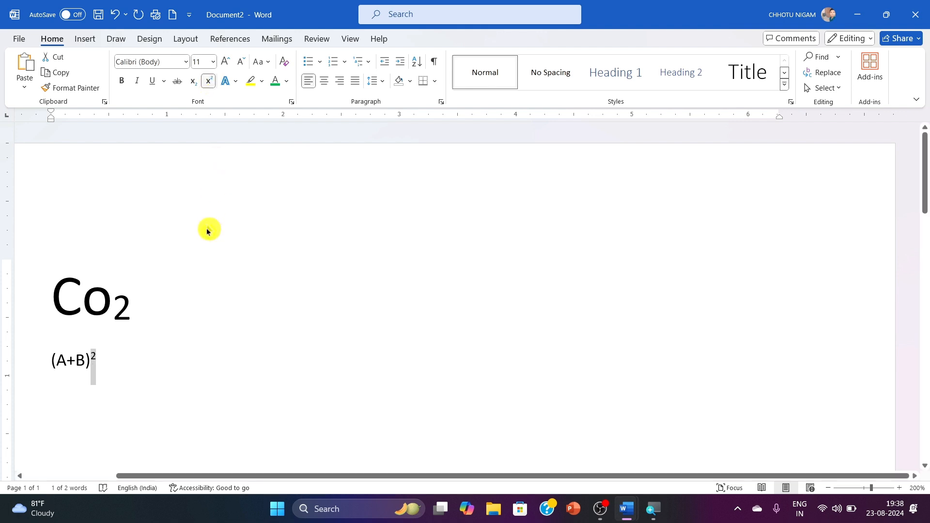
{"action": "left_click", "coordinate": [31, 365]}
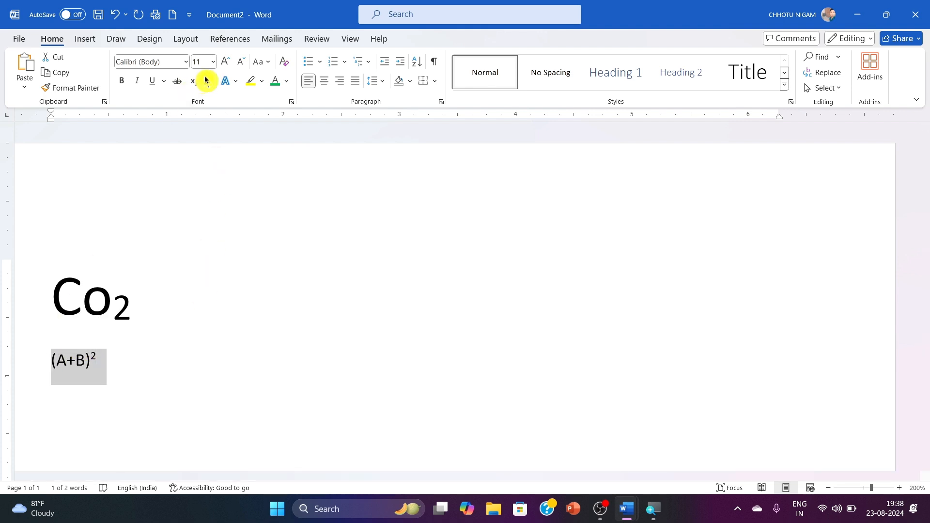
{"action": "left_click", "coordinate": [226, 61]}
{"action": "left_click", "coordinate": [226, 61]}
{"action": "left_click", "coordinate": [225, 61]}
{"action": "left_click", "coordinate": [225, 61]}
{"action": "left_click", "coordinate": [226, 61]}
{"action": "left_click", "coordinate": [225, 61]}
{"action": "left_click", "coordinate": [390, 306]}
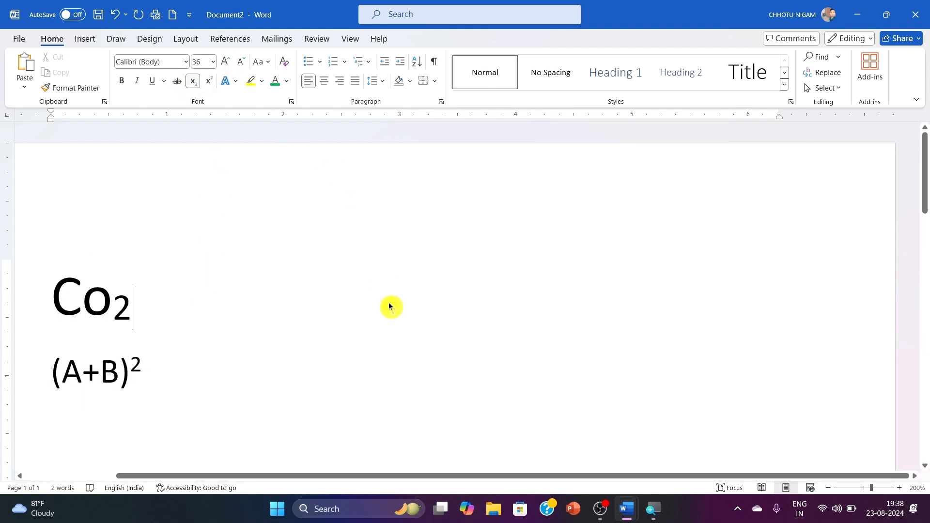
Add the line "what is video editing?" below the "(A+B)2" expression.
{"action": "double_click", "coordinate": [124, 309]}
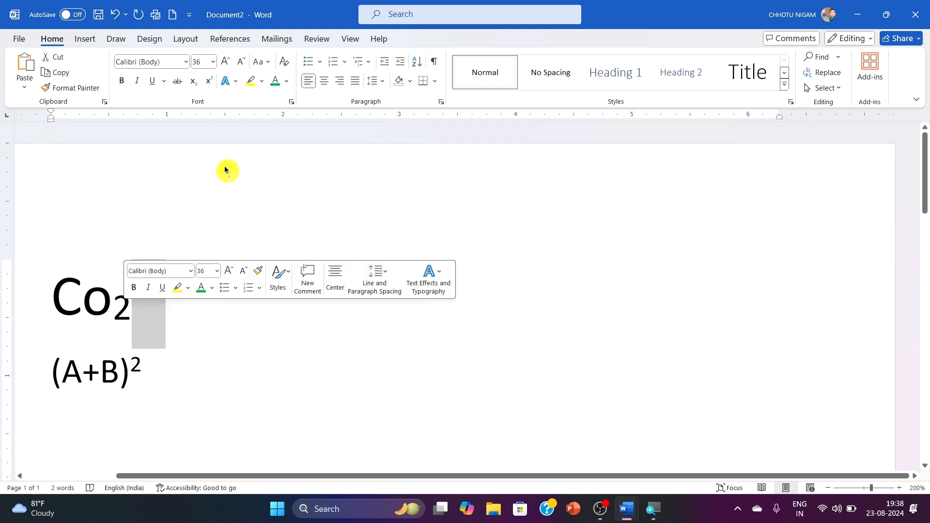
{"action": "scroll", "coordinate": [225, 170], "scroll_direction": "down", "scroll_amount": 6}
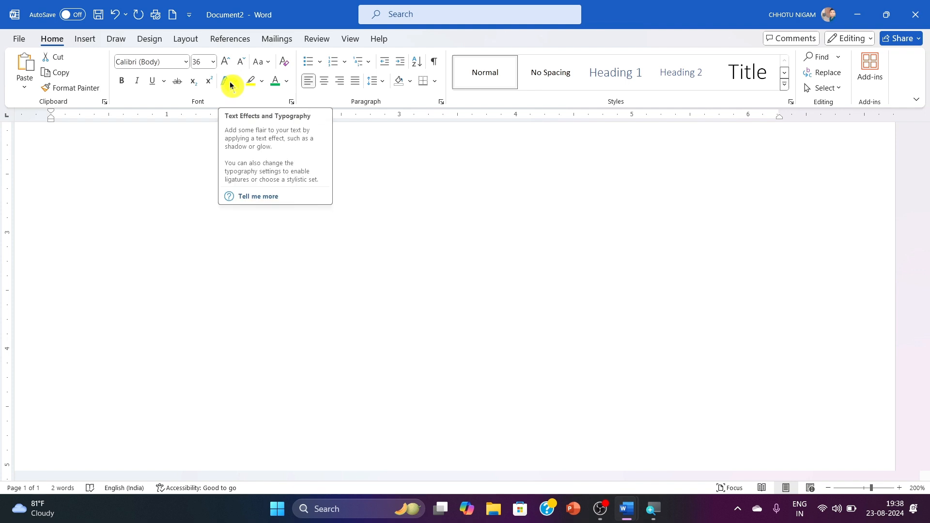
{"action": "right_click", "coordinate": [183, 288]}
{"action": "scroll", "coordinate": [521, 216], "scroll_direction": "up", "scroll_amount": 6}
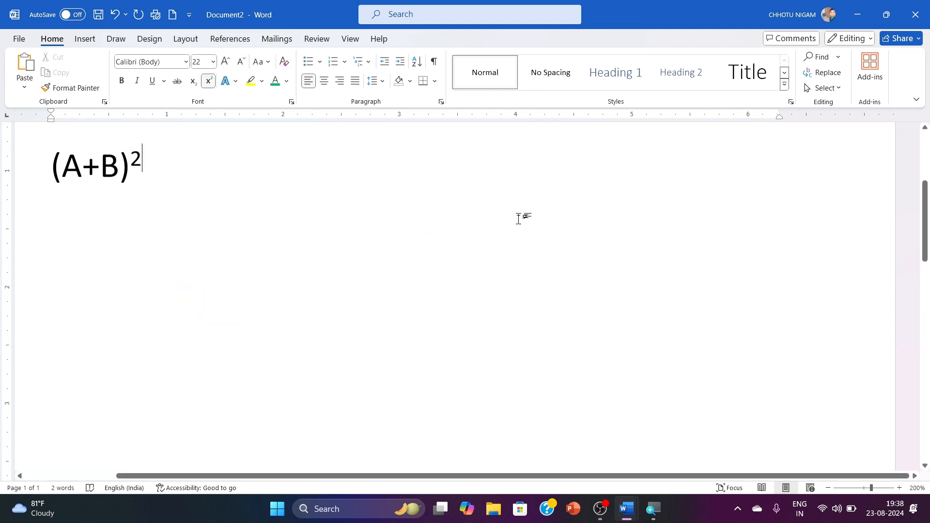
{"action": "key", "text": "Return"}
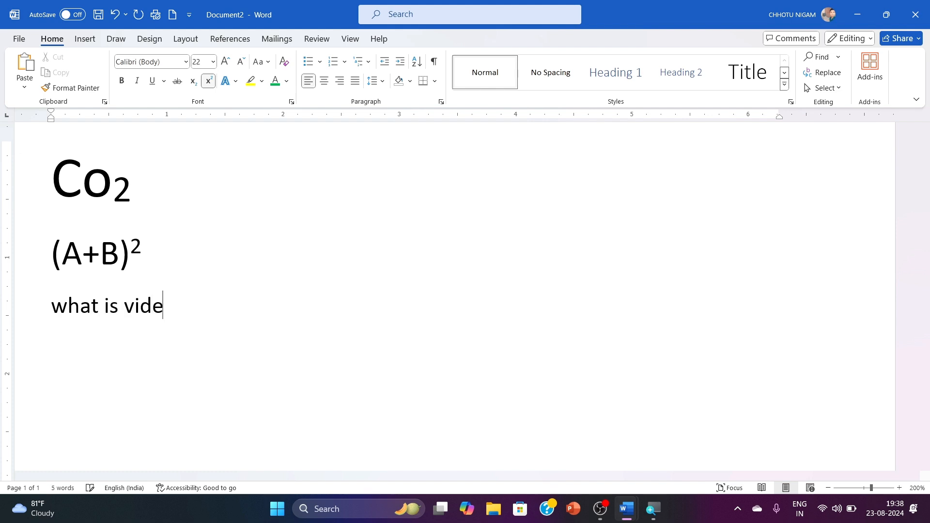
{"action": "type", "text": "?"}
Browse the text effects and shadow presets for the "what is video editing?" line, and look at where WordArt is inserted.
{"action": "left_click", "coordinate": [33, 315]}
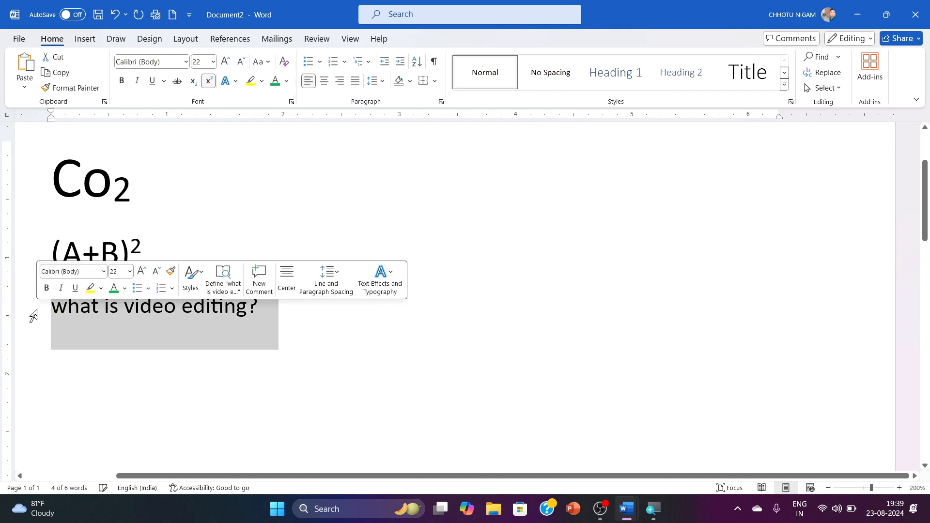
{"action": "left_click", "coordinate": [235, 81]}
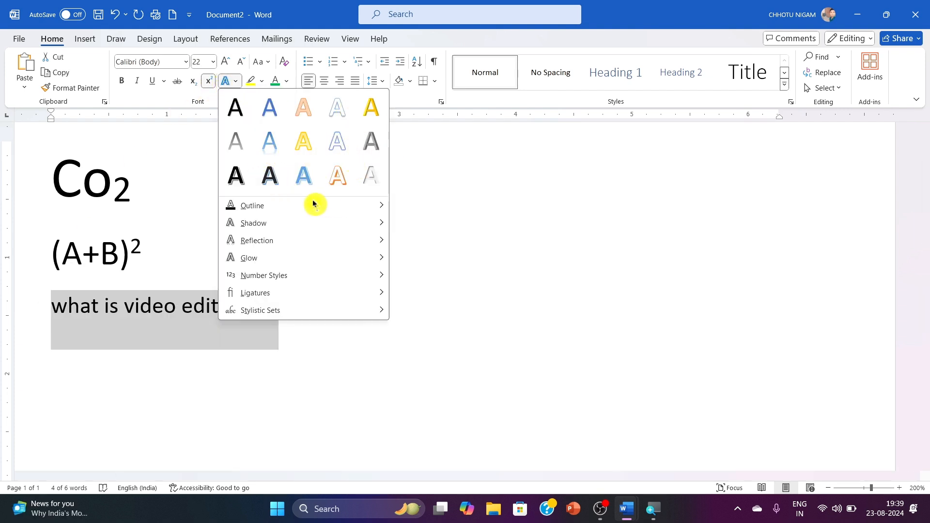
{"action": "mouse_move", "coordinate": [357, 223]}
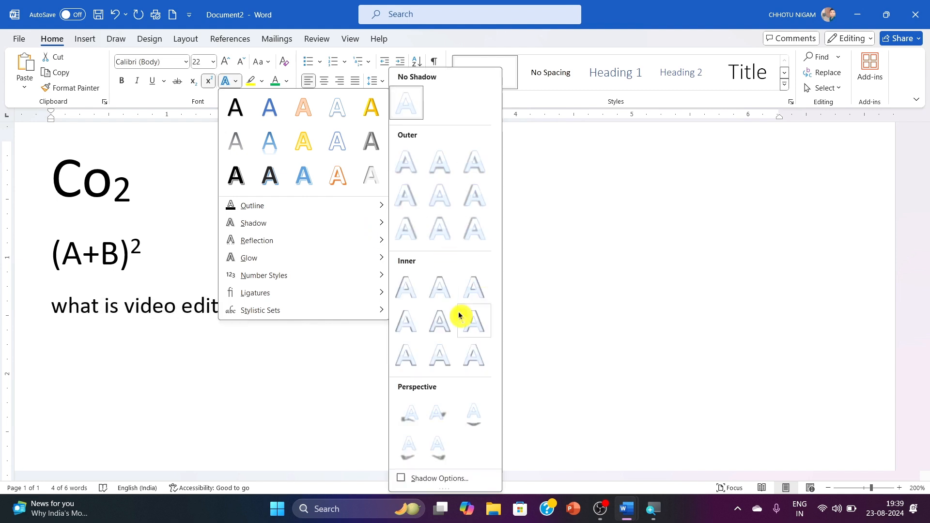
{"action": "left_click", "coordinate": [450, 314]}
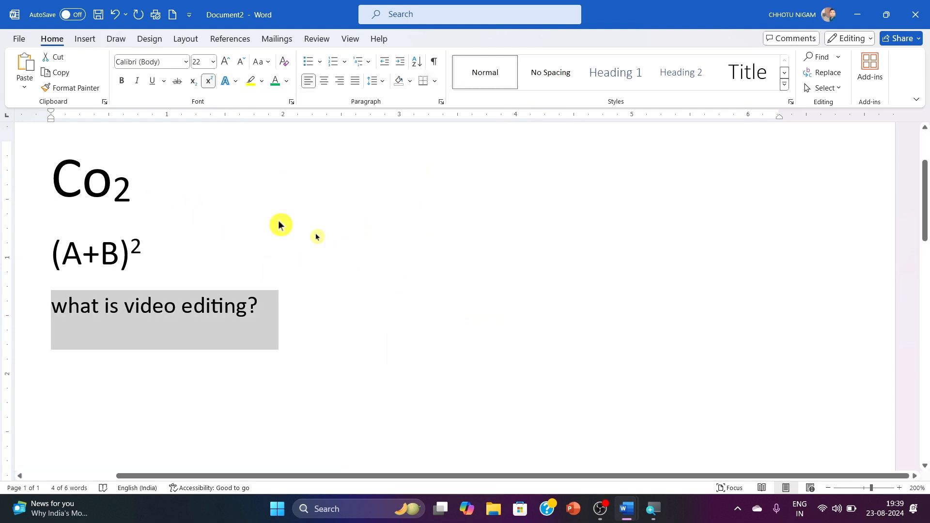
{"action": "left_click", "coordinate": [89, 40]}
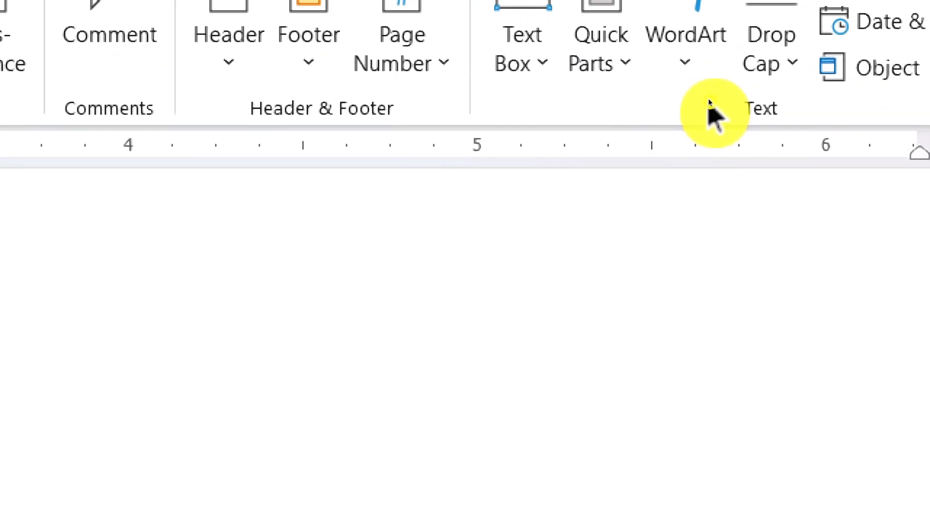
{"action": "scroll", "coordinate": [709, 100], "scroll_direction": "up", "scroll_amount": 1}
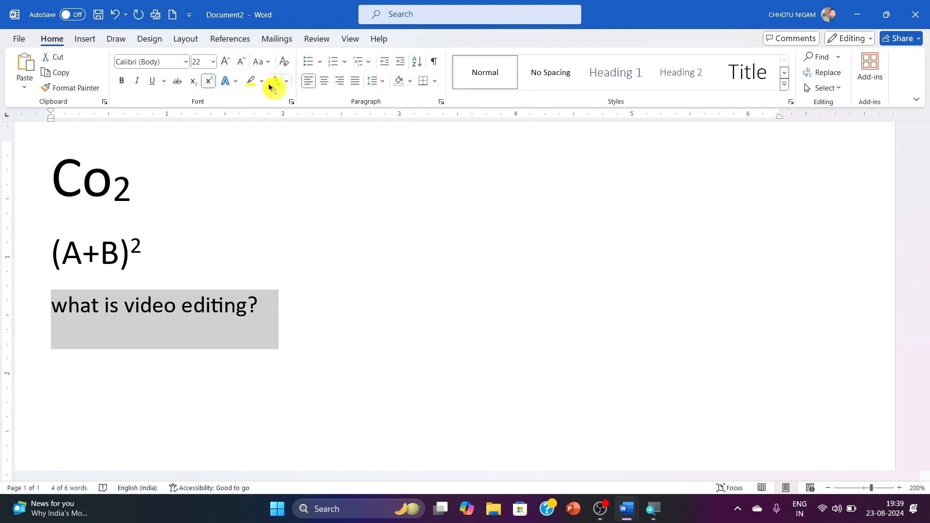
Highlight the "what is video editing?" line in turquoise.
{"action": "left_click", "coordinate": [262, 83]}
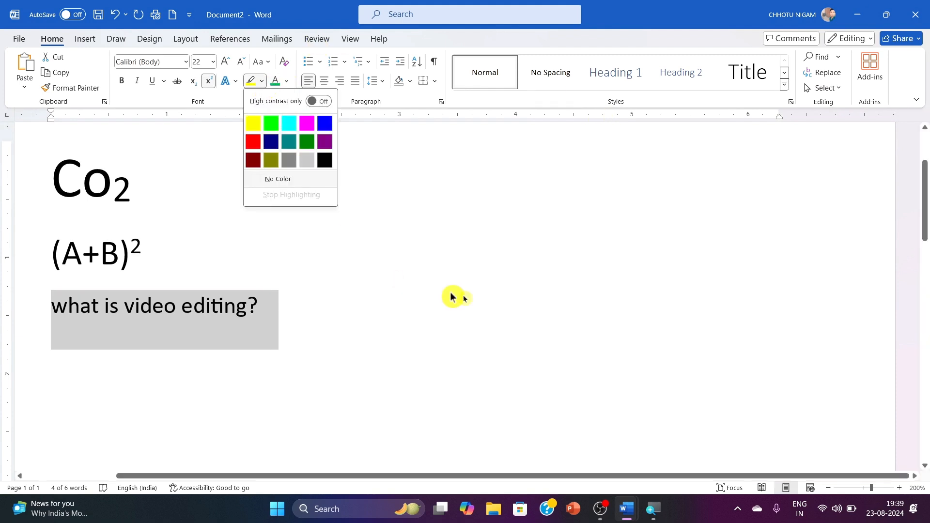
{"action": "key", "text": "Escape"}
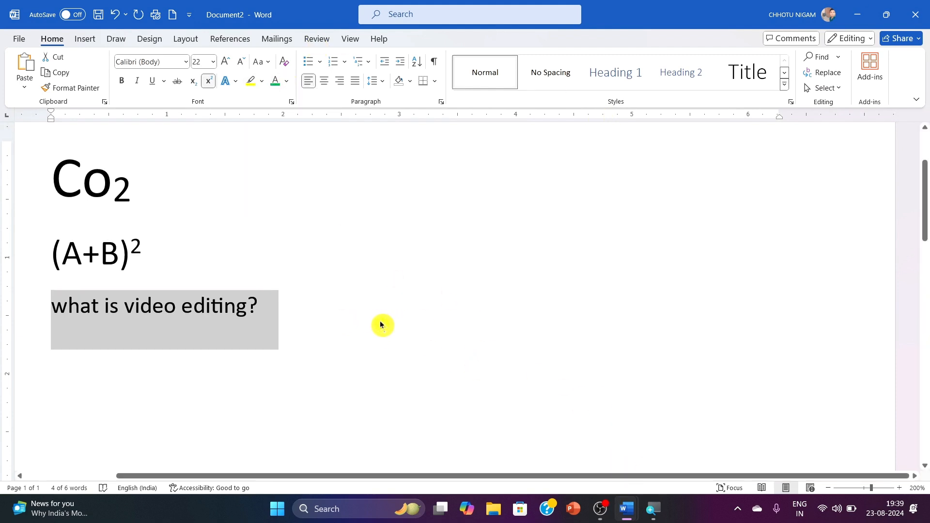
{"action": "left_click", "coordinate": [267, 82]}
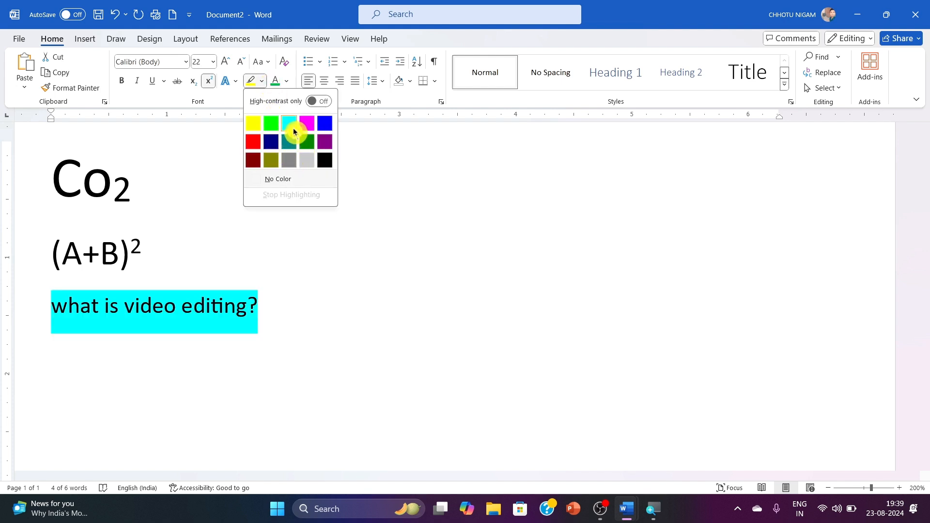
{"action": "left_click", "coordinate": [290, 127]}
{"action": "left_click", "coordinate": [314, 285]}
Switch to Document1 and set the font color of the "Themes and styles" paragraph on page 2 to dark blue.
{"action": "mouse_move", "coordinate": [624, 507]}
{"action": "left_click", "coordinate": [589, 453]}
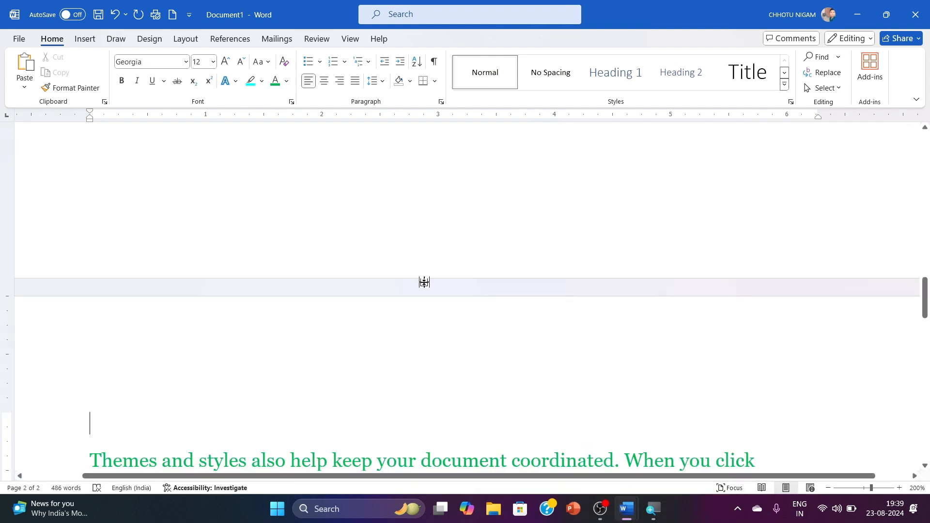
{"action": "scroll", "coordinate": [423, 280], "scroll_direction": "down", "scroll_amount": 6}
{"action": "scroll", "coordinate": [425, 284], "scroll_direction": "up", "scroll_amount": 2}
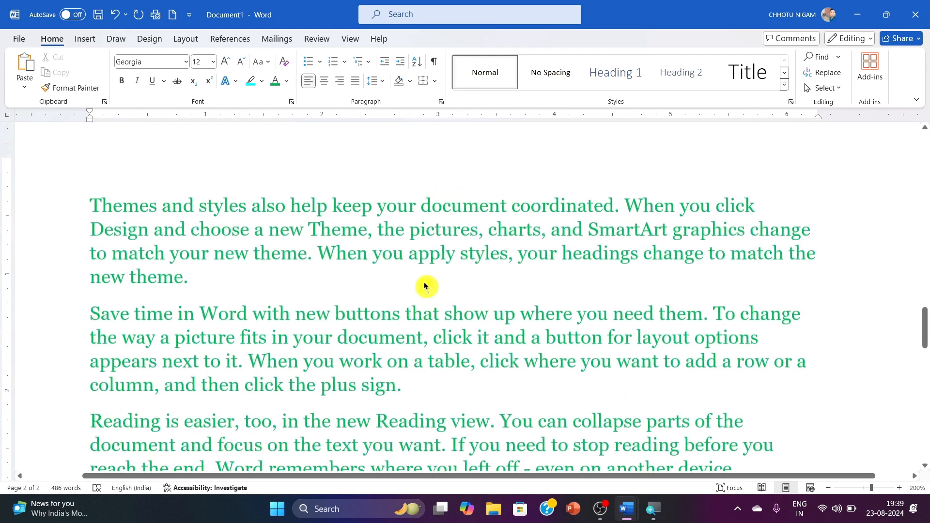
{"action": "left_click", "coordinate": [93, 207]}
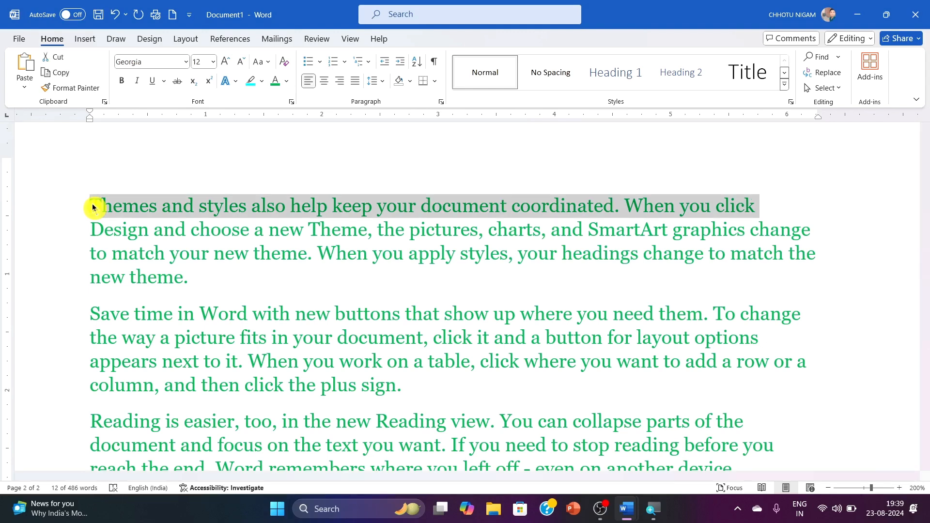
{"action": "key", "text": "shift+Down"}
{"action": "key", "text": "shift+Down"}
{"action": "key", "text": "shift+Down"}
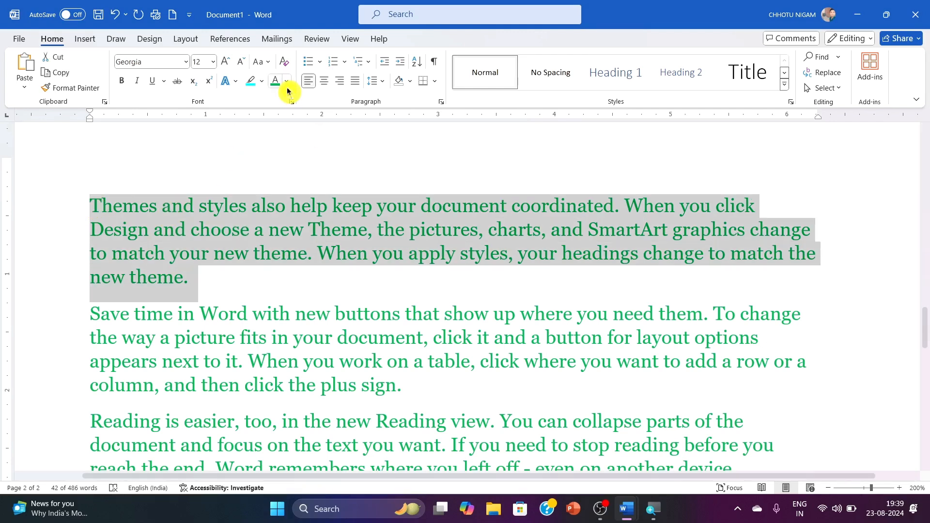
{"action": "left_click", "coordinate": [287, 81]}
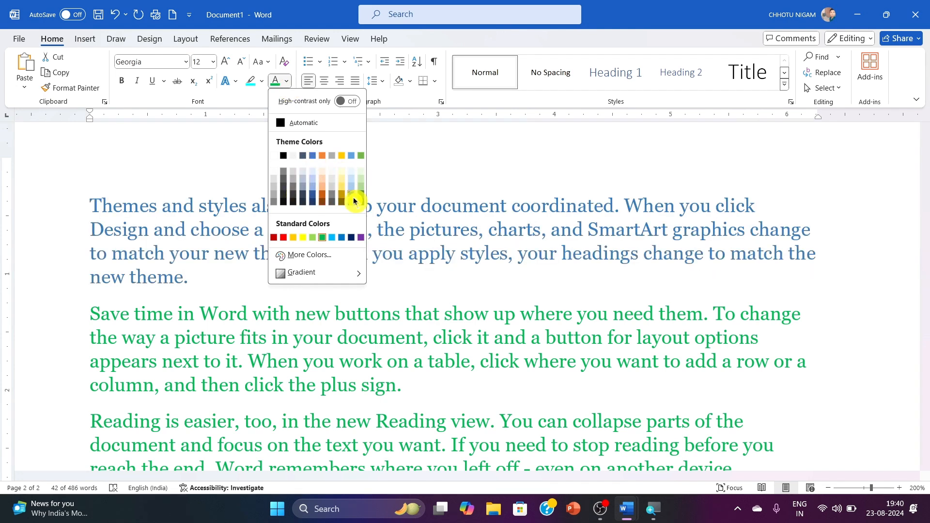
{"action": "left_click", "coordinate": [305, 196]}
{"action": "scroll", "coordinate": [310, 199], "scroll_direction": "down", "scroll_amount": 5}
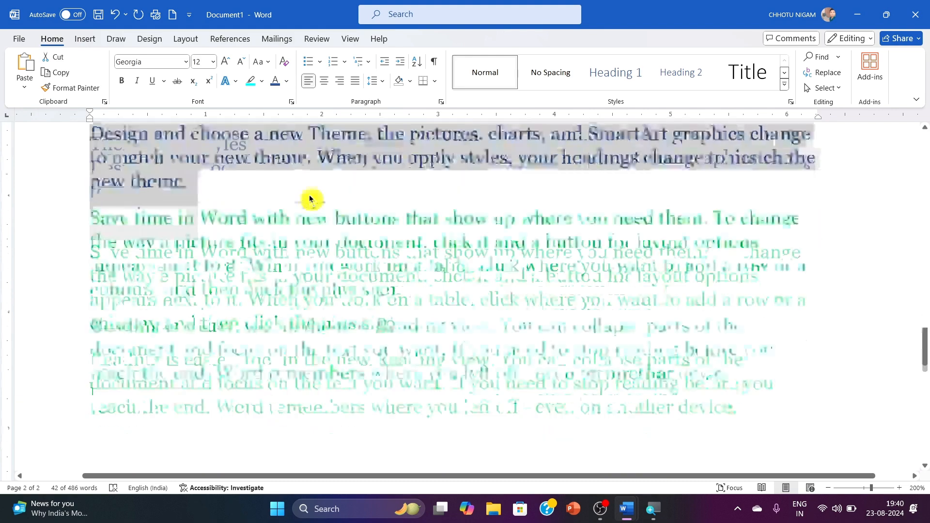
{"action": "scroll", "coordinate": [304, 227], "scroll_direction": "up", "scroll_amount": 3}
{"action": "right_click", "coordinate": [303, 228]}
Set the font color of the "Save time in Word" paragraph to the darkest orange theme shade.
{"action": "left_click", "coordinate": [87, 239]}
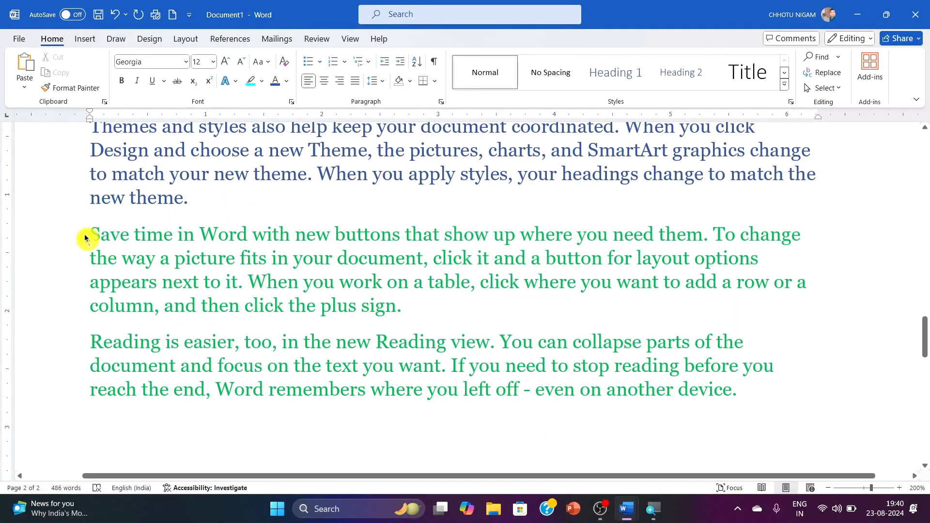
{"action": "double_click", "coordinate": [85, 238]}
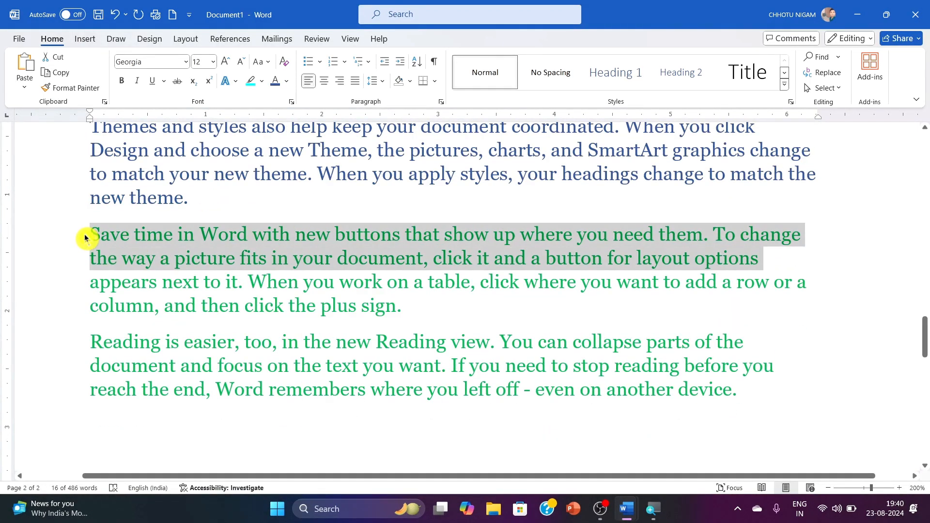
{"action": "left_click", "coordinate": [287, 82]}
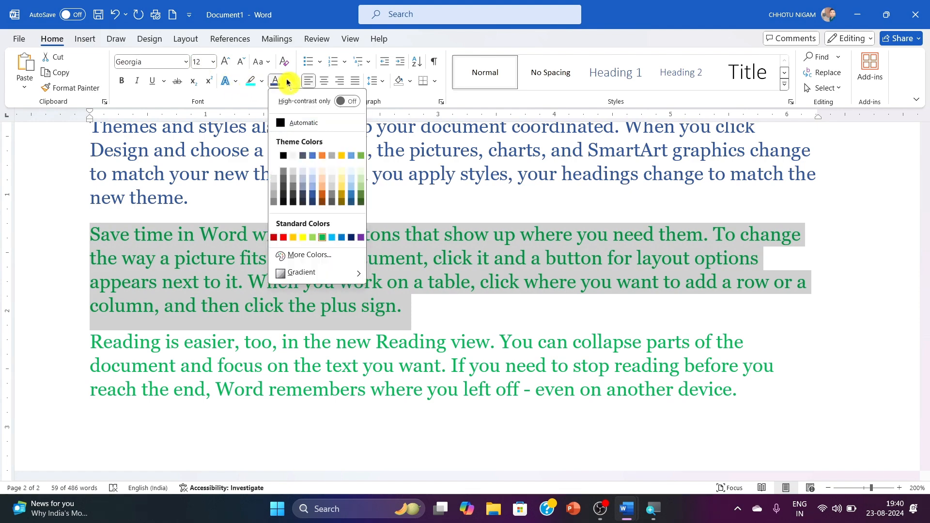
{"action": "left_click", "coordinate": [322, 202]}
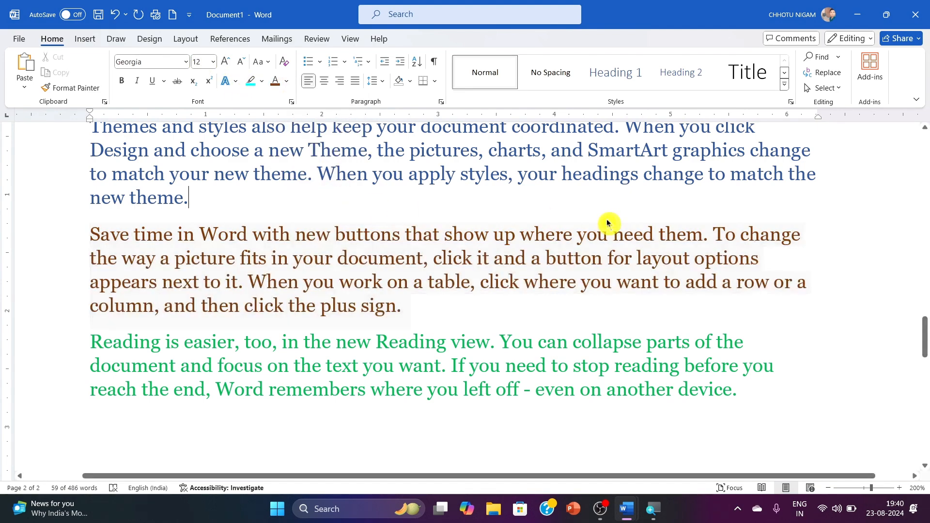
Clear all formatting from the text of the entire document.
{"action": "scroll", "coordinate": [608, 223], "scroll_direction": "down", "scroll_amount": 5}
{"action": "scroll", "coordinate": [609, 223], "scroll_direction": "up", "scroll_amount": 12}
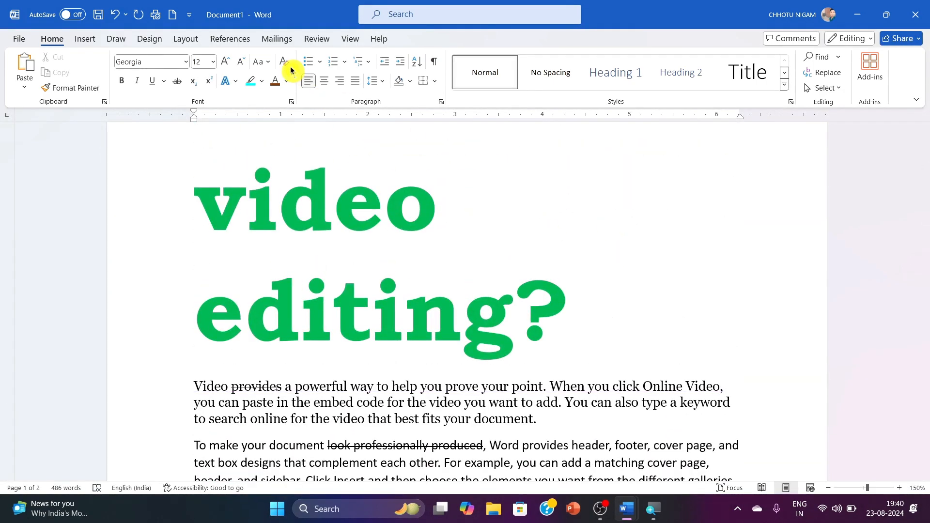
{"action": "left_click", "coordinate": [584, 235]}
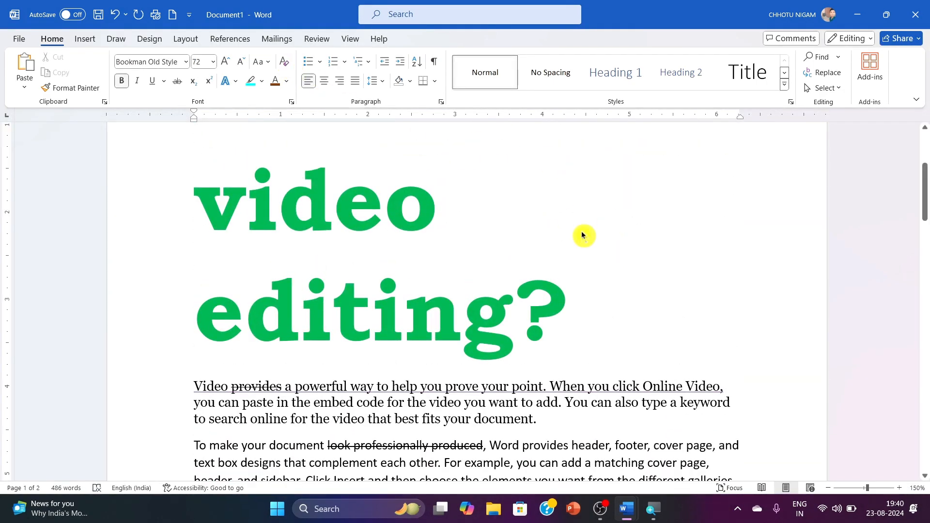
{"action": "key", "text": "ctrl+a"}
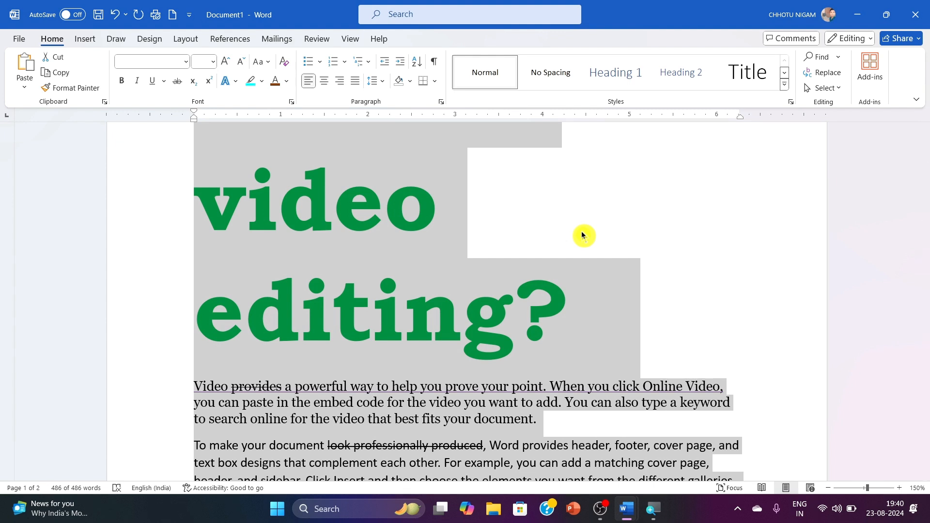
{"action": "left_click", "coordinate": [286, 66]}
{"action": "right_click", "coordinate": [513, 217]}
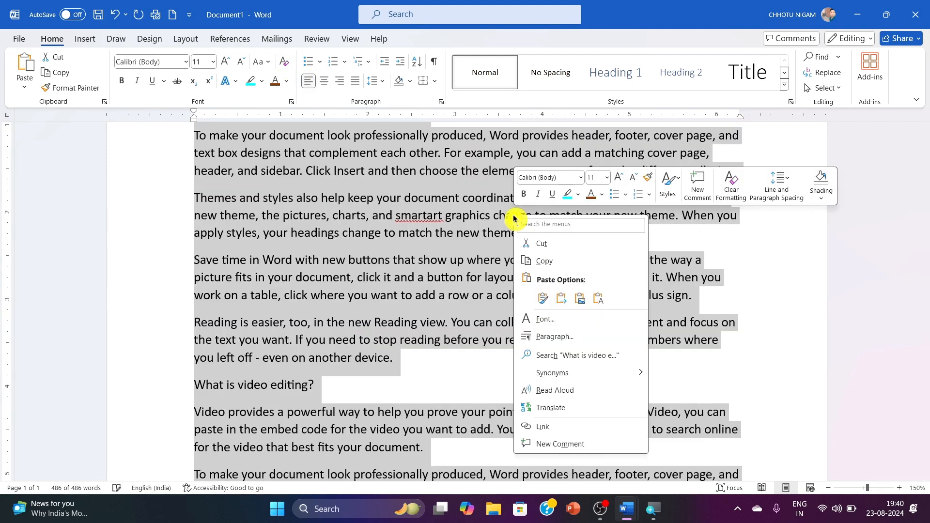
{"action": "key", "text": "Escape"}
{"action": "left_click", "coordinate": [189, 249]}
{"action": "scroll", "coordinate": [189, 249], "scroll_direction": "up", "scroll_amount": 4}
{"action": "scroll", "coordinate": [189, 249], "scroll_direction": "down", "scroll_amount": 12}
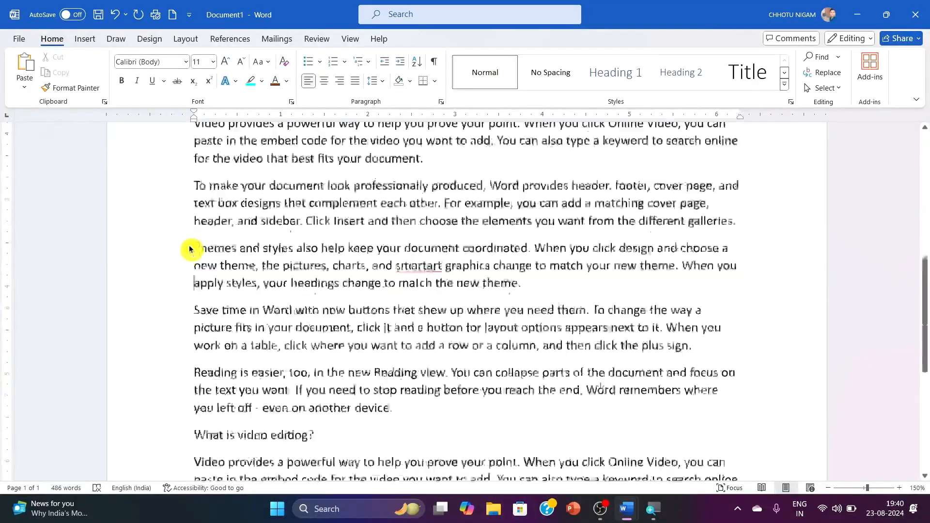
{"action": "scroll", "coordinate": [189, 249], "scroll_direction": "up", "scroll_amount": 12}
Set the text highlight color to No Color at the "What is video editing?" line.
{"action": "left_click", "coordinate": [145, 232]}
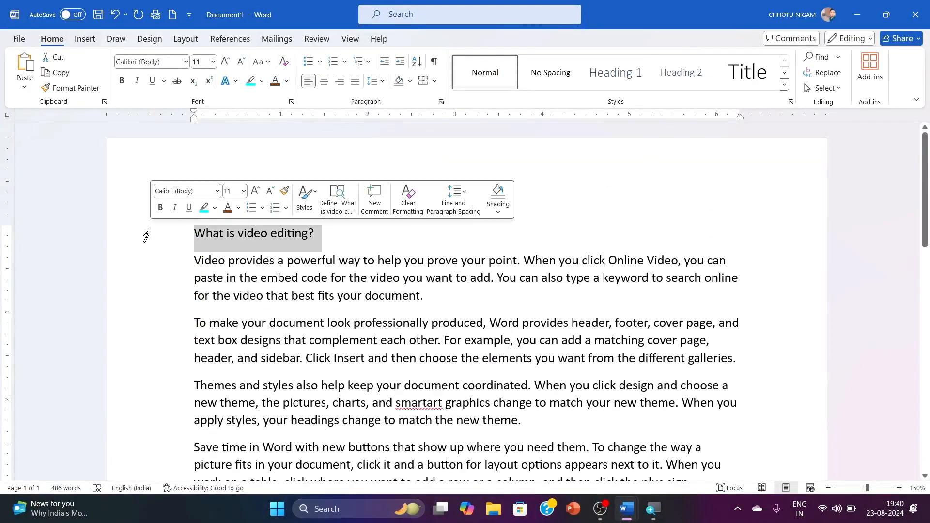
{"action": "left_click", "coordinate": [382, 221]}
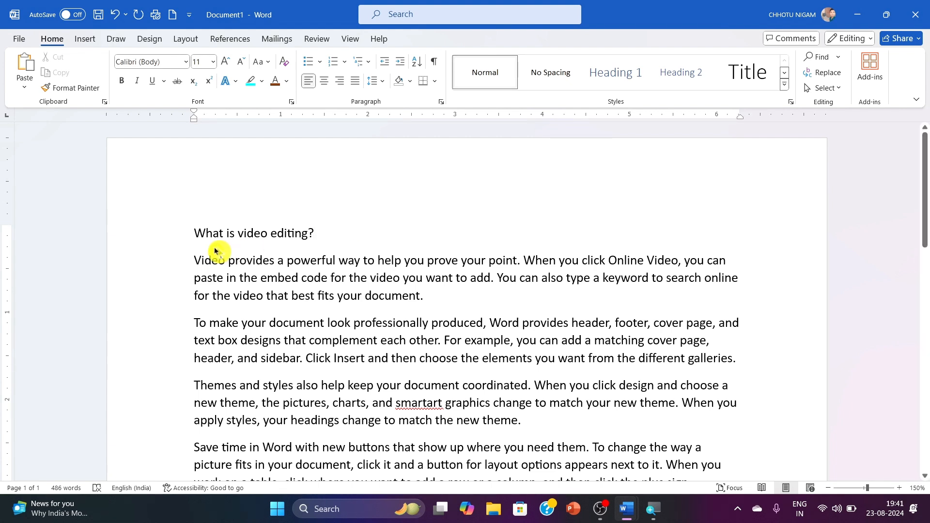
{"action": "left_click", "coordinate": [261, 80]}
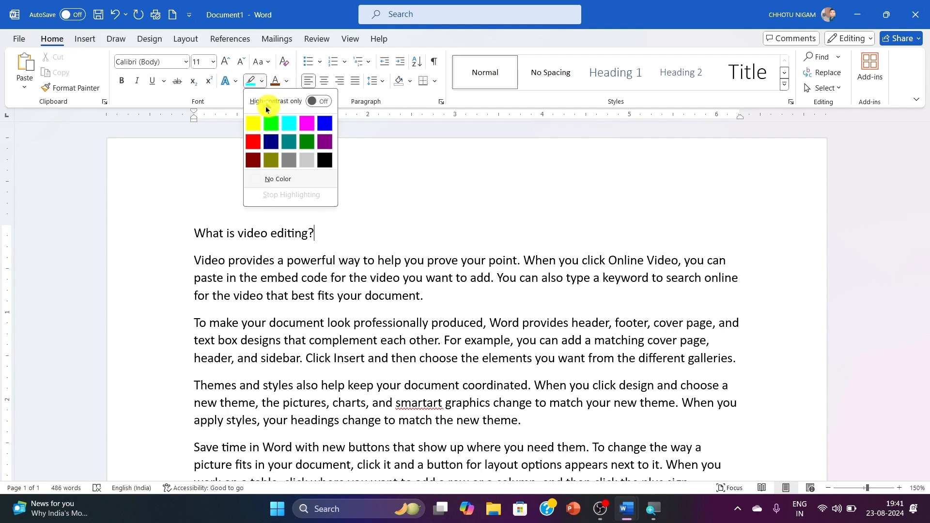
{"action": "left_click", "coordinate": [297, 181]}
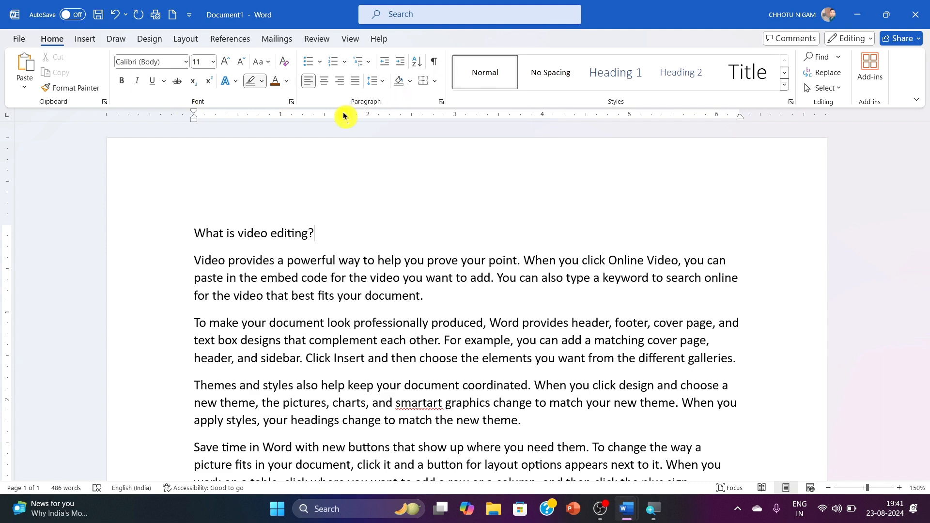
Add the line "Important things about video editing?" on page 2 and start a new line below it.
{"action": "scroll", "coordinate": [304, 282], "scroll_direction": "down", "scroll_amount": 6}
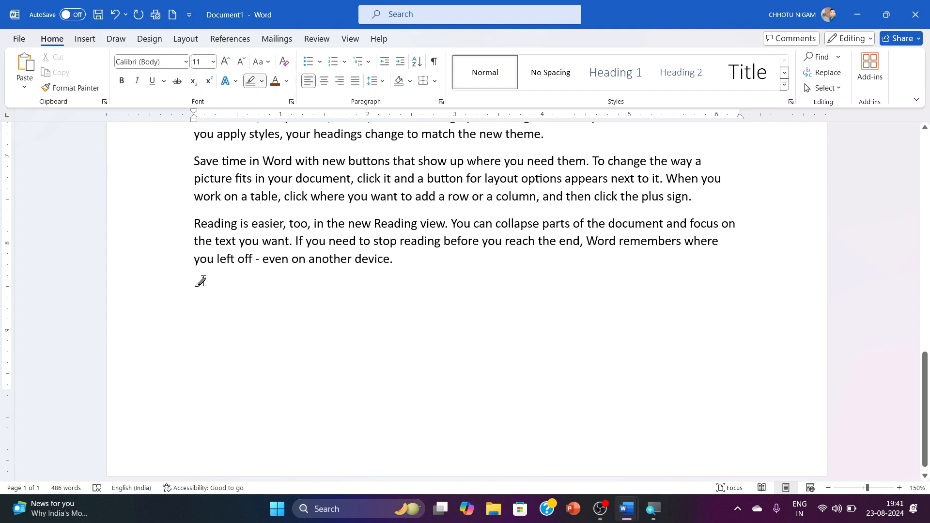
{"action": "scroll", "coordinate": [200, 280], "scroll_direction": "down", "scroll_amount": 3}
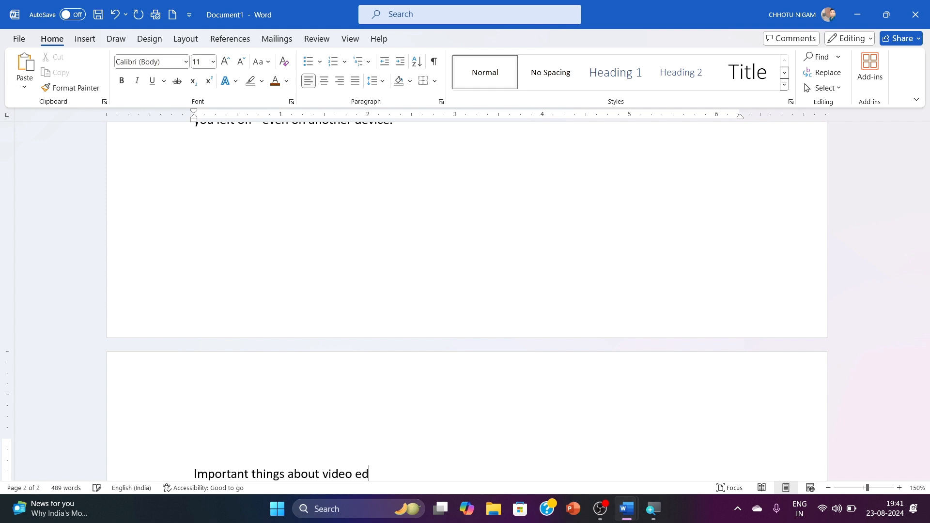
{"action": "type", "text": "?"}
{"action": "scroll", "coordinate": [205, 285], "scroll_direction": "down", "scroll_amount": 1}
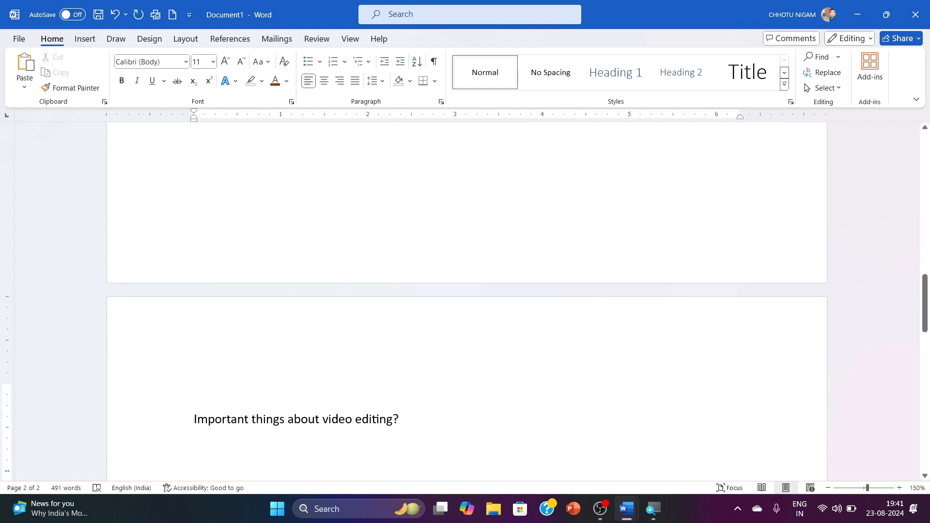
{"action": "key", "text": "Return"}
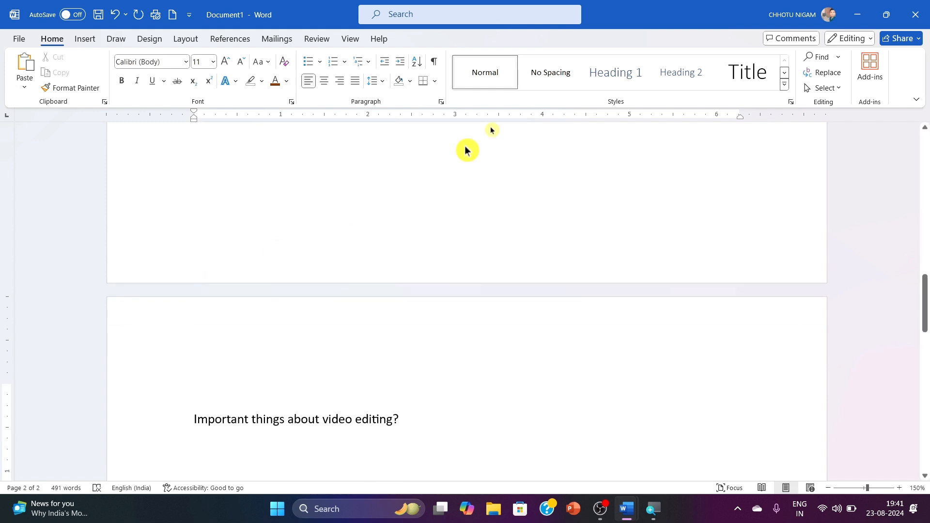
Create a check-mark bulleted list under the page 2 heading with the items "Creativity" and "Visulazation".
{"action": "left_click", "coordinate": [319, 62]}
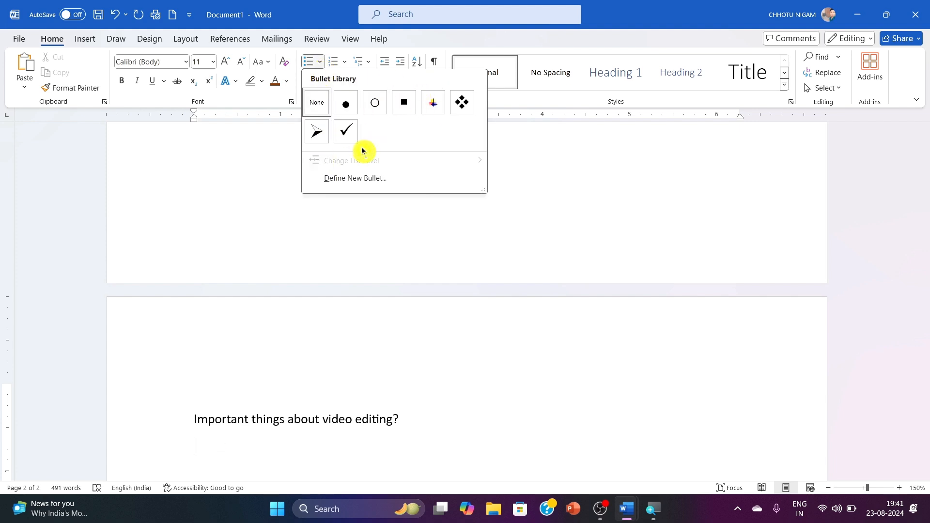
{"action": "left_click", "coordinate": [353, 129]}
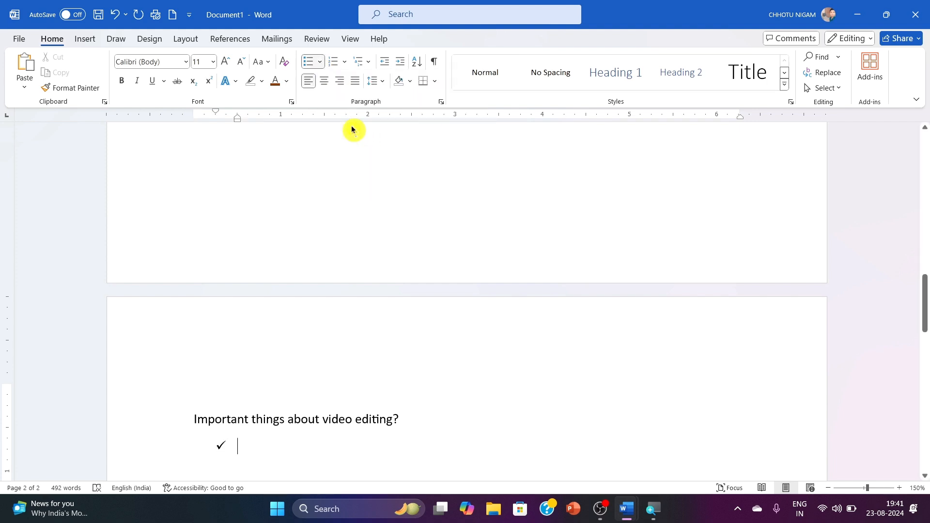
{"action": "type", "text": "cr"}
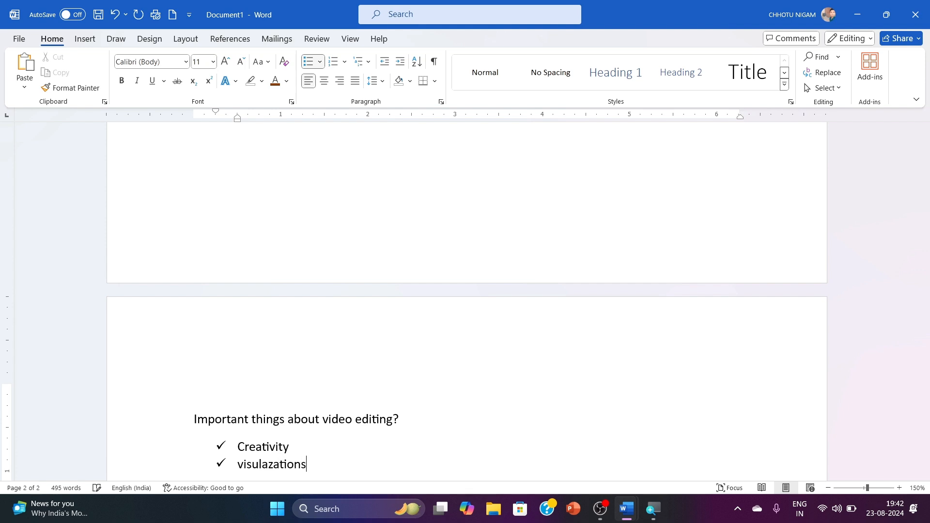
{"action": "key", "text": "Return"}
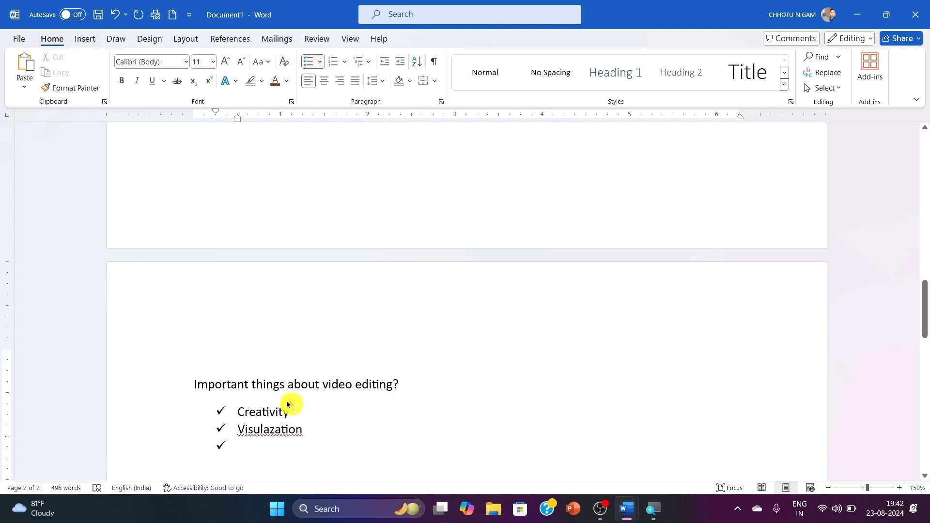
Run the spelling check on the second bullet item and correct it to "Visualization".
{"action": "triple_click", "coordinate": [273, 432]}
{"action": "left_click", "coordinate": [317, 39]}
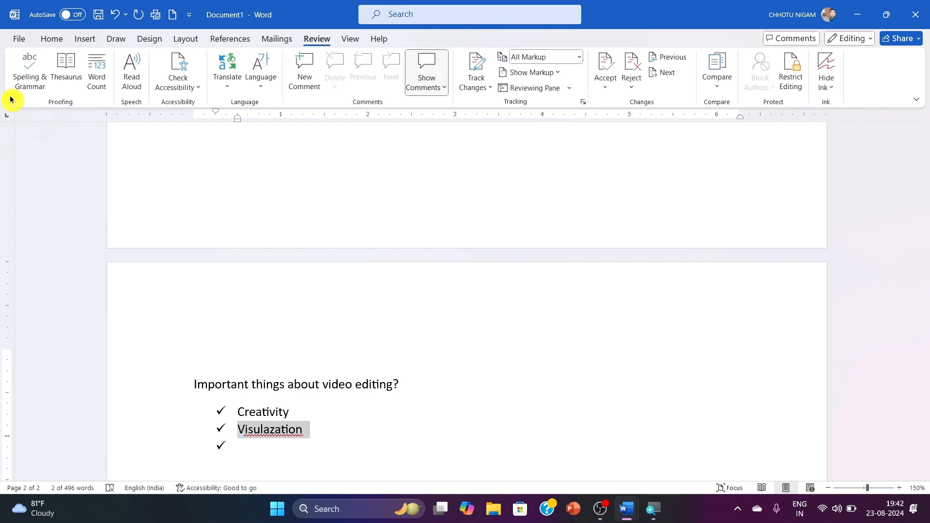
{"action": "left_click", "coordinate": [14, 88]}
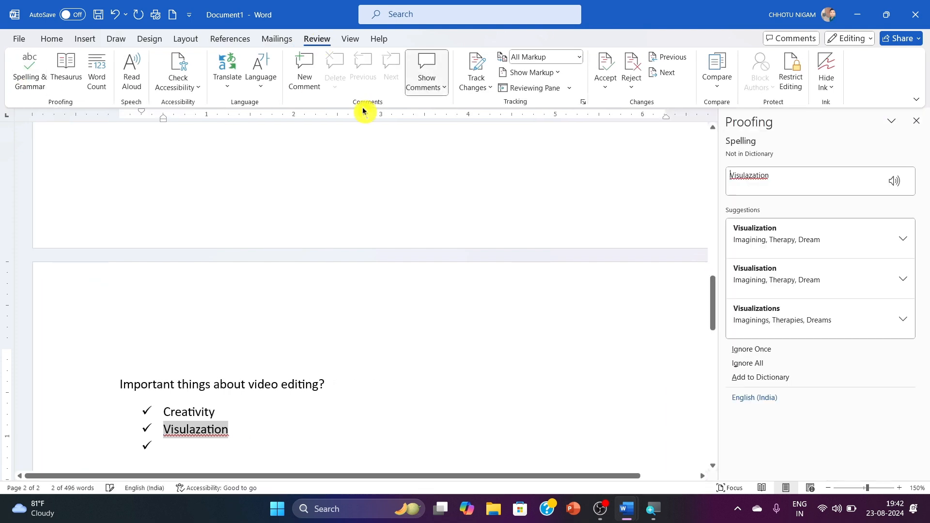
{"action": "left_click", "coordinate": [781, 254]}
{"action": "left_click", "coordinate": [447, 286]}
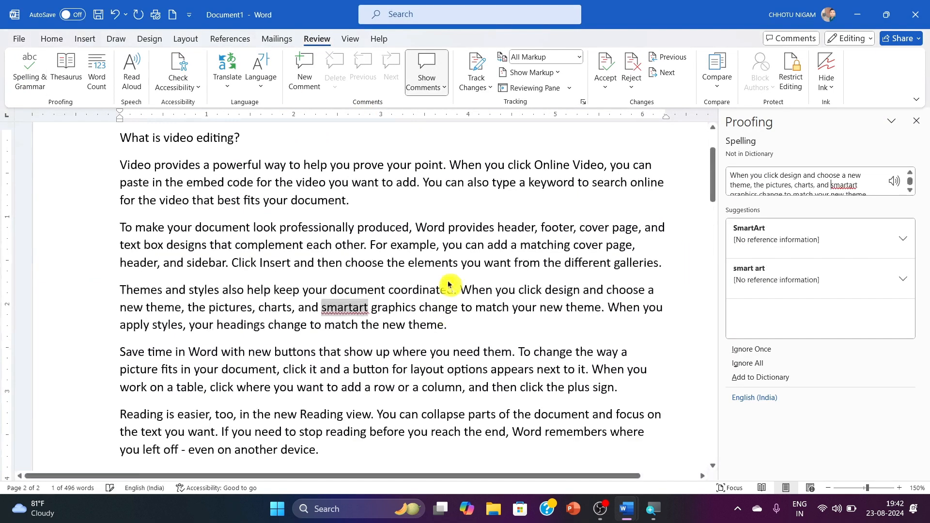
{"action": "scroll", "coordinate": [448, 284], "scroll_direction": "down", "scroll_amount": 5}
{"action": "scroll", "coordinate": [449, 284], "scroll_direction": "down", "scroll_amount": 6}
{"action": "scroll", "coordinate": [448, 284], "scroll_direction": "up", "scroll_amount": 3}
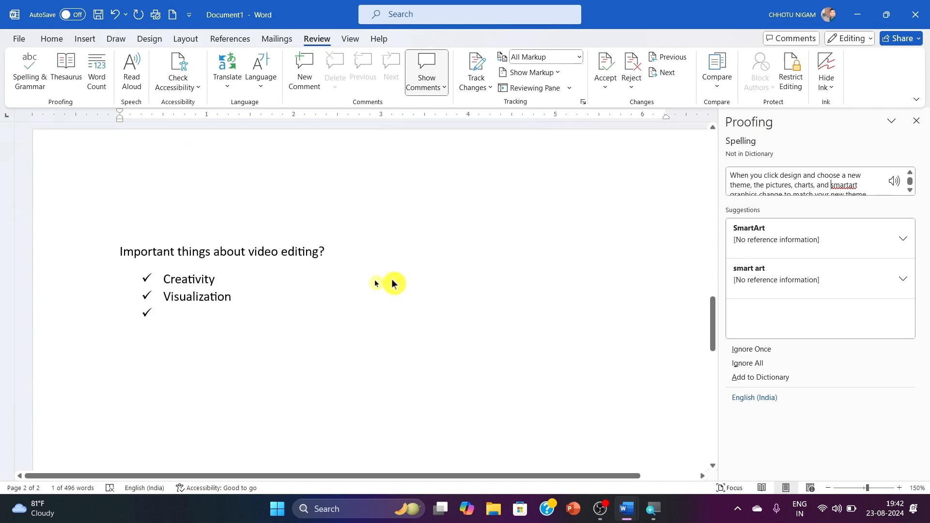
Look through the bullet library, the list levels and the Define New Bullet options for the empty third bullet.
{"action": "left_click", "coordinate": [201, 311]}
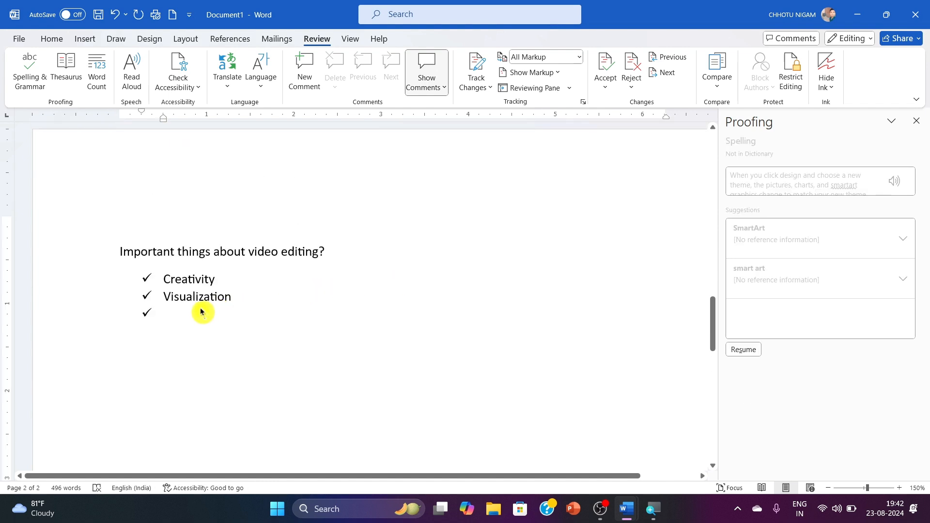
{"action": "left_click", "coordinate": [51, 40]}
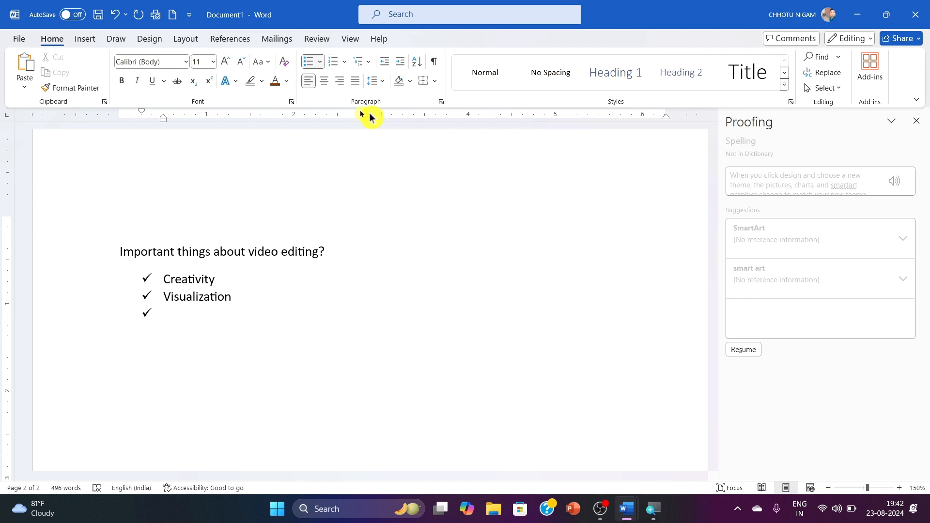
{"action": "left_click", "coordinate": [320, 62]}
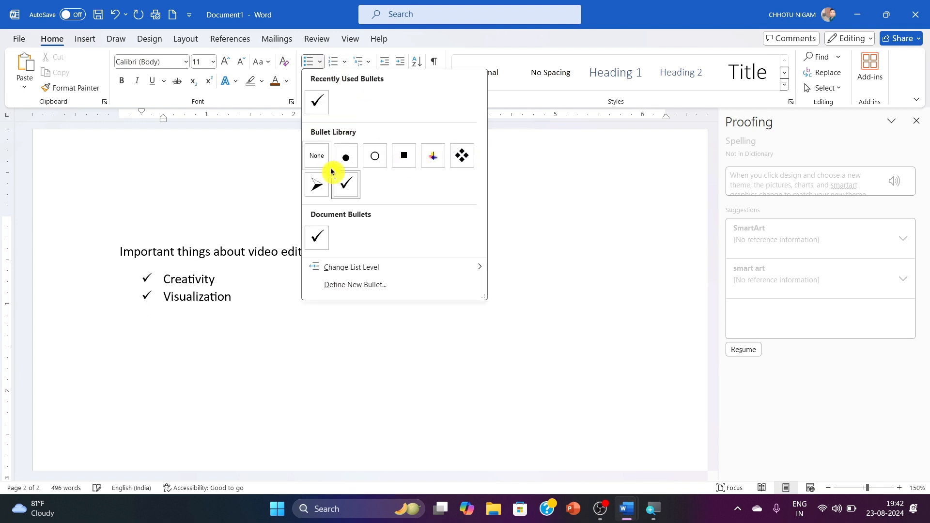
{"action": "mouse_move", "coordinate": [359, 266]}
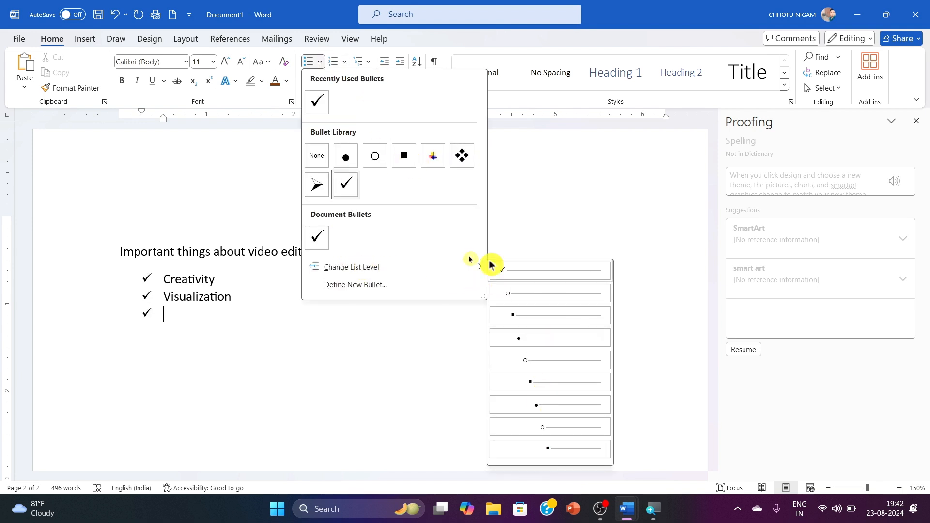
{"action": "left_click", "coordinate": [431, 285]}
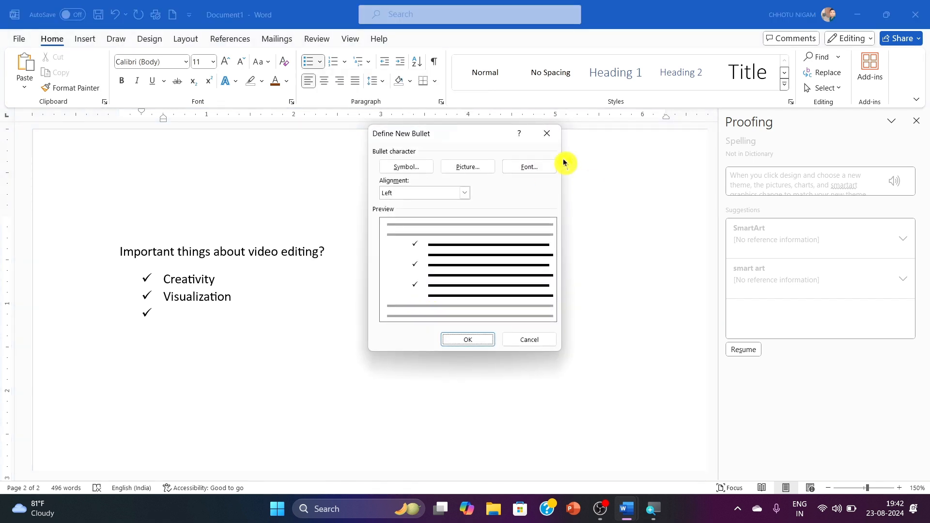
{"action": "left_click", "coordinate": [546, 133]}
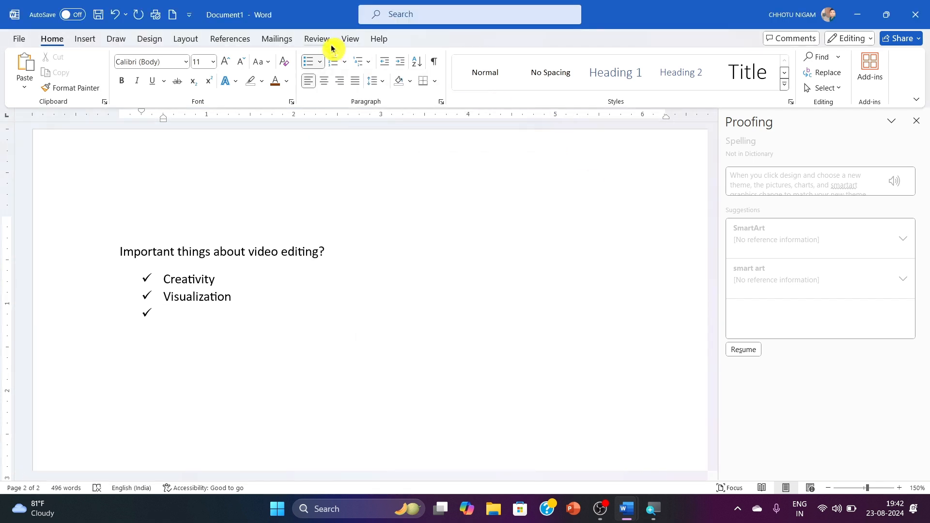
{"action": "left_click", "coordinate": [320, 63]}
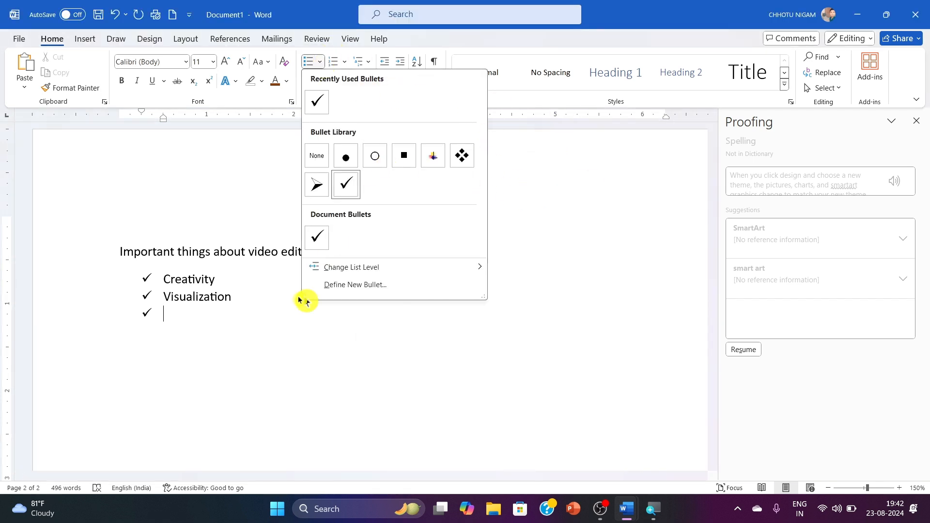
{"action": "left_click", "coordinate": [192, 314]}
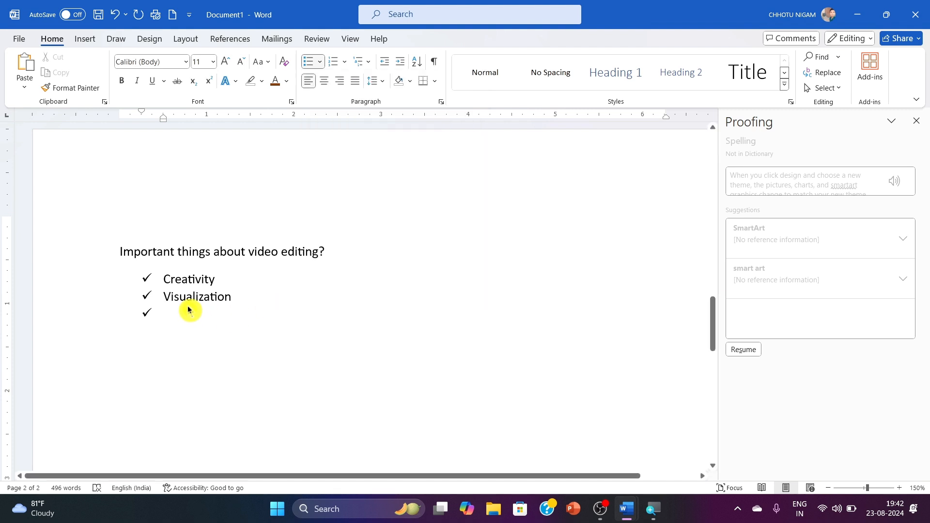
Remove the bullets from the "Creativity" and "Visualization" lines.
{"action": "key", "text": "shift+Up"}
{"action": "key", "text": "shift+Up"}
{"action": "key", "text": "shift+Up"}
{"action": "key", "text": "shift+Down"}
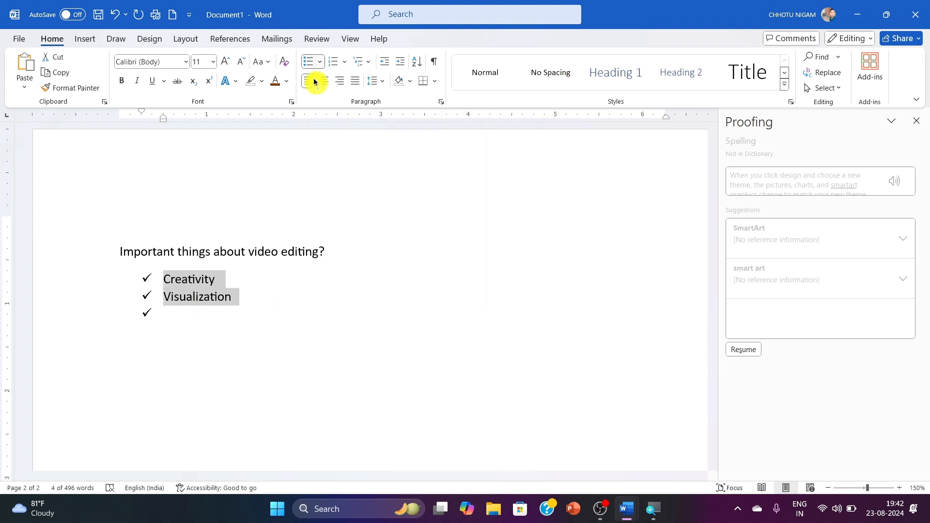
{"action": "left_click", "coordinate": [320, 62]}
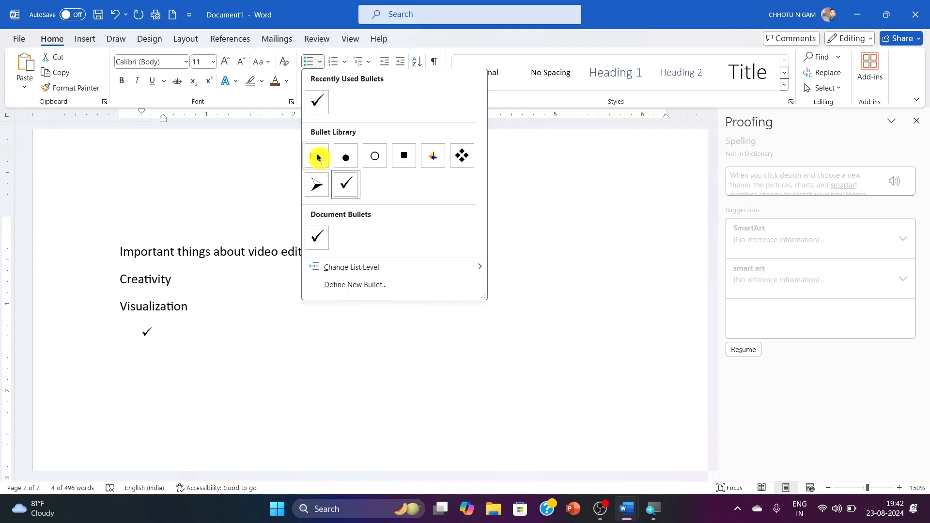
{"action": "left_click", "coordinate": [317, 157]}
Remove the leftover check-mark bullet and add the lines "Source", "Software", "Camera" and "Monitor" below "Visualization".
{"action": "key", "text": "End"}
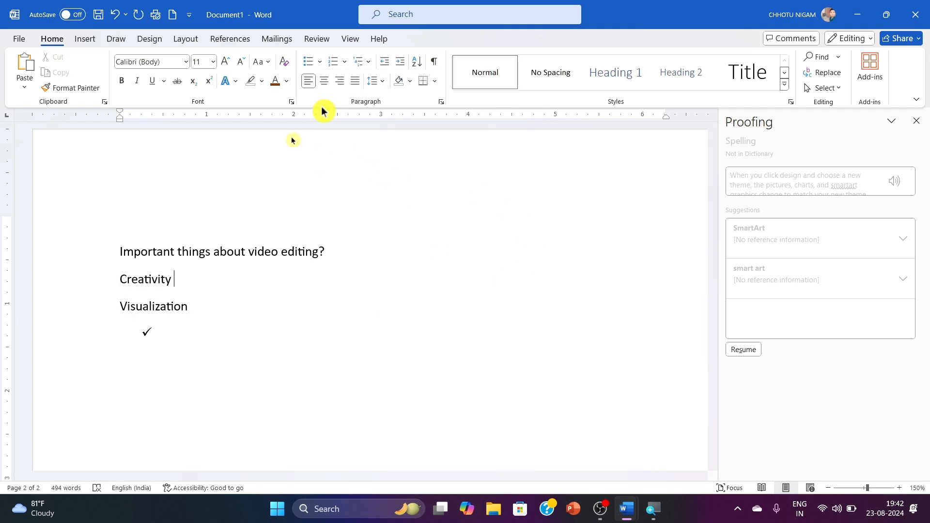
{"action": "left_click", "coordinate": [155, 333]}
{"action": "key", "text": "BackSpace"}
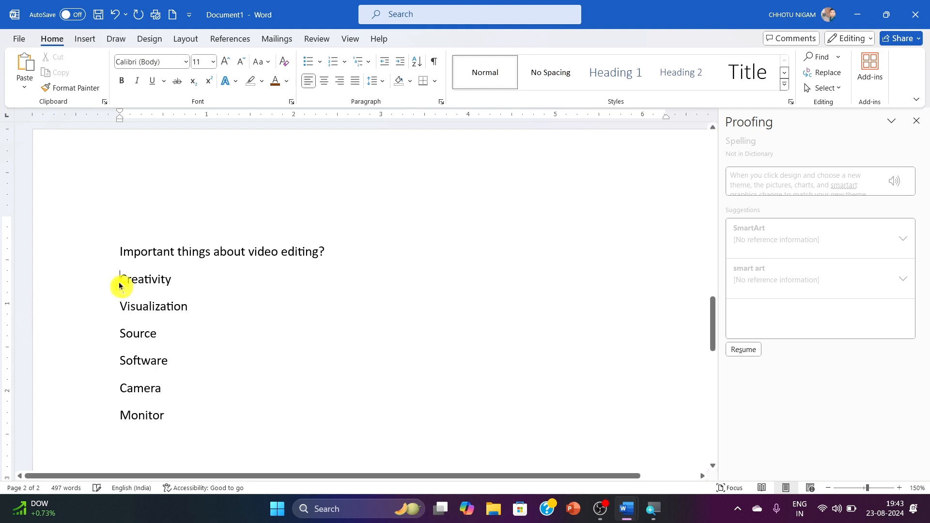
Apply the 1., 2., 3. numbering format to the six lines from "Creativity" to "Monitor".
{"action": "left_click_drag", "start_coordinate": [119, 285], "coordinate": [182, 417]}
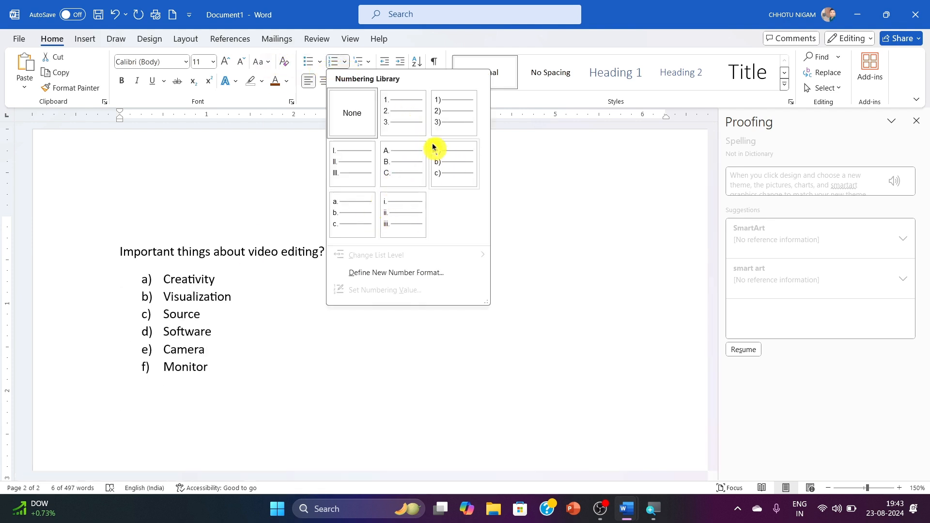
{"action": "left_click", "coordinate": [395, 130]}
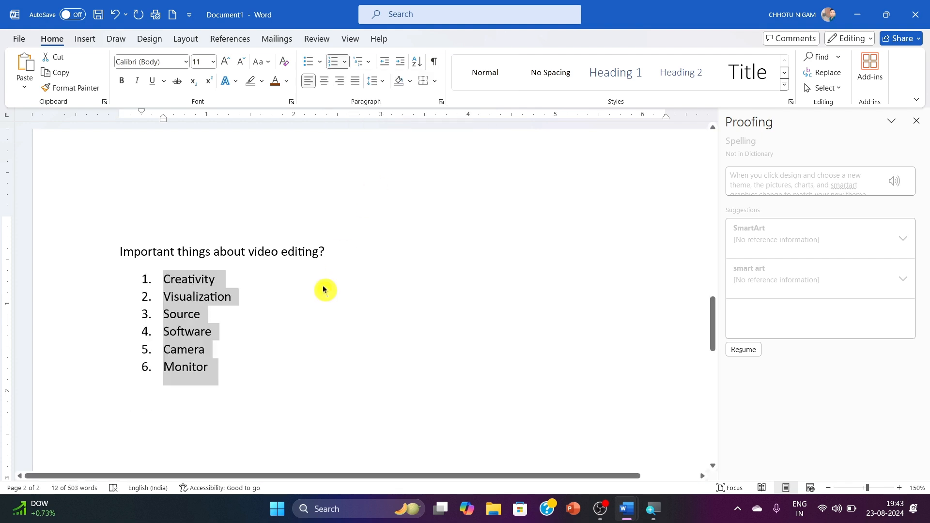
Try centre and right alignment on the "Monitor" list item, and return it to left alignment.
{"action": "left_click", "coordinate": [251, 357]}
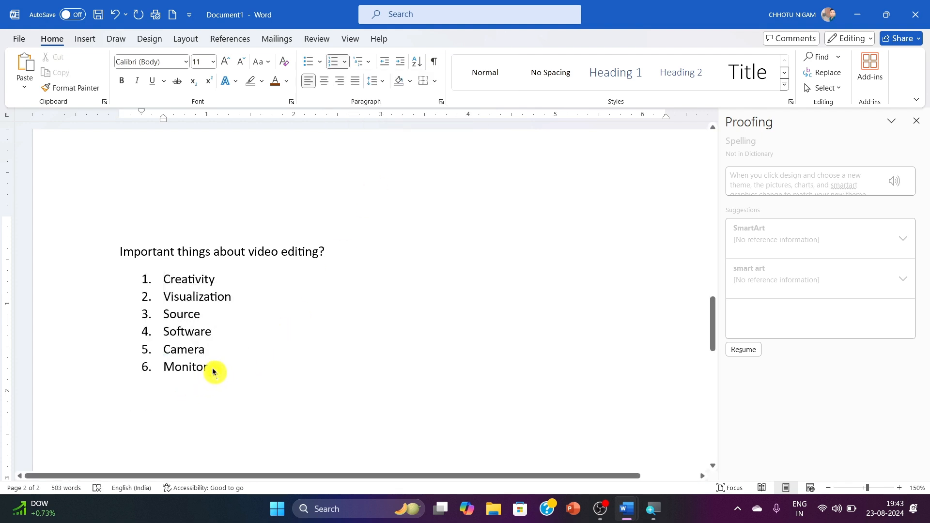
{"action": "key", "text": "Return"}
{"action": "key", "text": "Return"}
{"action": "key", "text": "BackSpace"}
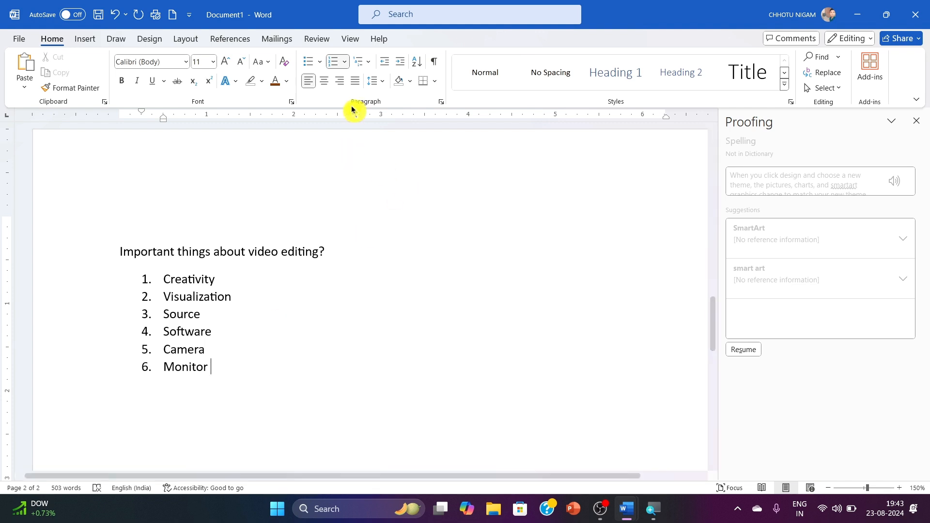
{"action": "left_click", "coordinate": [323, 83]}
{"action": "left_click", "coordinate": [340, 81]}
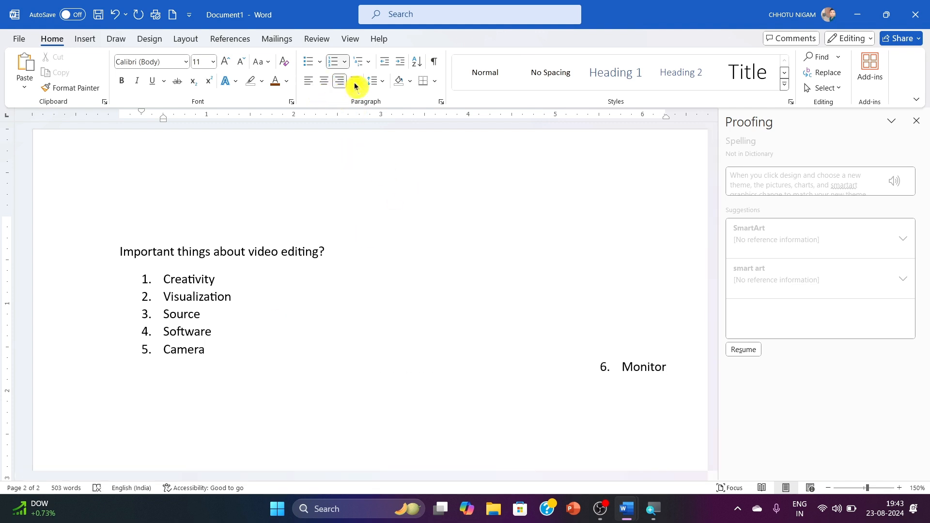
{"action": "left_click", "coordinate": [308, 85]}
End the numbered list and add the lines "Left", "Centre" and "Right" below it, each aligned as its word says.
{"action": "key", "text": "Return"}
{"action": "key", "text": "Return"}
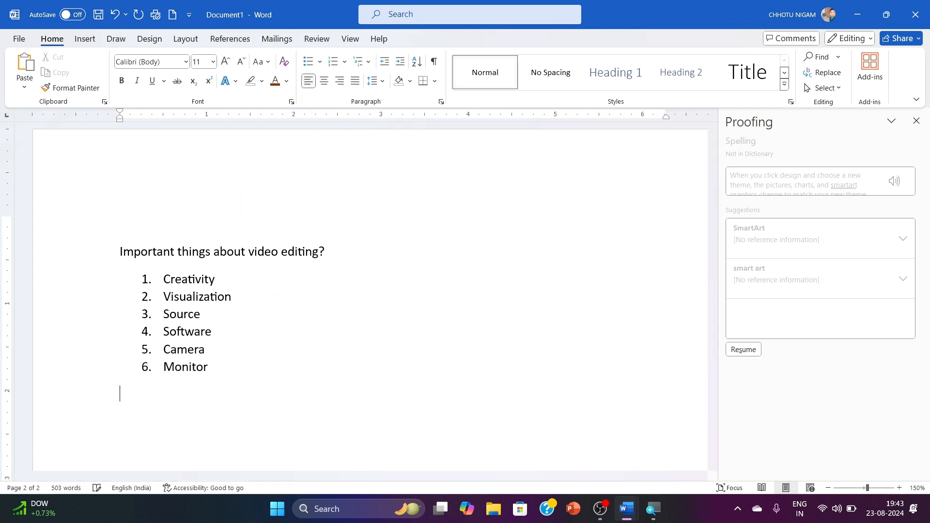
{"action": "scroll", "coordinate": [384, 197], "scroll_direction": "down", "scroll_amount": 3}
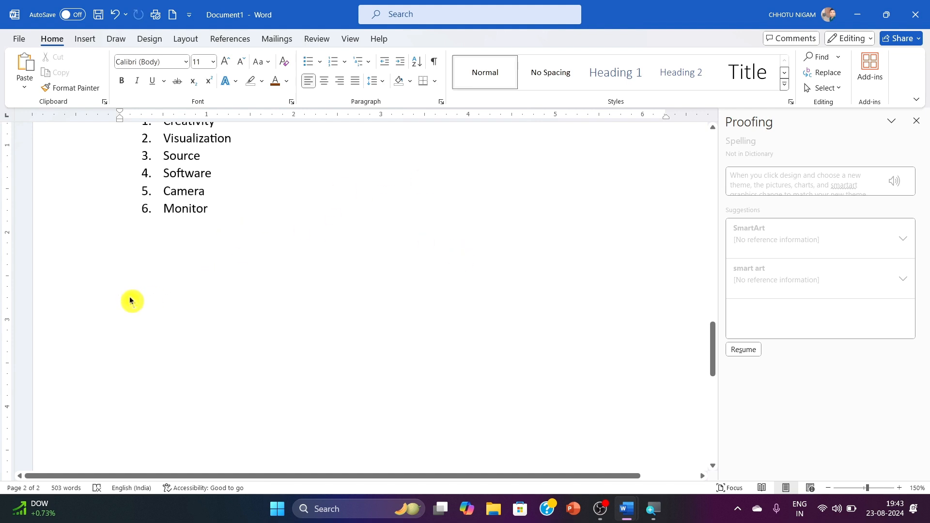
{"action": "type", "text": "le"}
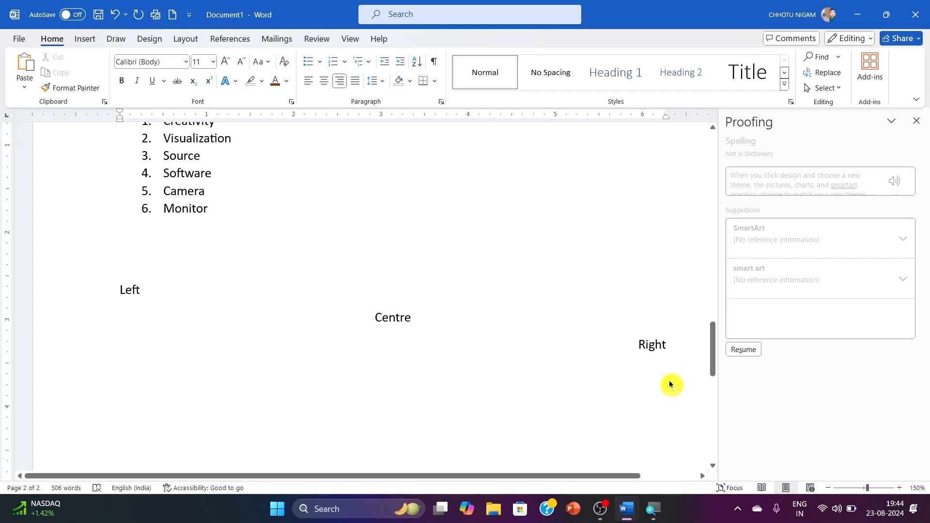
Delete one empty line and the period after "different galleries" below the second "What is video editing?" heading.
{"action": "scroll", "coordinate": [426, 238], "scroll_direction": "up", "scroll_amount": 15}
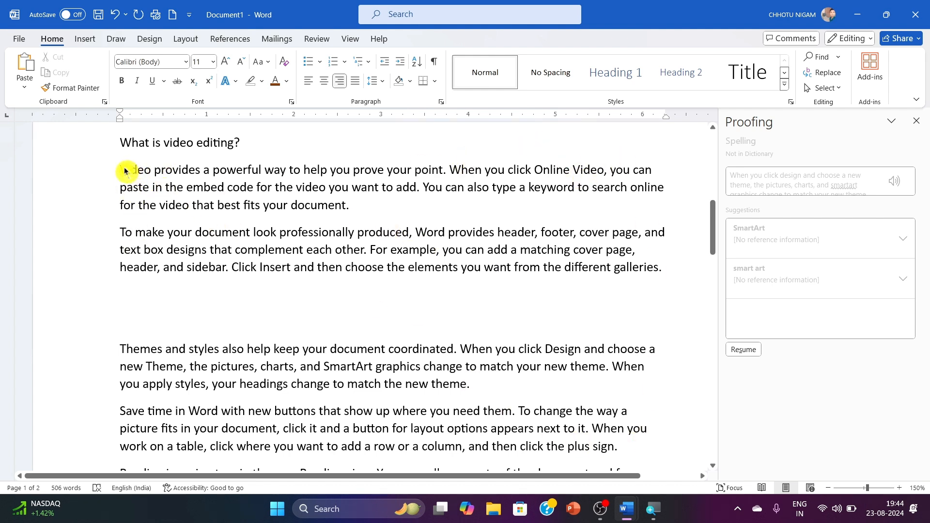
{"action": "left_click", "coordinate": [127, 310]}
{"action": "key", "text": "BackSpace"}
{"action": "key", "text": "BackSpace"}
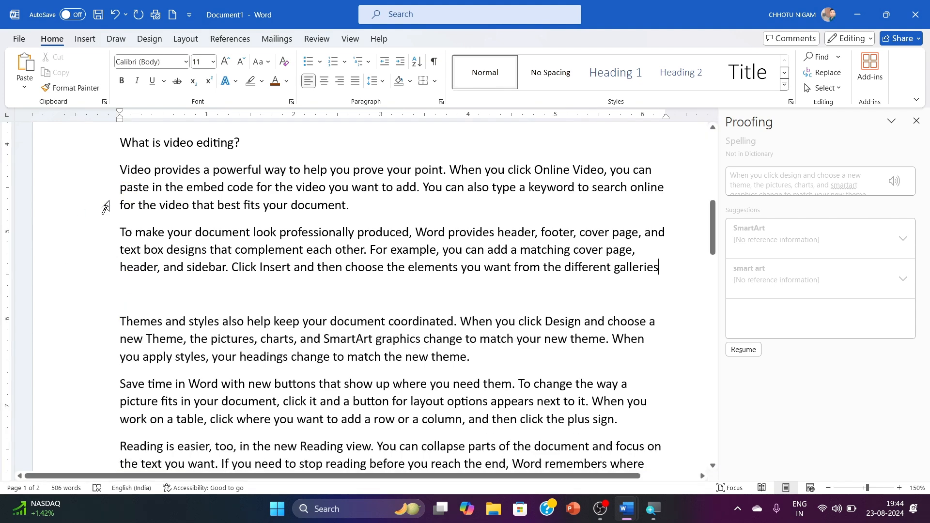
Justify the paragraphs from "Video provides" to "Save time in Word" below the second "What is video editing?" heading.
{"action": "left_click_drag", "start_coordinate": [118, 176], "coordinate": [622, 420]}
{"action": "left_click", "coordinate": [355, 80]}
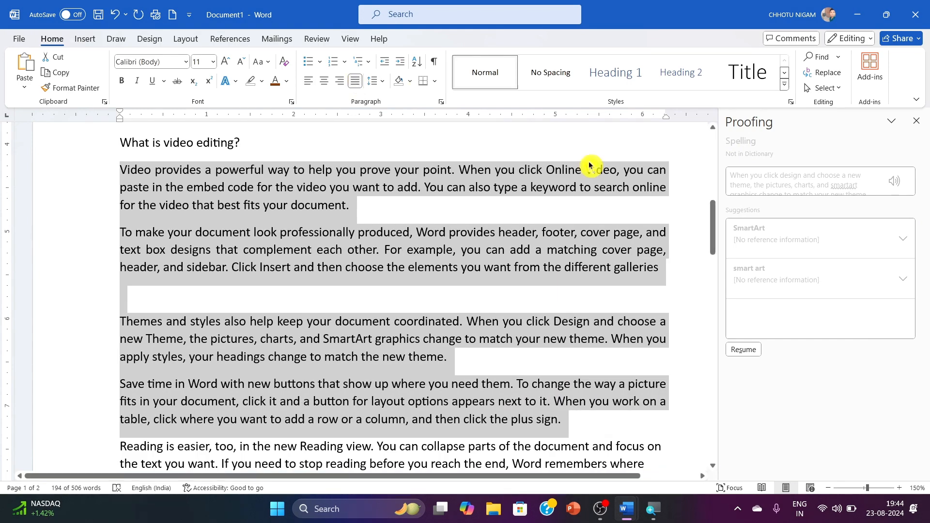
{"action": "left_click", "coordinate": [165, 191]}
{"action": "scroll", "coordinate": [639, 291], "scroll_direction": "down", "scroll_amount": 3}
{"action": "scroll", "coordinate": [640, 290], "scroll_direction": "up", "scroll_amount": 3}
{"action": "scroll", "coordinate": [639, 290], "scroll_direction": "up", "scroll_amount": 3}
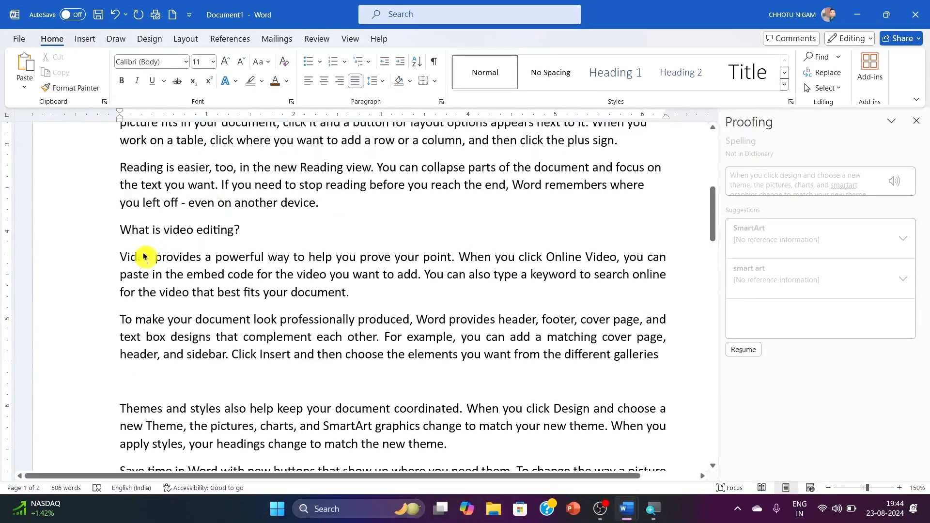
{"action": "left_click_drag", "start_coordinate": [119, 256], "coordinate": [654, 428]}
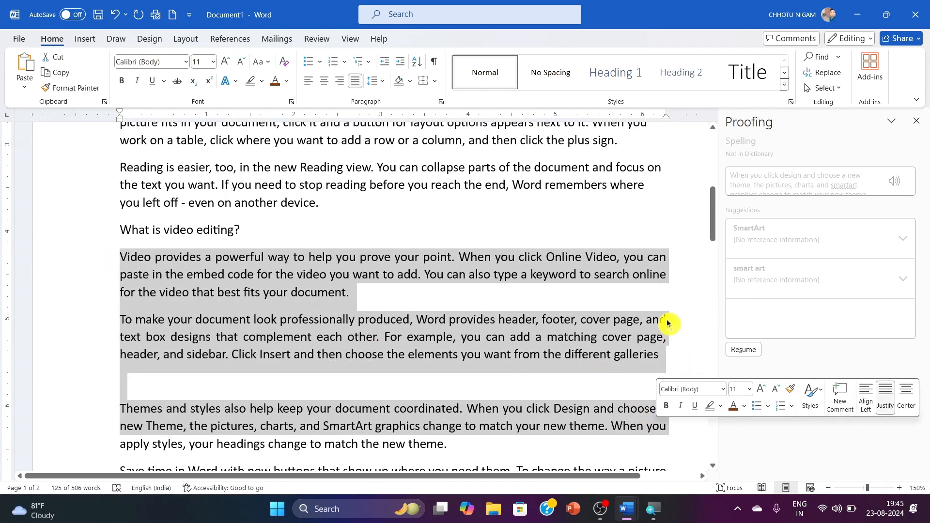
Justify the "To make your document look professionally produced" paragraph in the first text block of page 1.
{"action": "scroll", "coordinate": [507, 282], "scroll_direction": "up", "scroll_amount": 5}
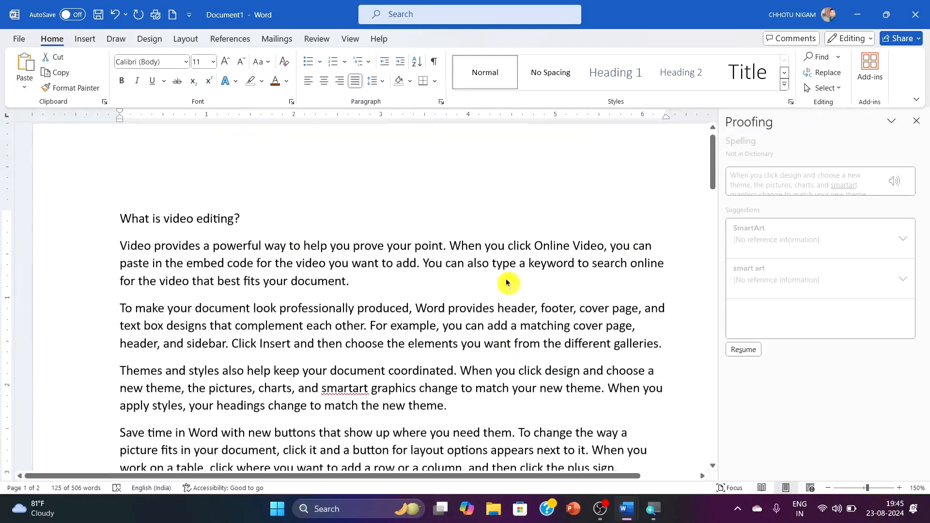
{"action": "scroll", "coordinate": [506, 282], "scroll_direction": "down", "scroll_amount": 1}
{"action": "left_click_drag", "start_coordinate": [121, 191], "coordinate": [662, 227]}
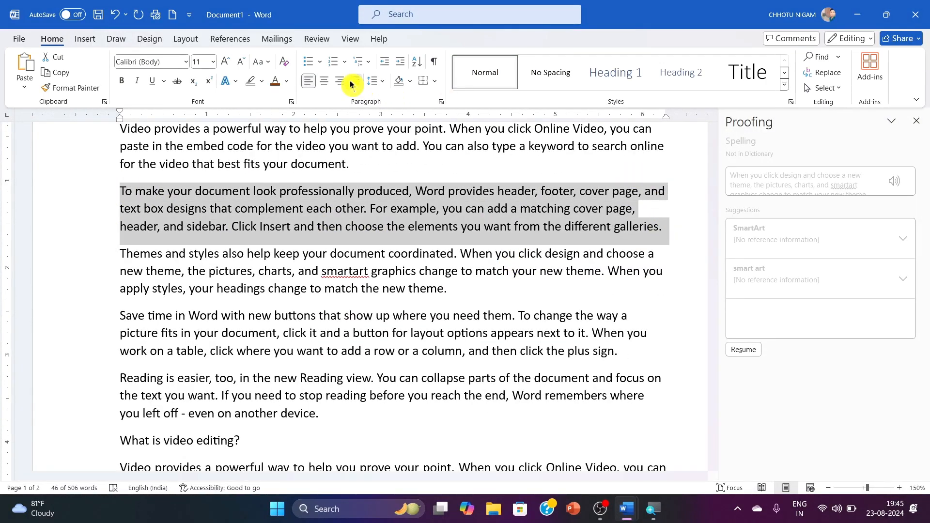
{"action": "left_click", "coordinate": [353, 82]}
{"action": "left_click", "coordinate": [655, 206]}
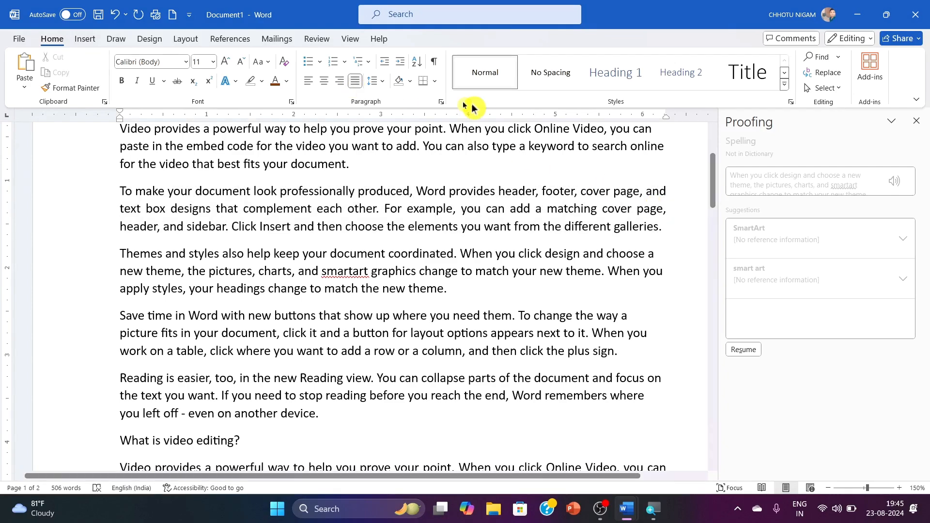
{"action": "scroll", "coordinate": [162, 186], "scroll_direction": "down", "scroll_amount": 5}
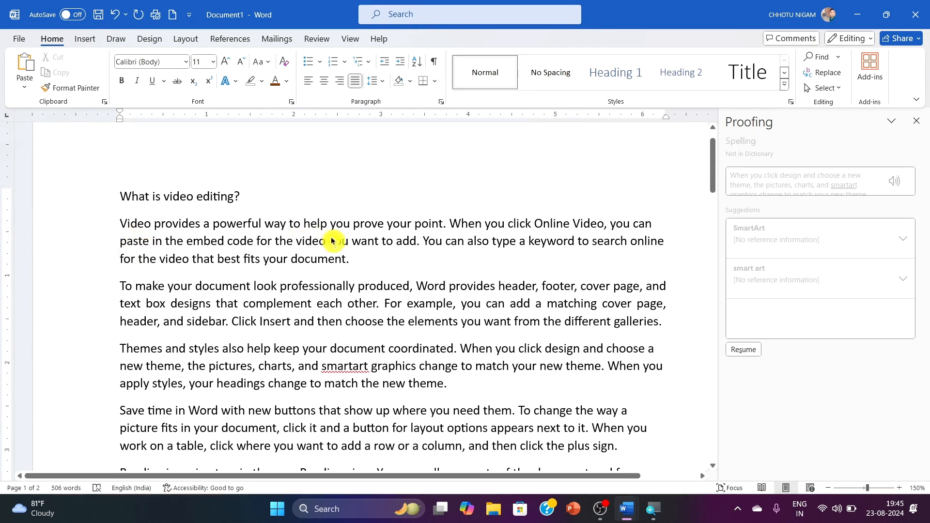
Examine the line spacing options in the Paragraph dialog for the first "Video provides" paragraph.
{"action": "left_click_drag", "start_coordinate": [119, 221], "coordinate": [347, 259]}
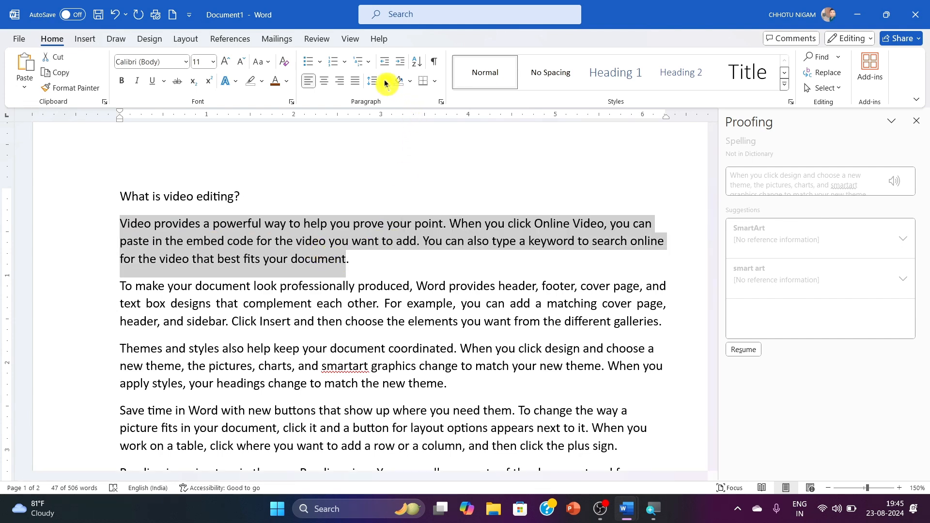
{"action": "left_click", "coordinate": [384, 82]}
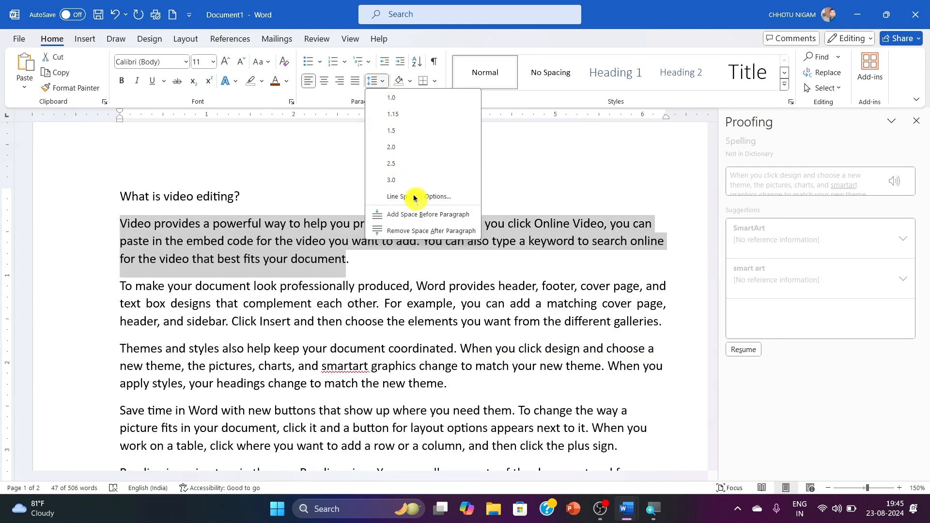
{"action": "left_click", "coordinate": [414, 197]}
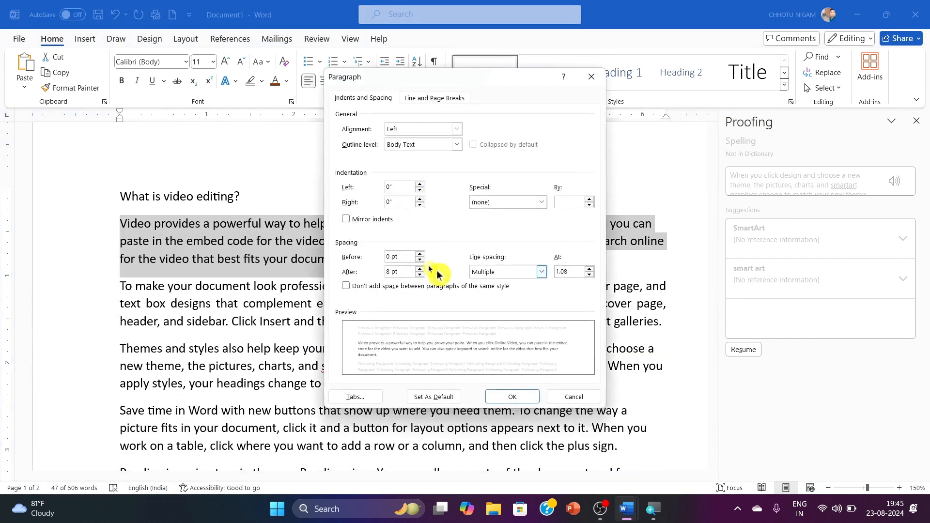
{"action": "left_click", "coordinate": [542, 274]}
{"action": "left_click", "coordinate": [591, 77]}
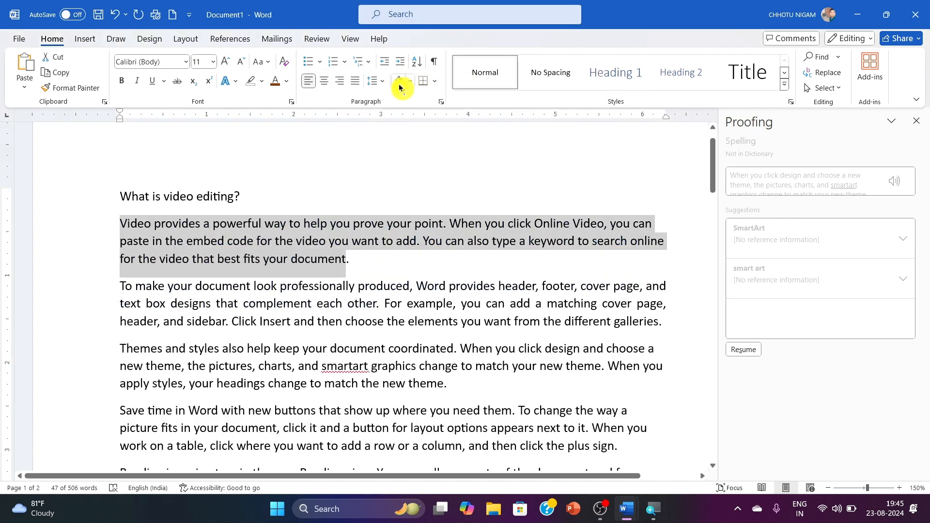
Set the line spacing of the first "Video provides" paragraph and of the "What is video editing?" heading above it to 2.0.
{"action": "left_click", "coordinate": [373, 81]}
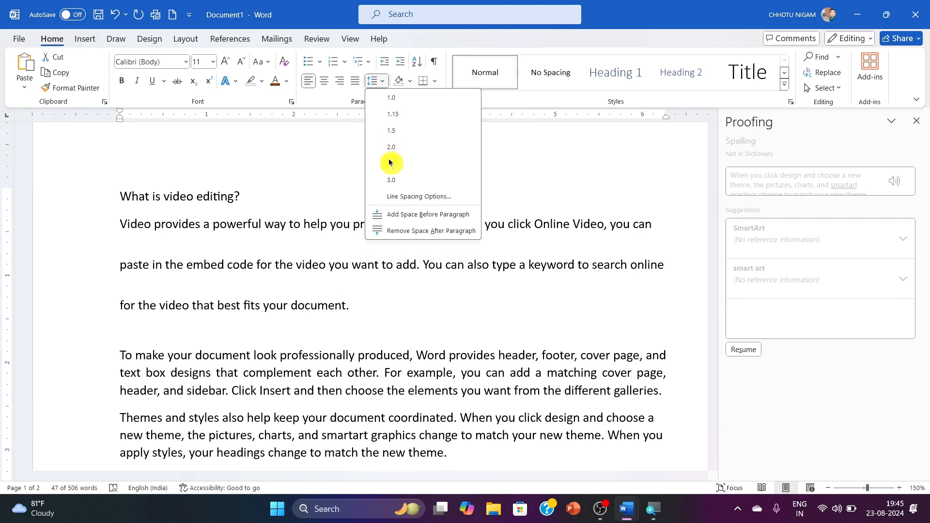
{"action": "left_click", "coordinate": [400, 144]}
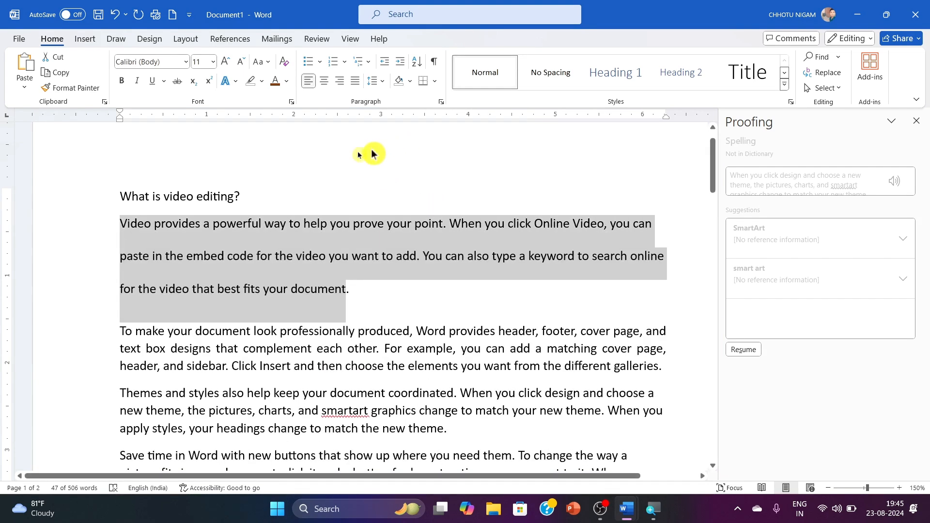
{"action": "left_click", "coordinate": [335, 161]}
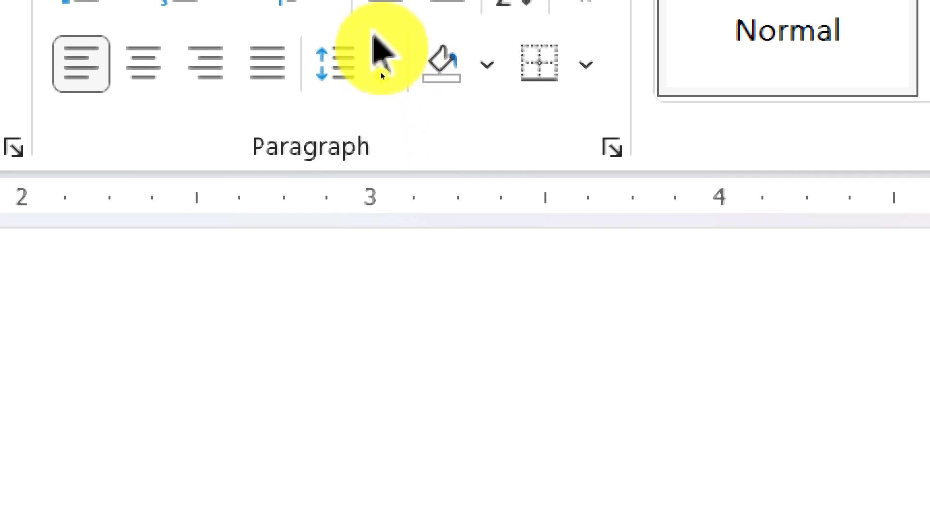
{"action": "left_click", "coordinate": [380, 65]}
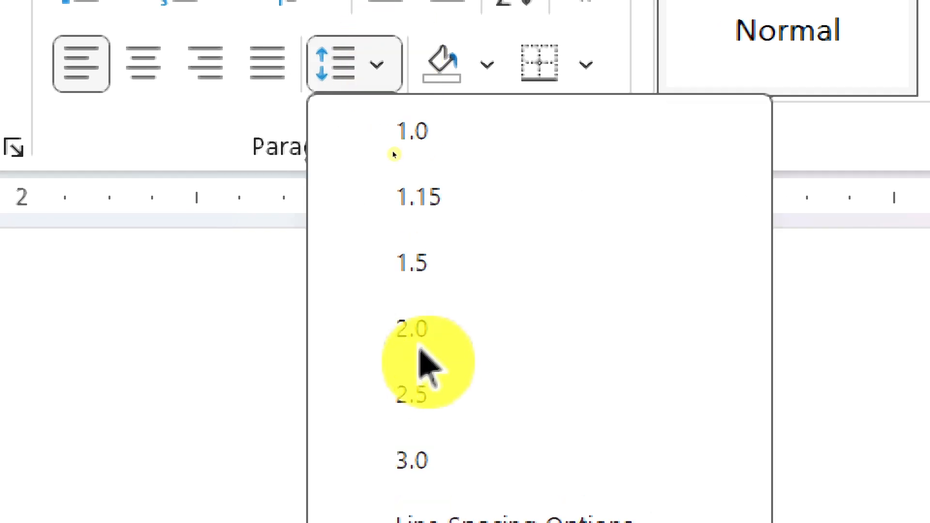
{"action": "left_click", "coordinate": [420, 351]}
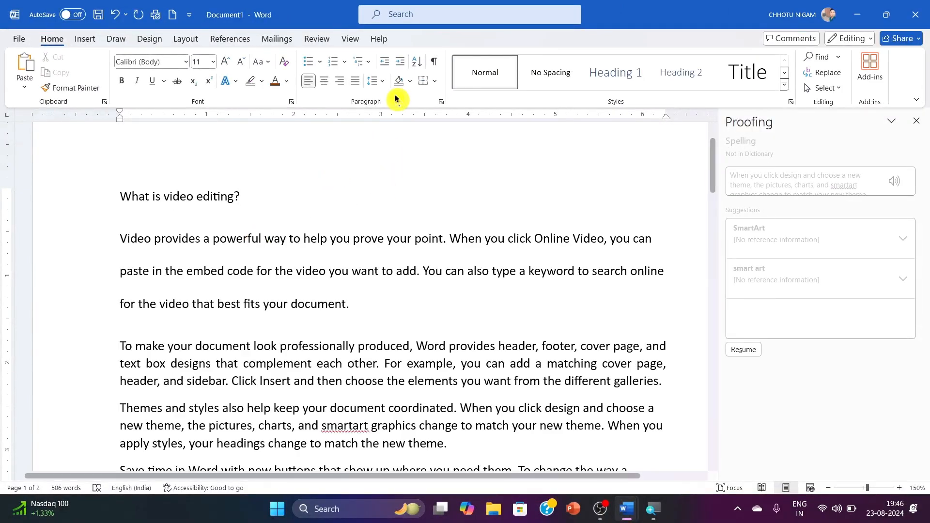
{"action": "scroll", "coordinate": [297, 251], "scroll_direction": "down", "scroll_amount": 3}
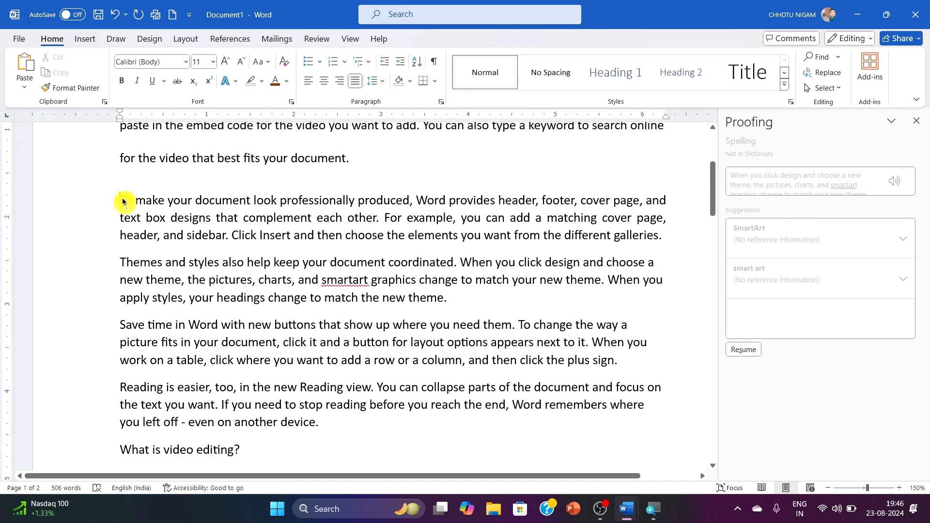
{"action": "key", "text": "super+Right"}
{"action": "left_click", "coordinate": [367, 228]}
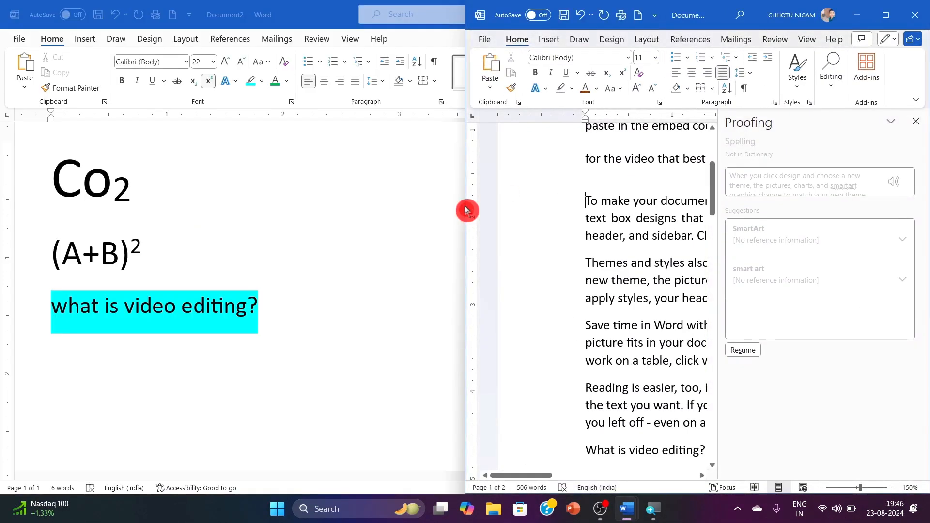
{"action": "left_click", "coordinate": [540, 210]}
{"action": "left_click", "coordinate": [886, 14]}
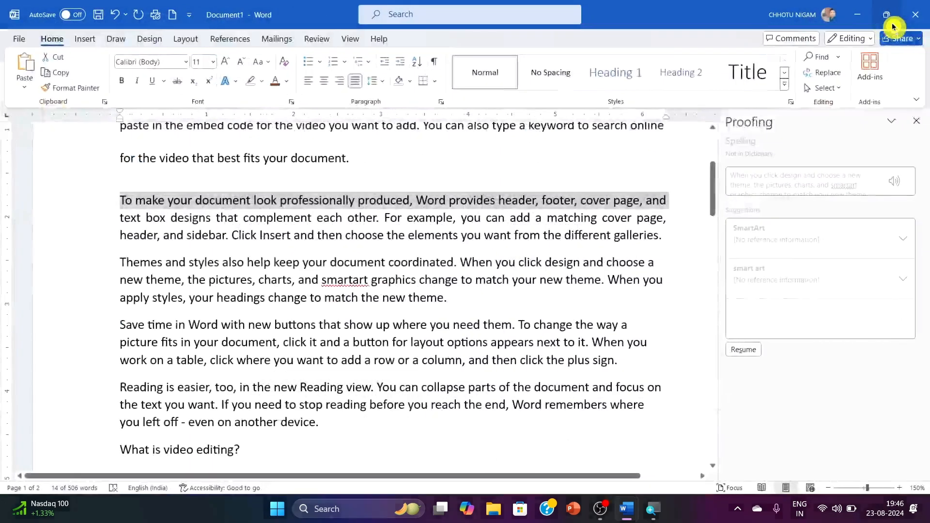
{"action": "left_click", "coordinate": [114, 202]}
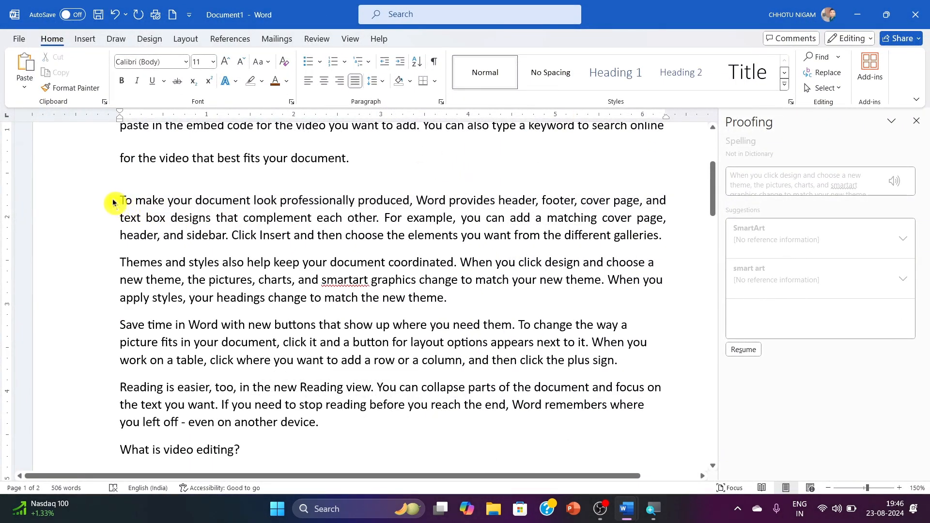
Shade the first "To make your document" and "Themes and styles" paragraphs with a light gold theme color.
{"action": "left_click", "coordinate": [113, 202]}
{"action": "key", "text": "shift+Down"}
{"action": "key", "text": "shift+Down"}
{"action": "key", "text": "shift+Down"}
{"action": "key", "text": "shift+Down"}
{"action": "key", "text": "shift+Down"}
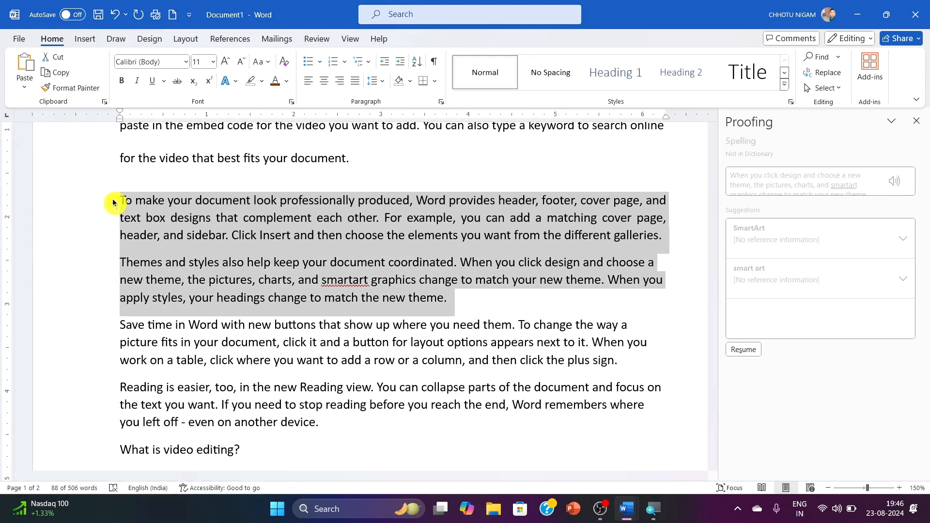
{"action": "left_click", "coordinate": [411, 82]}
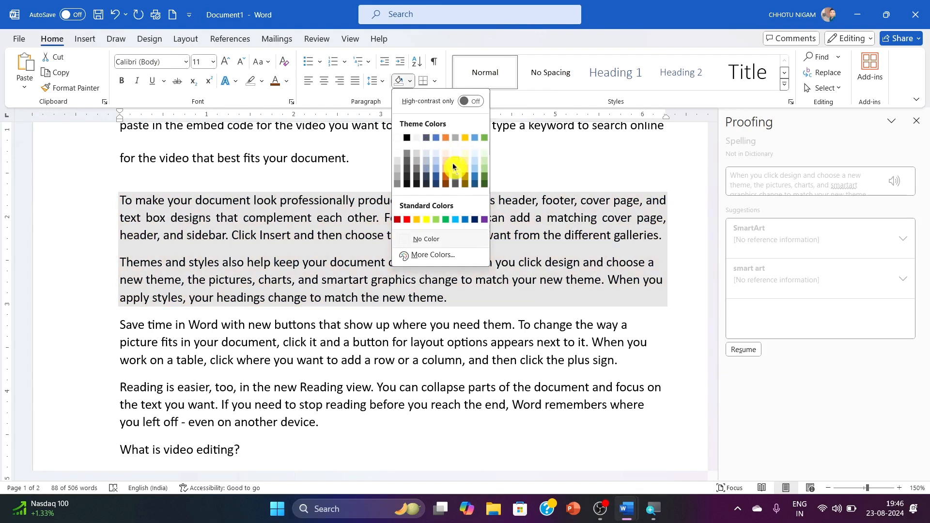
{"action": "left_click", "coordinate": [468, 171]}
{"action": "left_click", "coordinate": [483, 184]}
{"action": "scroll", "coordinate": [483, 184], "scroll_direction": "down", "scroll_amount": 1}
Preview the border options on the two gold-shaded paragraphs without applying any.
{"action": "left_click", "coordinate": [435, 82]}
{"action": "left_click", "coordinate": [435, 84]}
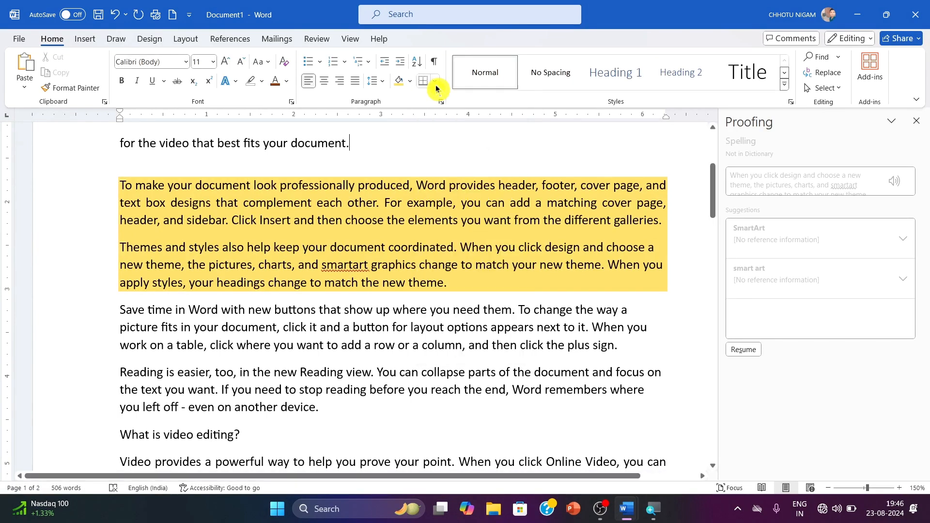
{"action": "left_click", "coordinate": [119, 187]}
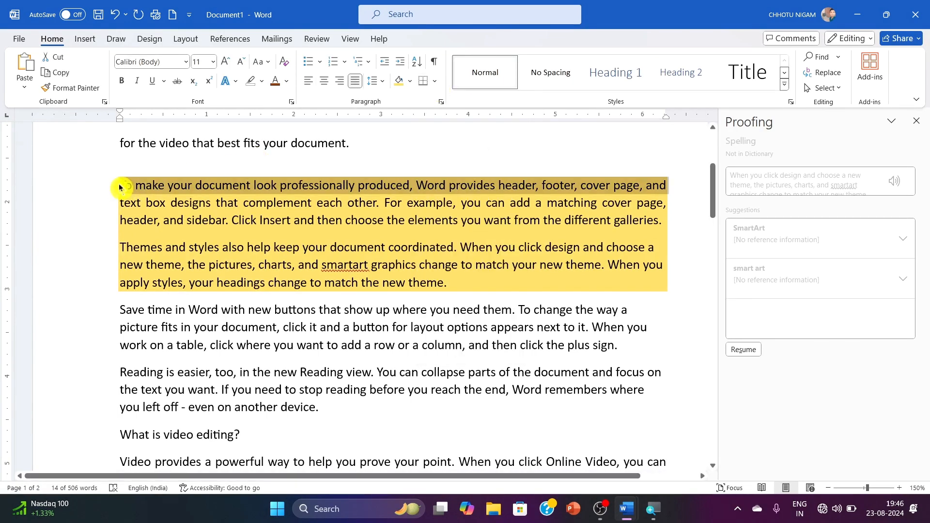
{"action": "key", "text": "shift+Down"}
{"action": "key", "text": "shift+Down"}
{"action": "key", "text": "shift+Down"}
{"action": "key", "text": "shift+Down"}
{"action": "key", "text": "shift+Down"}
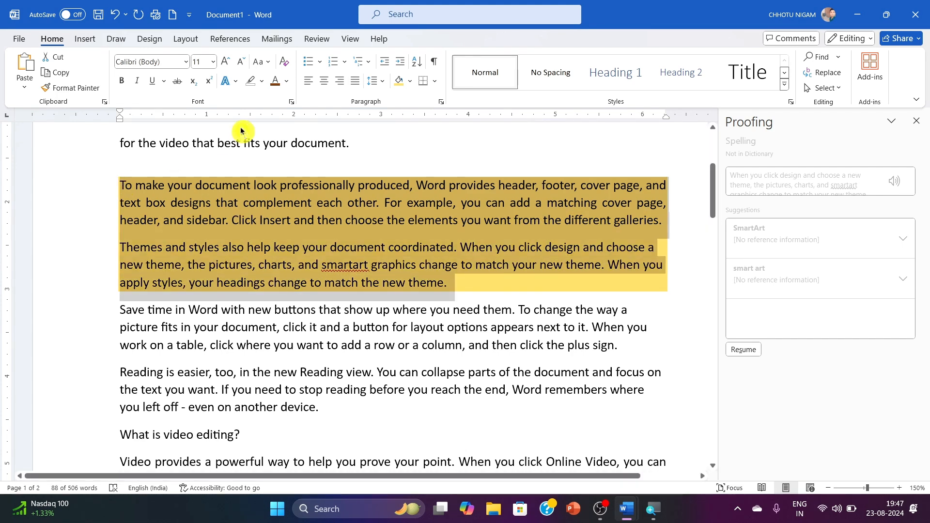
{"action": "left_click", "coordinate": [435, 81]}
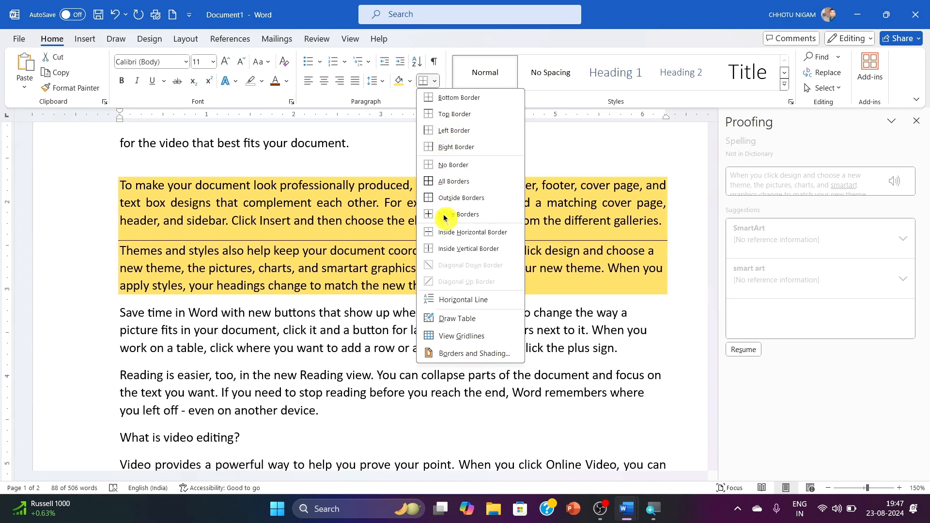
{"action": "left_click", "coordinate": [571, 290]}
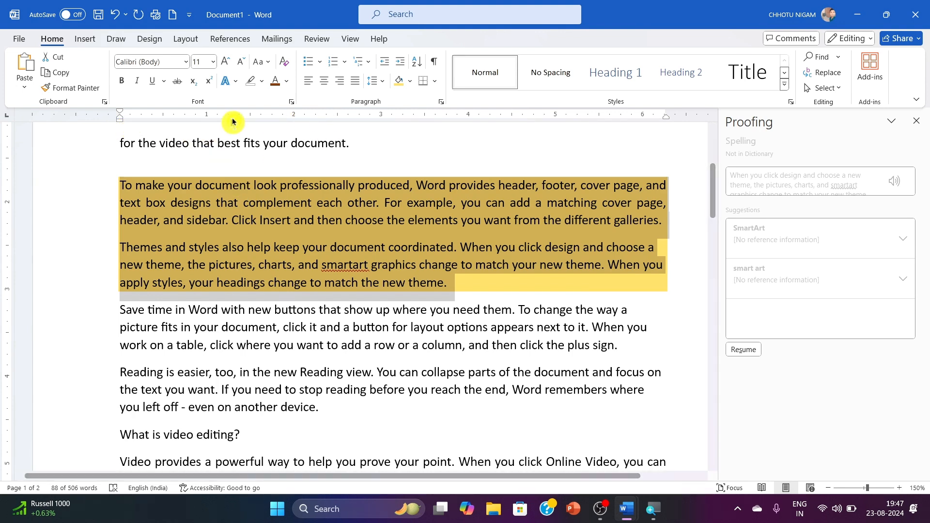
Increase the left indent of both gold-shaded paragraphs to 2 inches.
{"action": "left_click", "coordinate": [403, 61]}
{"action": "left_click", "coordinate": [402, 62]}
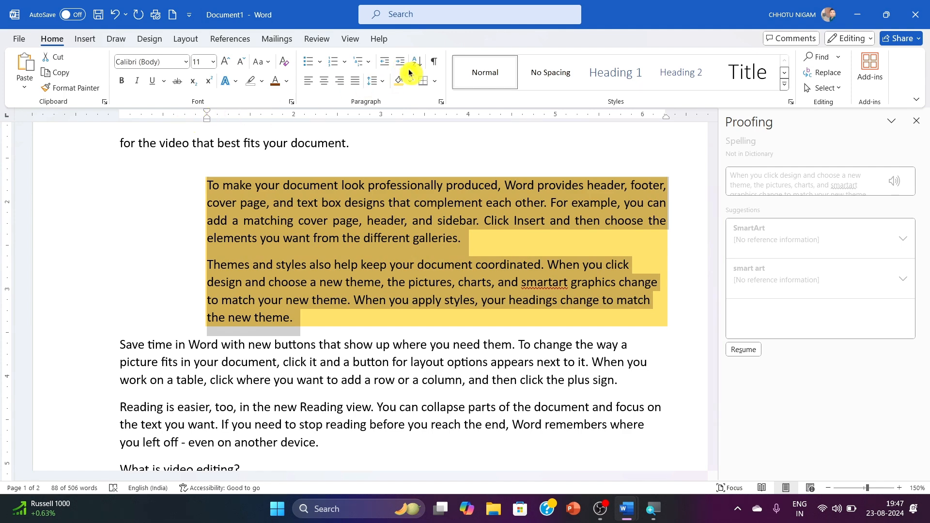
{"action": "left_click", "coordinate": [401, 66]}
{"action": "left_click", "coordinate": [401, 66]}
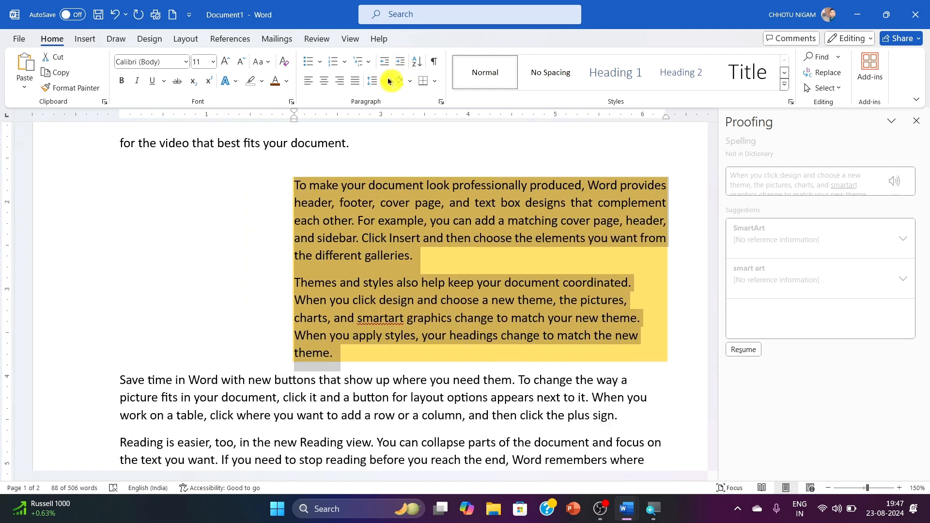
Remove the left indent of the gold-shaded "To make your document" paragraph and increase it back to 2 inches.
{"action": "left_click", "coordinate": [465, 193]}
{"action": "scroll", "coordinate": [464, 193], "scroll_direction": "up", "scroll_amount": 2}
{"action": "scroll", "coordinate": [464, 193], "scroll_direction": "down", "scroll_amount": 4}
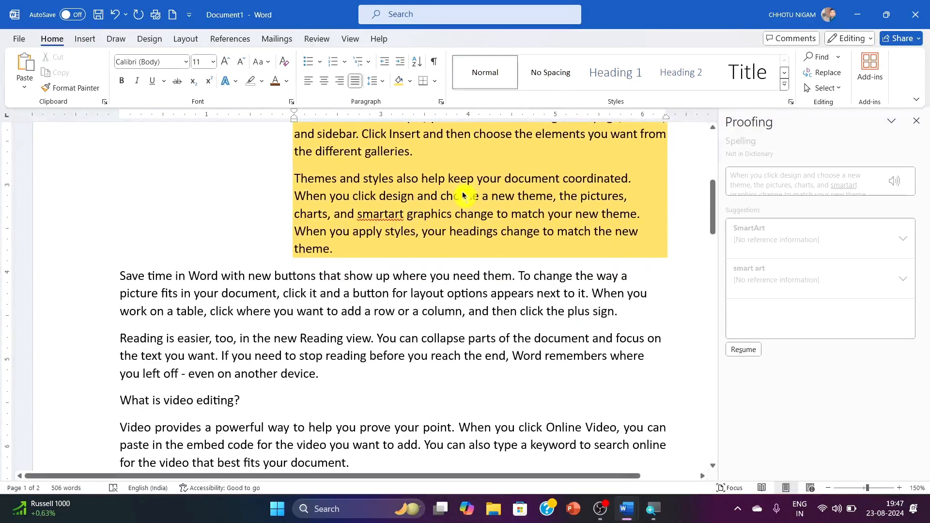
{"action": "scroll", "coordinate": [463, 195], "scroll_direction": "up", "scroll_amount": 2}
{"action": "scroll", "coordinate": [452, 215], "scroll_direction": "down", "scroll_amount": 2}
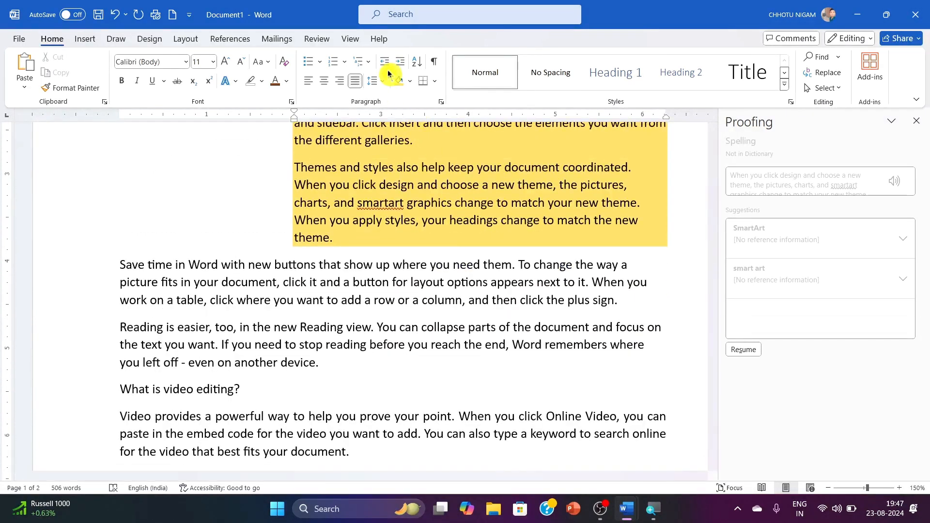
{"action": "scroll", "coordinate": [289, 228], "scroll_direction": "up", "scroll_amount": 5}
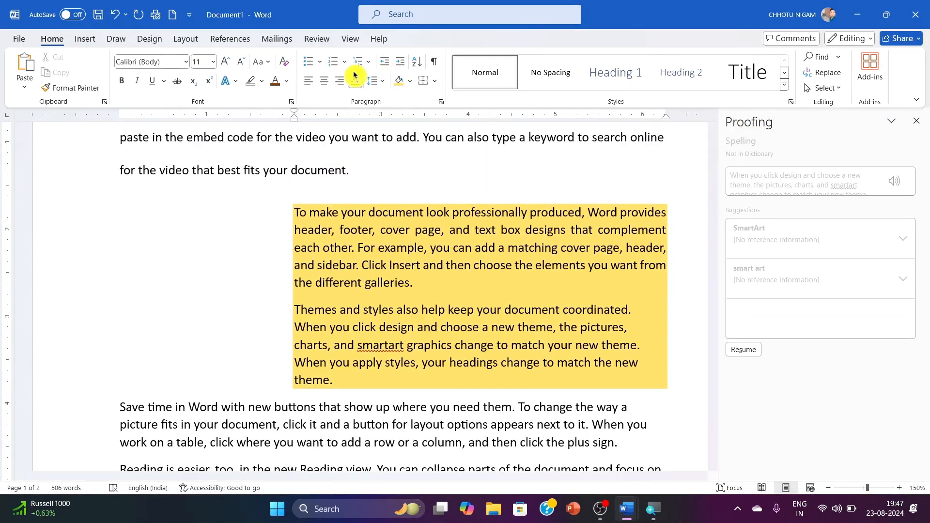
{"action": "left_click", "coordinate": [384, 61]}
{"action": "left_click", "coordinate": [384, 61]}
{"action": "left_click", "coordinate": [384, 62]}
{"action": "left_click", "coordinate": [386, 61]}
{"action": "left_click", "coordinate": [395, 62]}
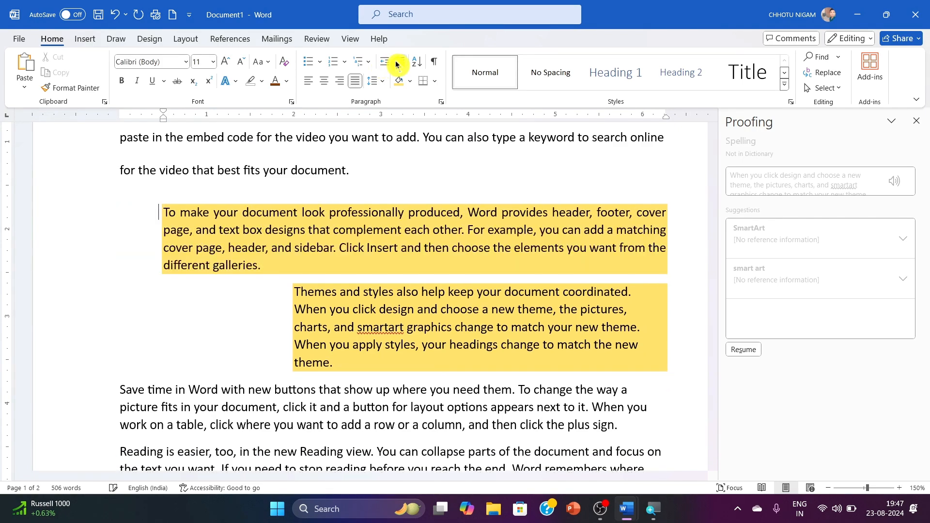
{"action": "left_click", "coordinate": [396, 62]}
{"action": "left_click", "coordinate": [396, 62]}
{"action": "left_click", "coordinate": [396, 62]}
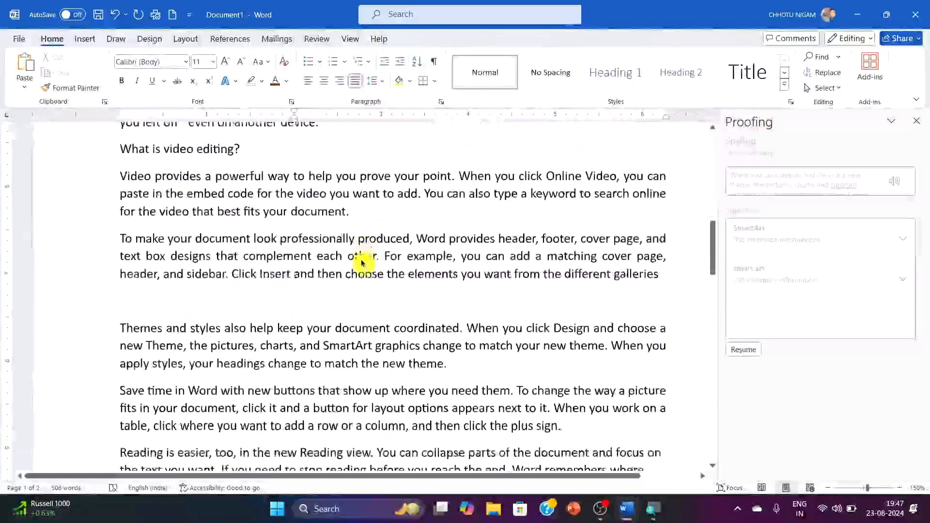
Enter the numbers 1 to 10 on separate lines below the right-aligned word "Right".
{"action": "scroll", "coordinate": [363, 261], "scroll_direction": "down", "scroll_amount": 12}
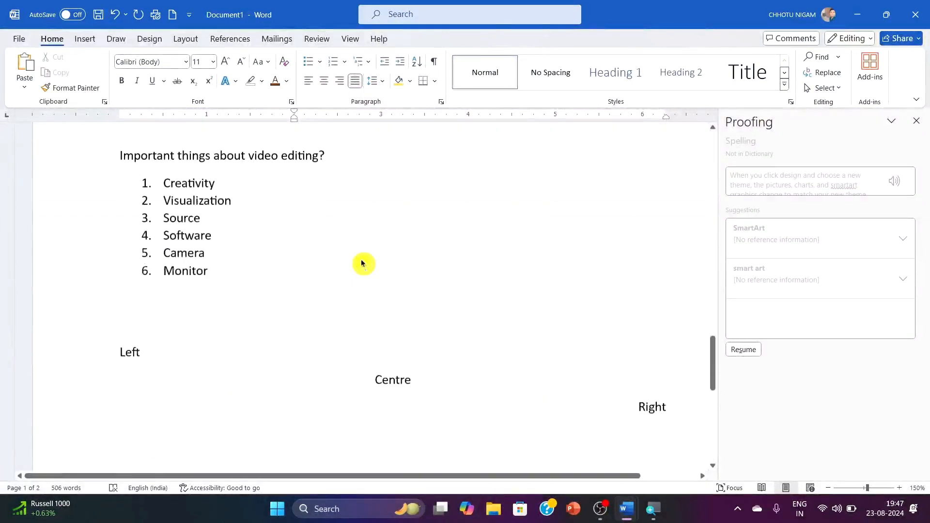
{"action": "left_click", "coordinate": [130, 212]}
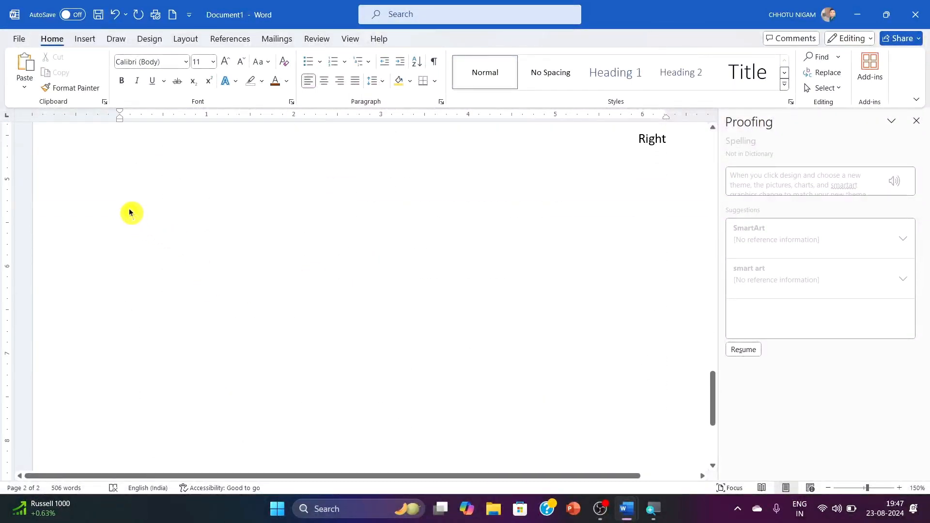
{"action": "type", "text": "10"}
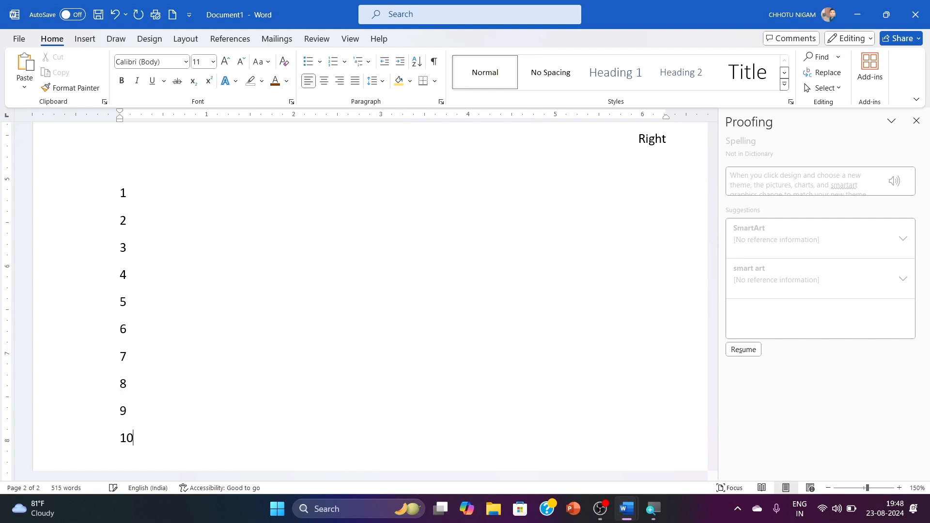
Sort the list of numbers 1 to 10 by paragraphs as Number in descending order.
{"action": "left_click_drag", "start_coordinate": [138, 440], "coordinate": [88, 197]}
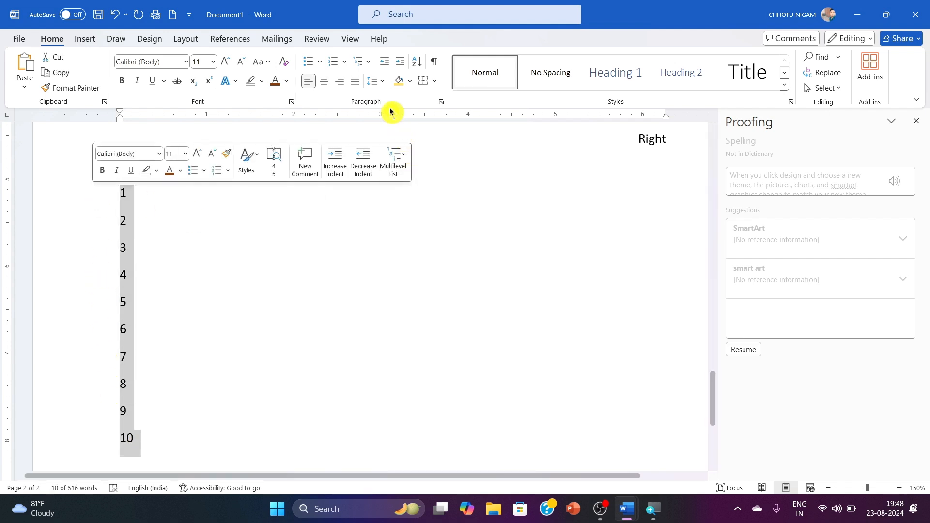
{"action": "left_click", "coordinate": [416, 61]}
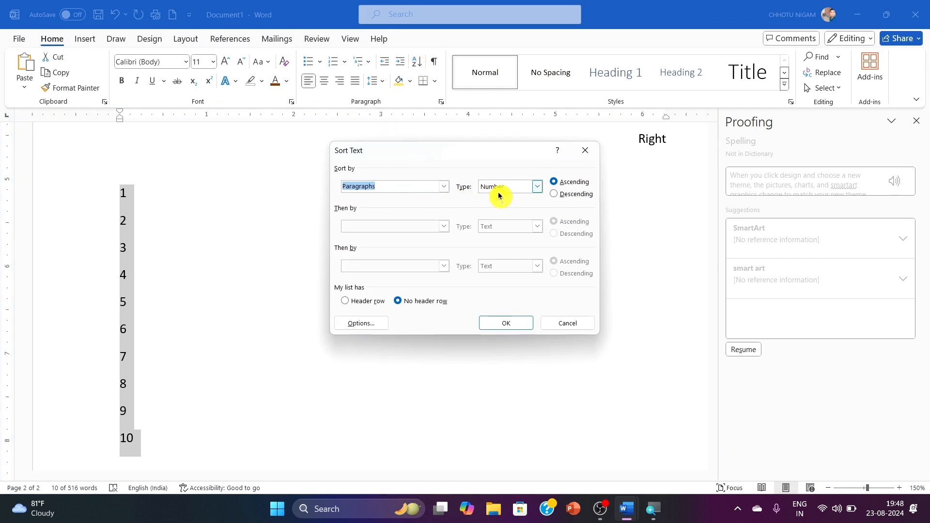
{"action": "left_click", "coordinate": [564, 194]}
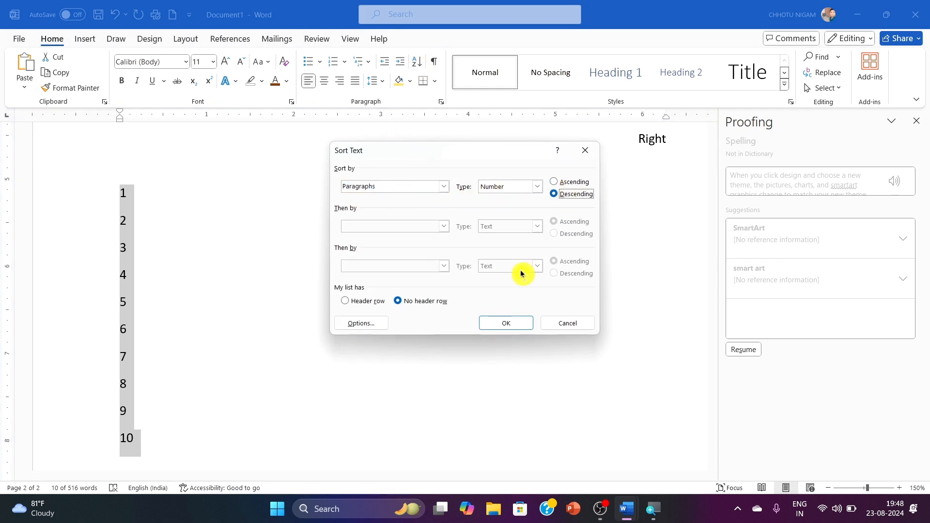
{"action": "left_click", "coordinate": [501, 323]}
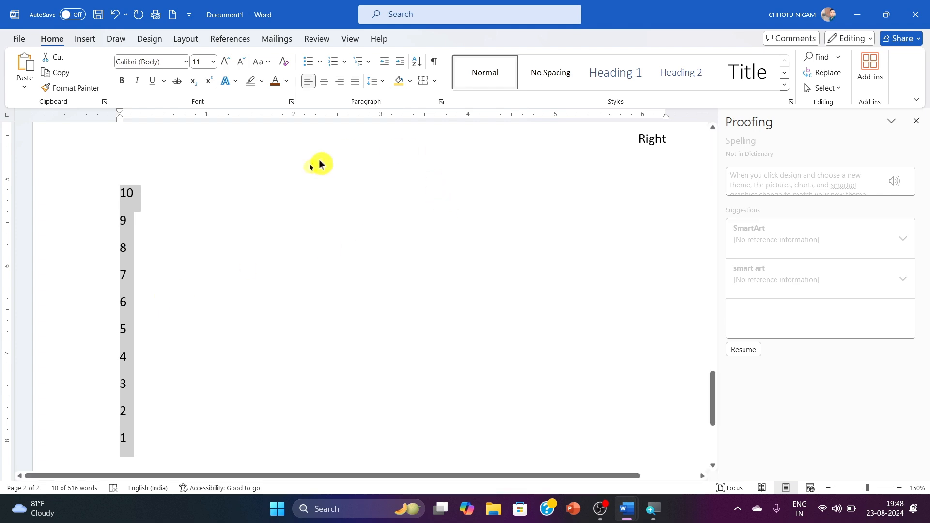
{"action": "key", "text": "super+d"}
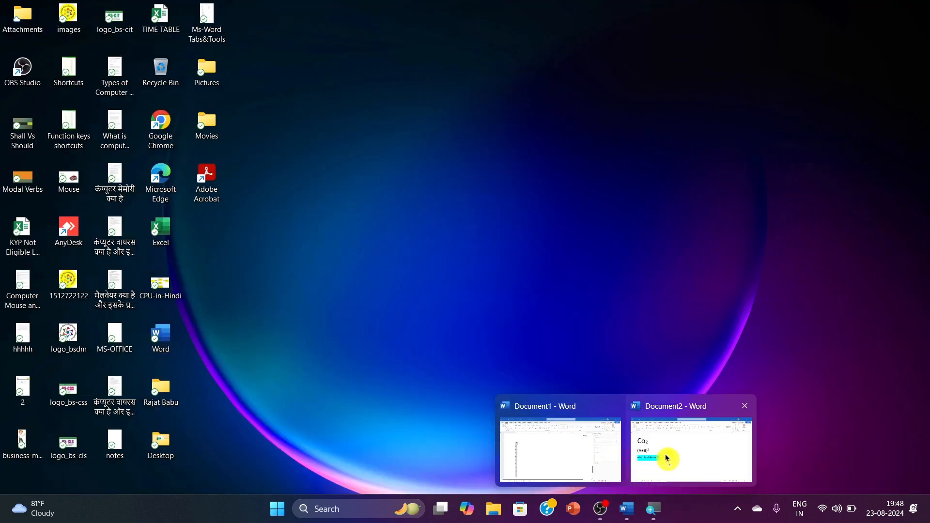
{"action": "left_click", "coordinate": [598, 444]}
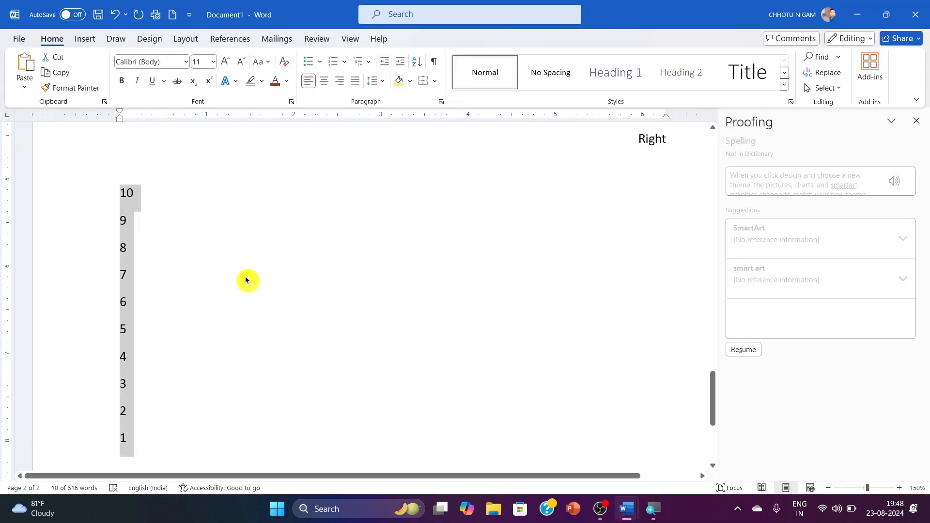
{"action": "left_click", "coordinate": [301, 207]}
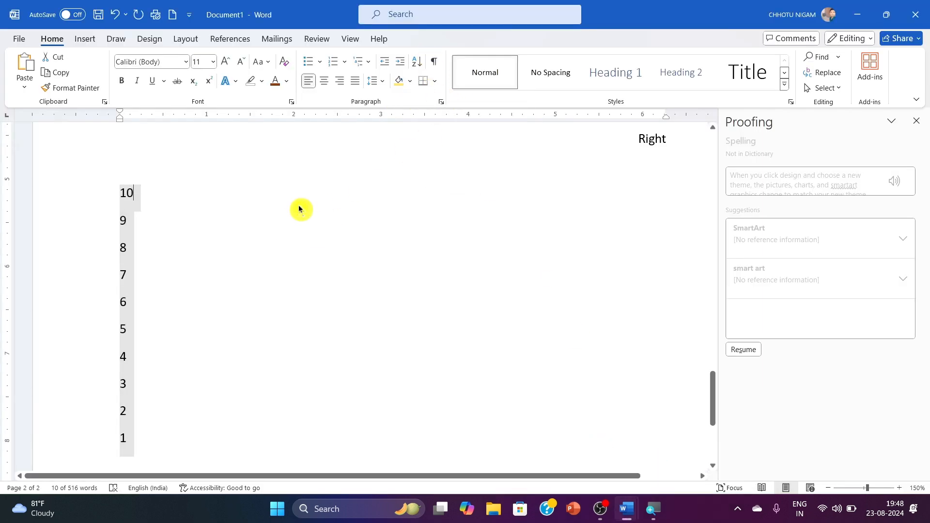
Show the paragraph marks and other hidden formatting symbols, look through the document, and hide them again.
{"action": "left_click", "coordinate": [432, 61]}
{"action": "scroll", "coordinate": [279, 220], "scroll_direction": "down", "scroll_amount": 4}
{"action": "scroll", "coordinate": [277, 221], "scroll_direction": "up", "scroll_amount": 2}
{"action": "scroll", "coordinate": [277, 221], "scroll_direction": "up", "scroll_amount": 10}
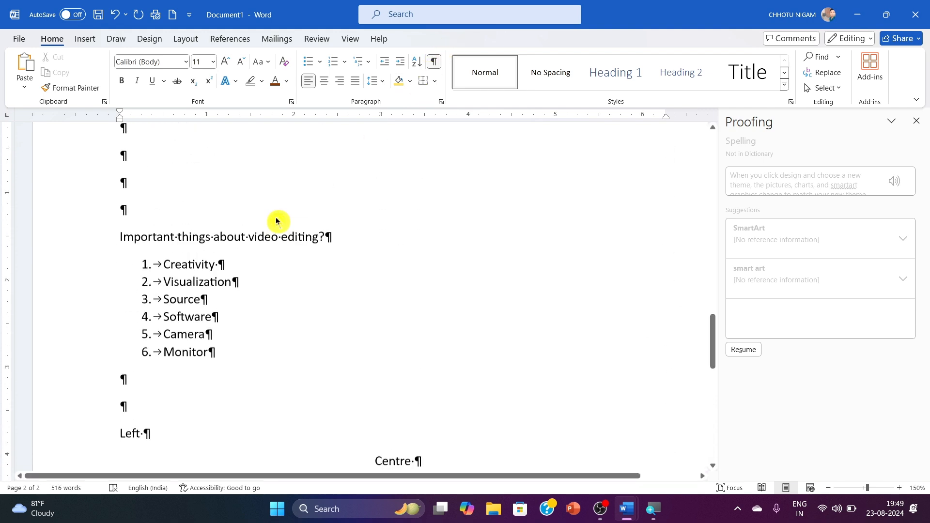
{"action": "scroll", "coordinate": [277, 222], "scroll_direction": "up", "scroll_amount": 8}
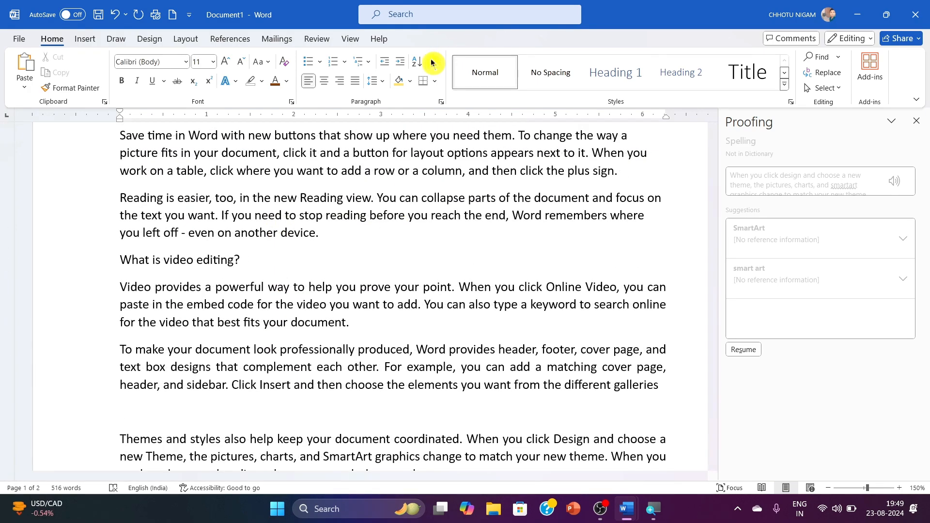
Preview styles such as Heading 1, Heading 2 and Intense Quote on the first "What is video editing?" heading without applying any.
{"action": "scroll", "coordinate": [276, 239], "scroll_direction": "down", "scroll_amount": 6}
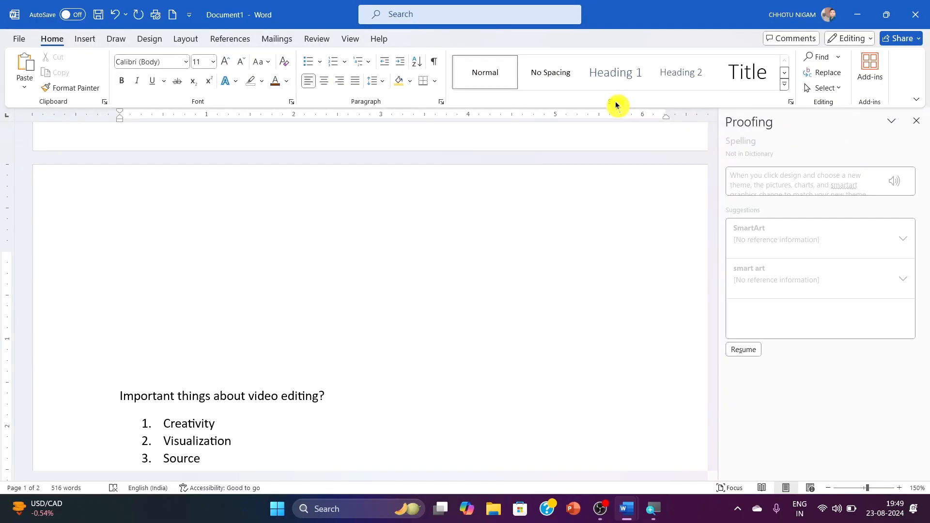
{"action": "scroll", "coordinate": [357, 222], "scroll_direction": "up", "scroll_amount": 10}
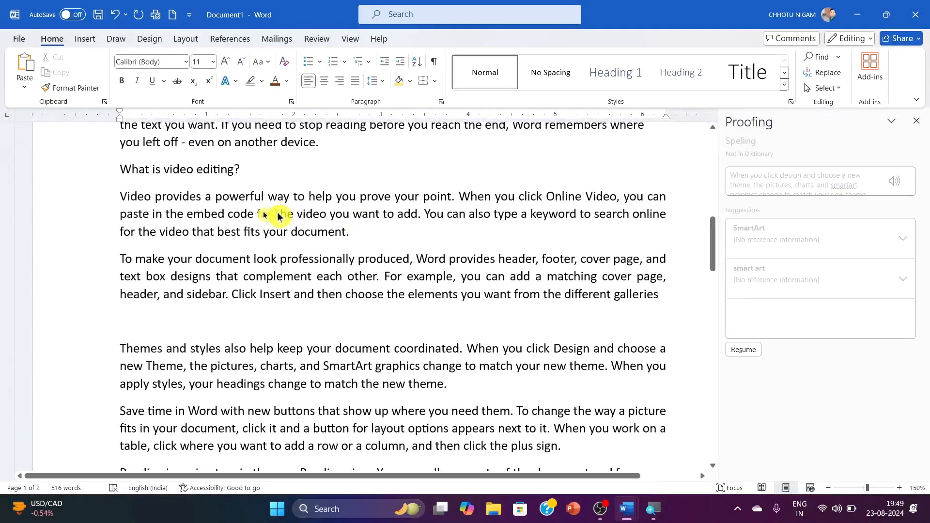
{"action": "left_click", "coordinate": [122, 197]}
{"action": "scroll", "coordinate": [122, 197], "scroll_direction": "up", "scroll_amount": 10}
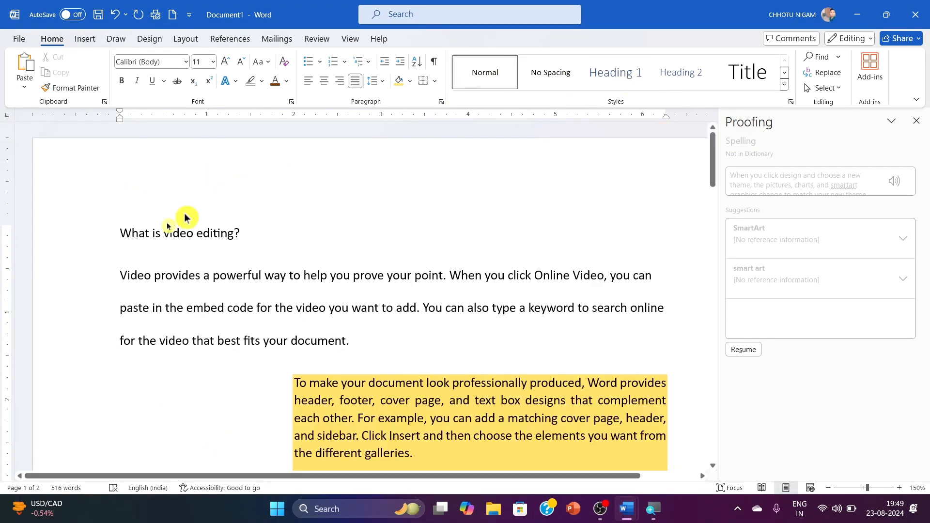
{"action": "left_click", "coordinate": [69, 245]}
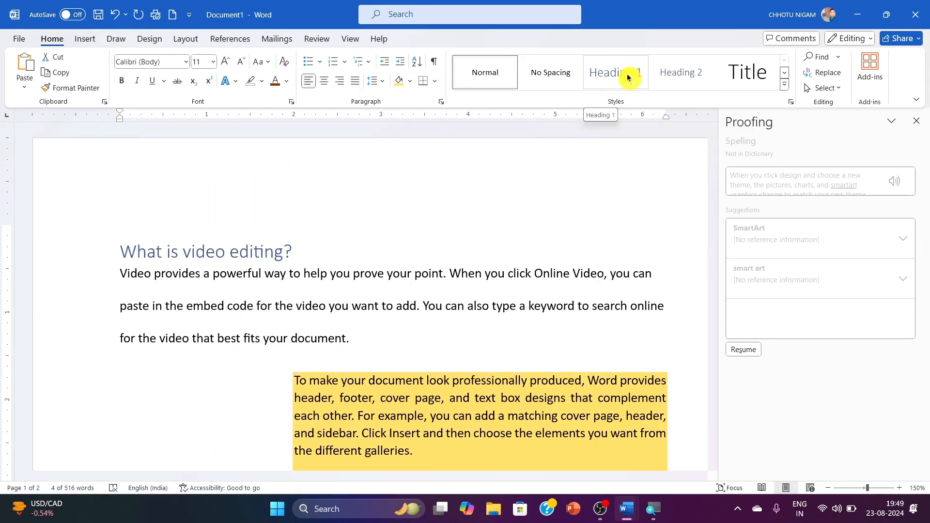
{"action": "left_click", "coordinate": [712, 74]}
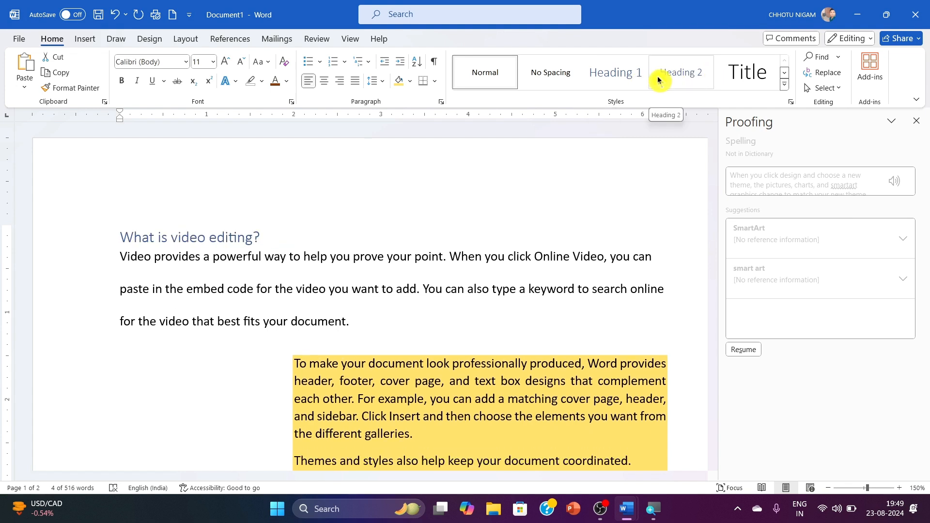
{"action": "left_click", "coordinate": [784, 84]}
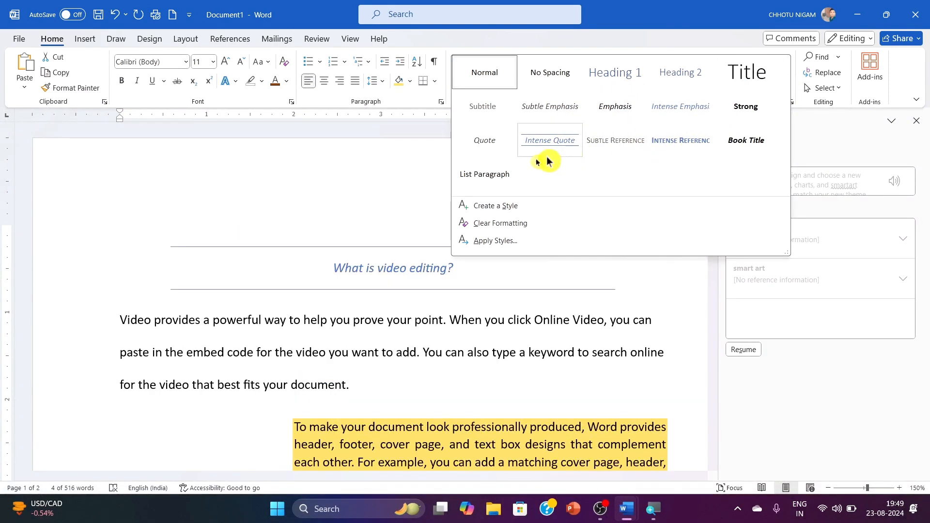
{"action": "left_click", "coordinate": [301, 209]}
{"action": "left_click", "coordinate": [279, 212]}
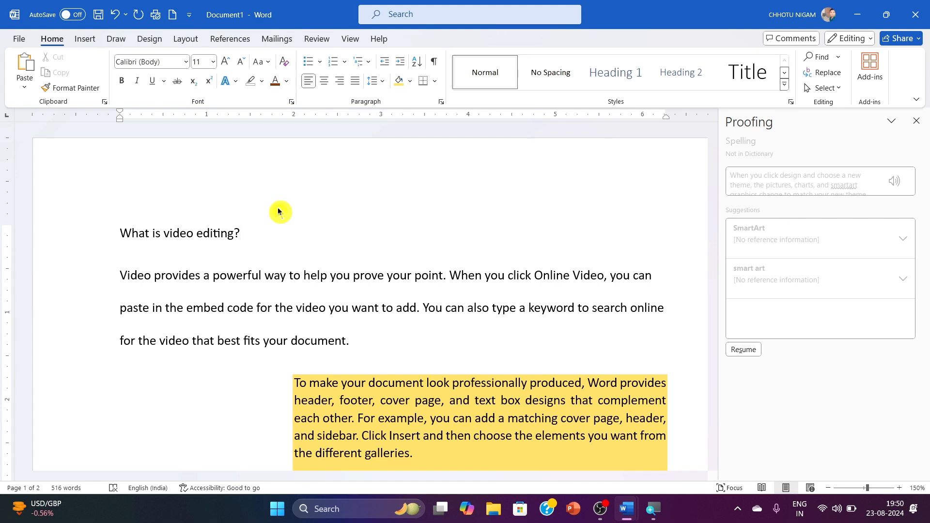
{"action": "left_click", "coordinate": [783, 86]}
{"action": "left_click", "coordinate": [389, 172]}
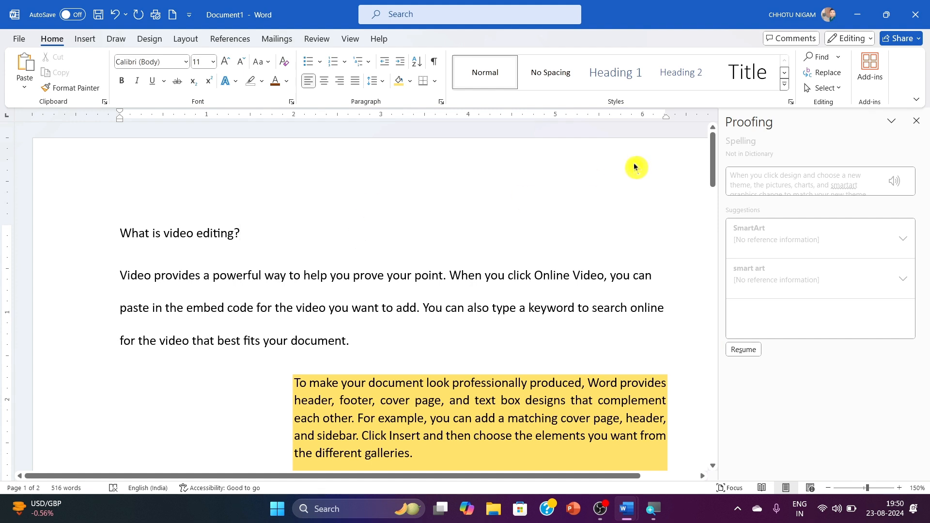
Format the first "What is video editing?" heading as bold Georgia, 12 pt, in the standard red color.
{"action": "left_click", "coordinate": [51, 242]}
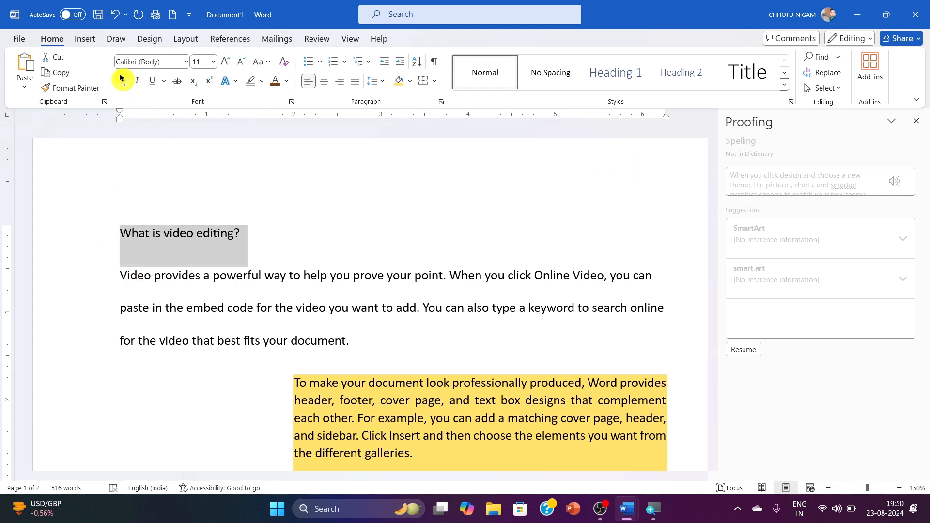
{"action": "left_click", "coordinate": [185, 62]}
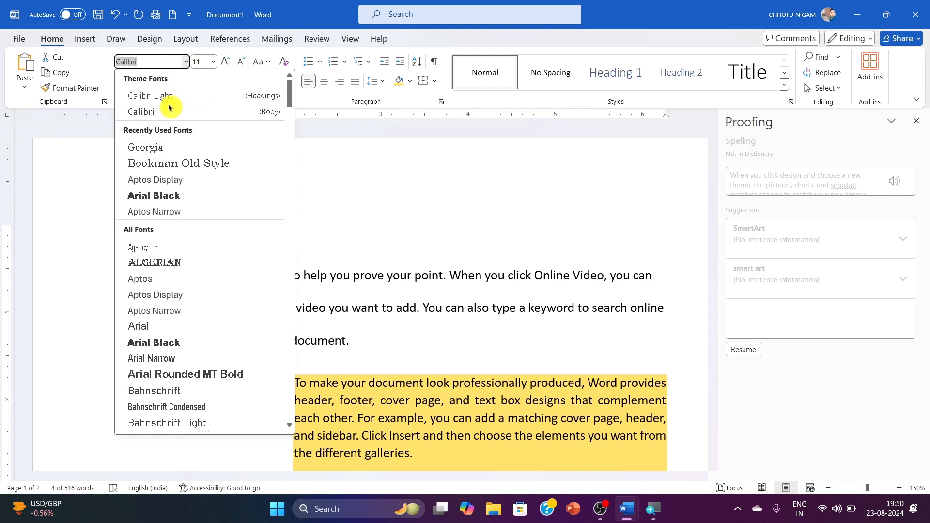
{"action": "left_click", "coordinate": [185, 147]}
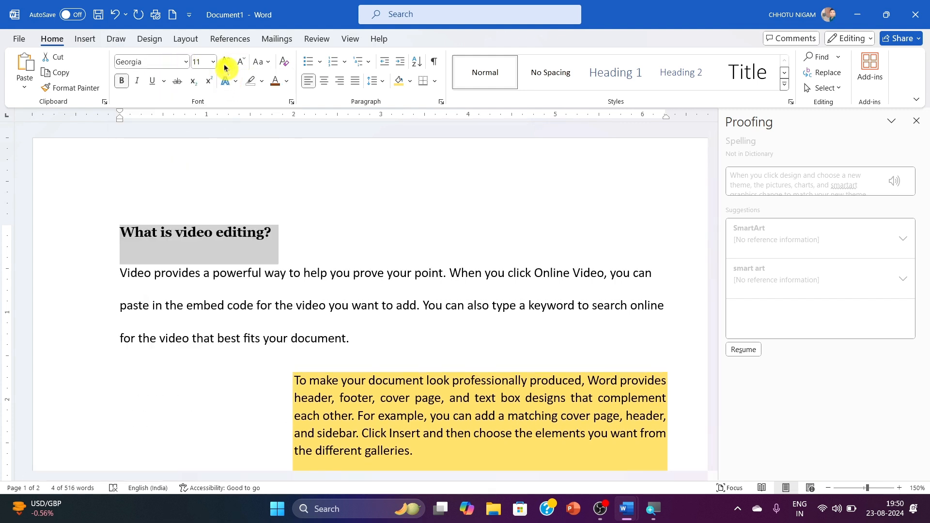
{"action": "left_click", "coordinate": [287, 81]}
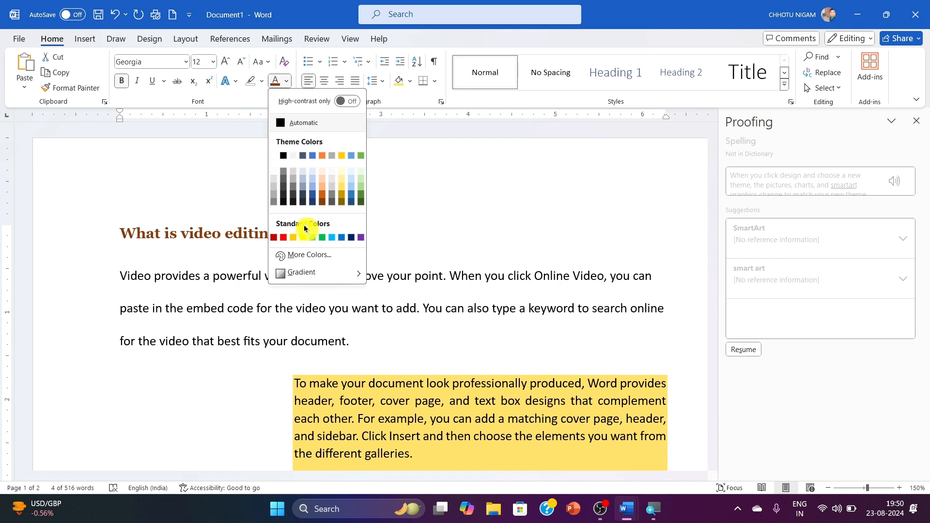
{"action": "left_click", "coordinate": [281, 238]}
{"action": "left_click", "coordinate": [311, 233]}
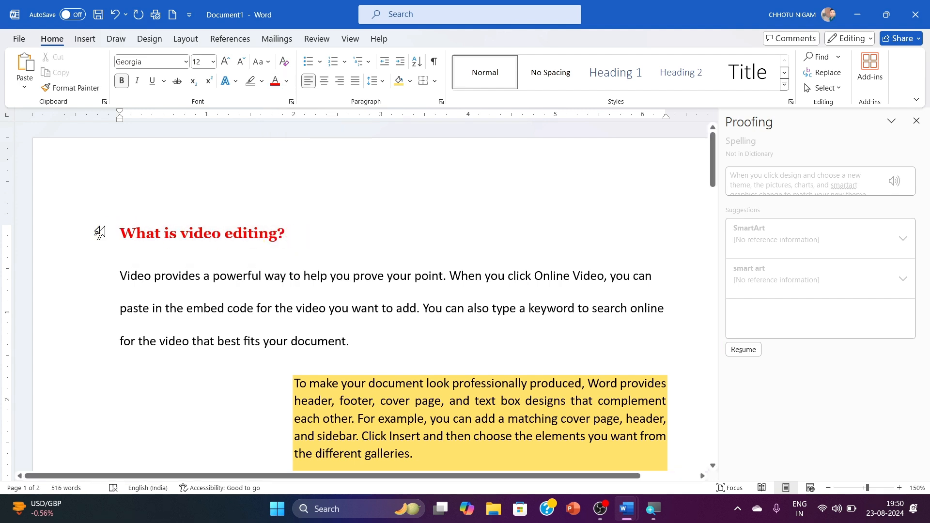
Create a new style named "My style" from the formatting of the first "What is video editing?" heading.
{"action": "left_click", "coordinate": [82, 236]}
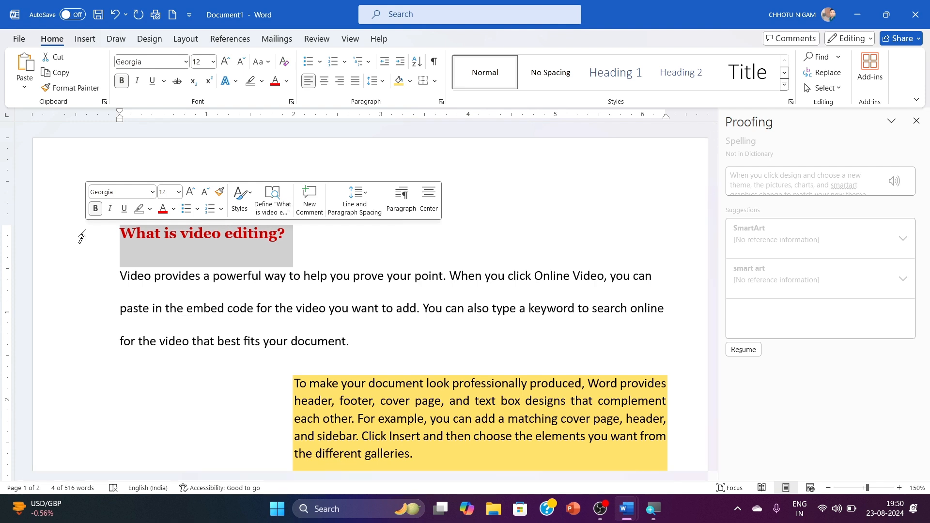
{"action": "left_click", "coordinate": [785, 88]}
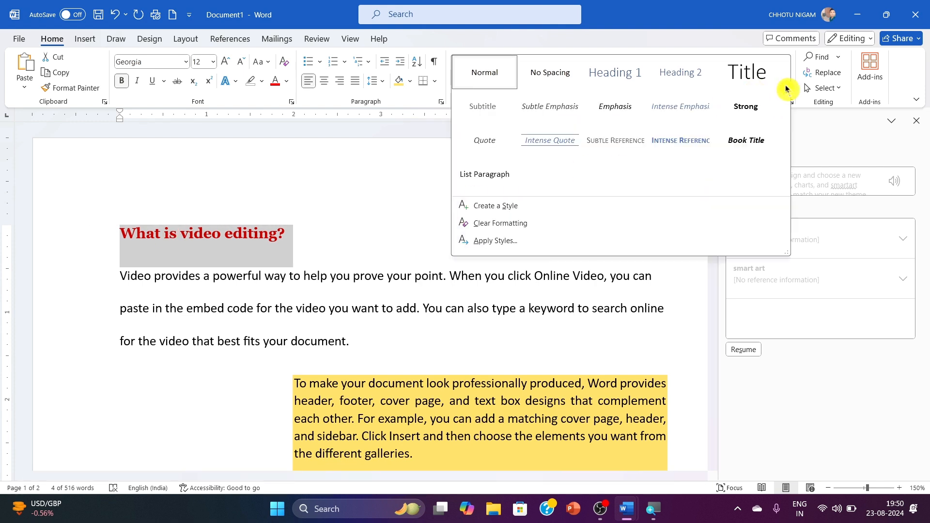
{"action": "left_click", "coordinate": [516, 207]}
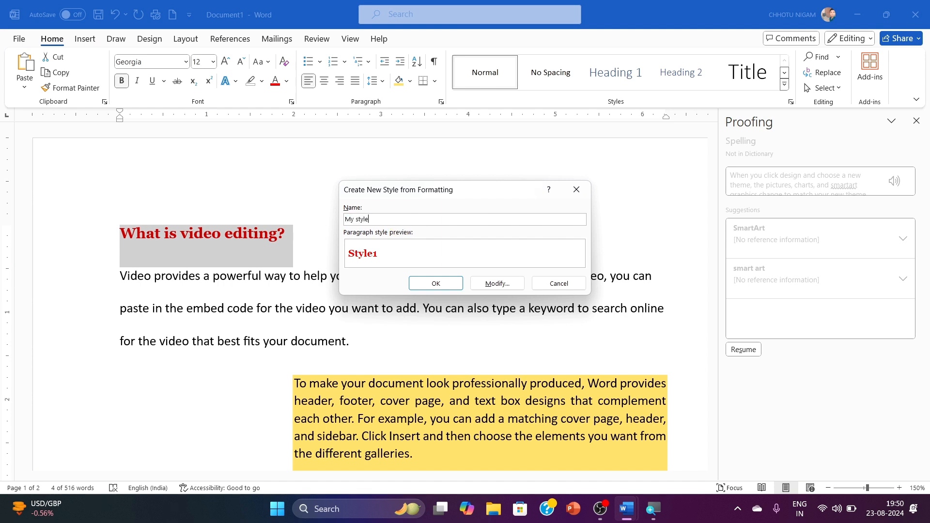
{"action": "left_click", "coordinate": [436, 284]}
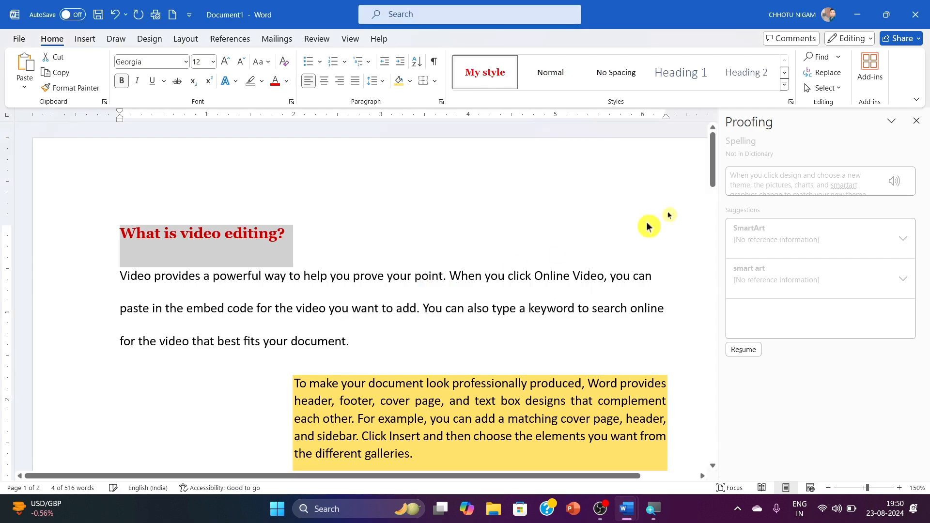
Apply My style to the "Important things about video editing?" heading above the numbered list.
{"action": "scroll", "coordinate": [456, 260], "scroll_direction": "down", "scroll_amount": 2}
{"action": "scroll", "coordinate": [456, 261], "scroll_direction": "down", "scroll_amount": 15}
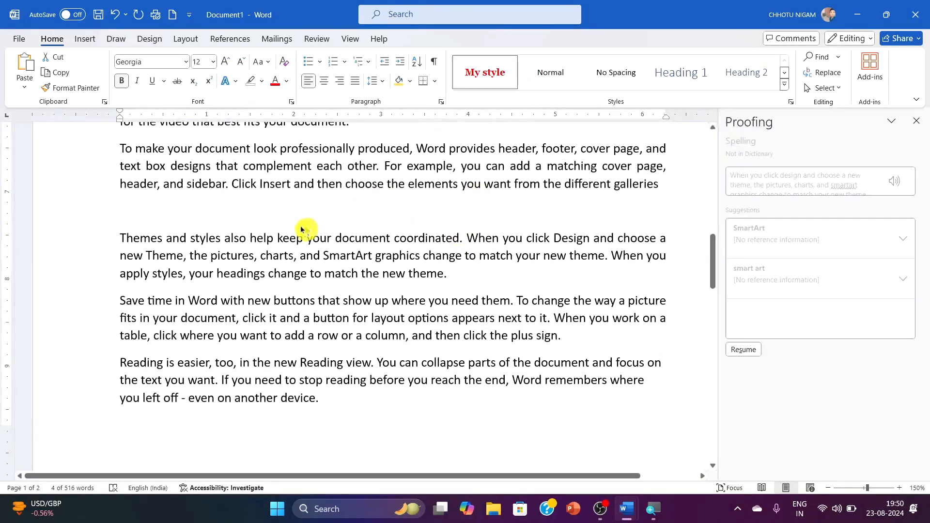
{"action": "left_click", "coordinate": [55, 327]}
{"action": "left_click", "coordinate": [499, 76]}
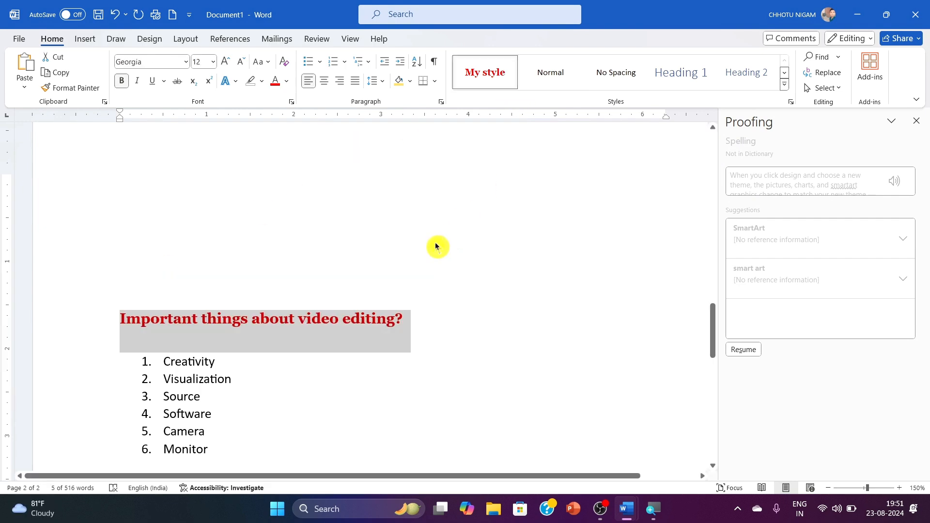
{"action": "left_click", "coordinate": [435, 246]}
{"action": "scroll", "coordinate": [435, 246], "scroll_direction": "up", "scroll_amount": 15}
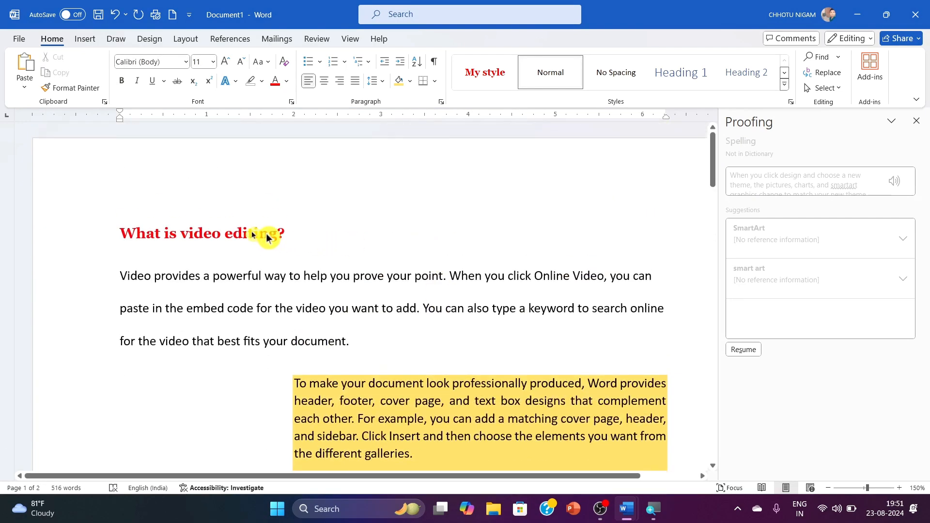
Select the whole document and clear all its formatting.
{"action": "left_click", "coordinate": [783, 86]}
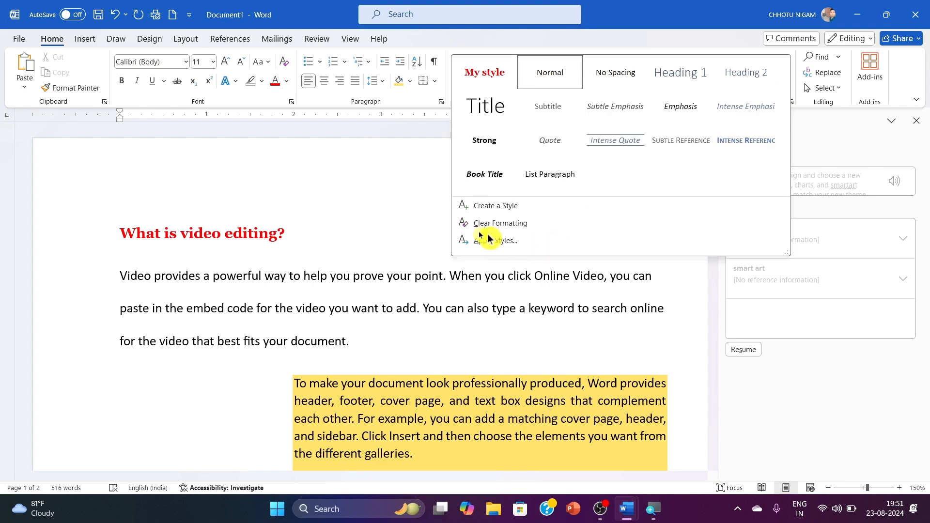
{"action": "left_click", "coordinate": [215, 289]}
{"action": "key", "text": "ctrl+a"}
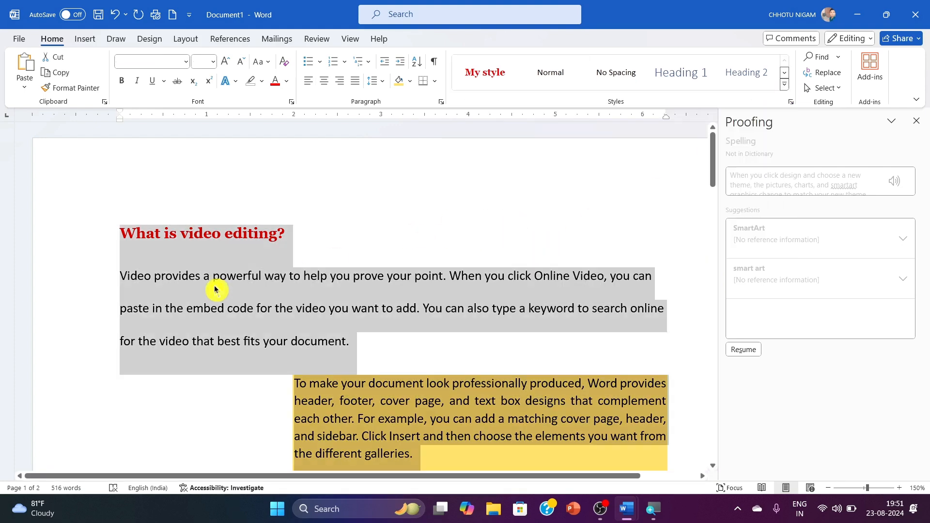
{"action": "left_click", "coordinate": [785, 87]}
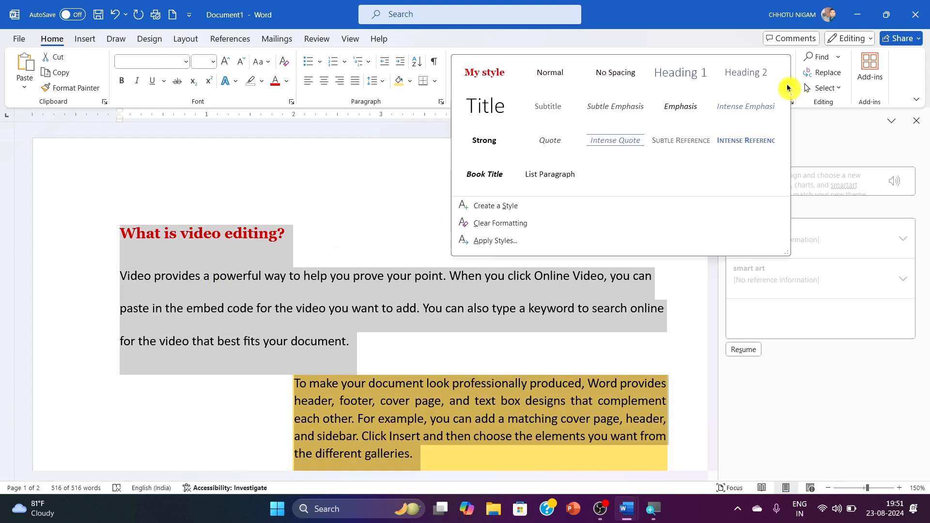
{"action": "left_click", "coordinate": [527, 221]}
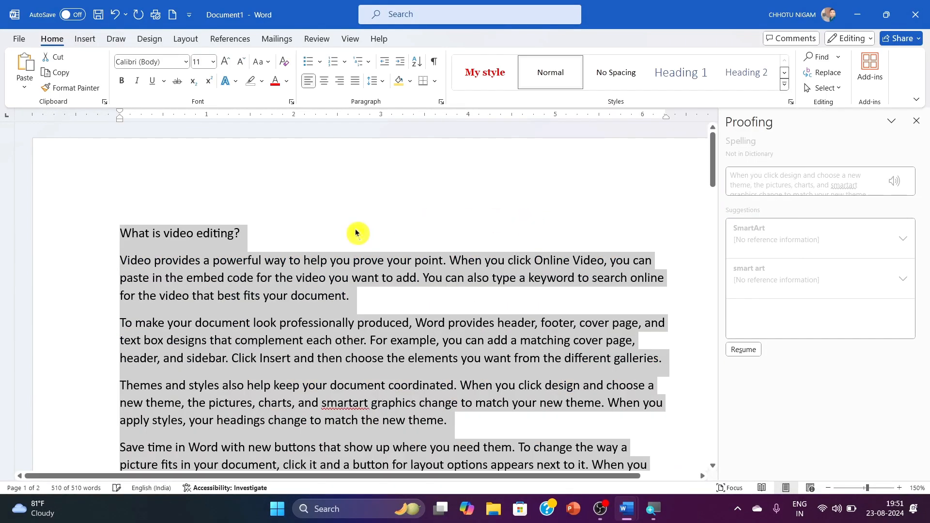
Remove My style from the style gallery and deselect the text.
{"action": "scroll", "coordinate": [355, 232], "scroll_direction": "down", "scroll_amount": 15}
{"action": "scroll", "coordinate": [355, 231], "scroll_direction": "up", "scroll_amount": 12}
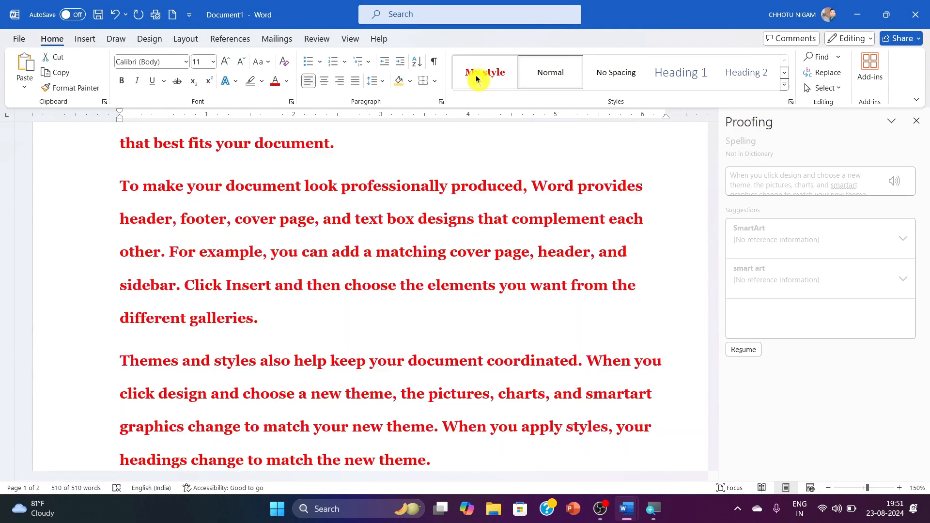
{"action": "right_click", "coordinate": [475, 75]}
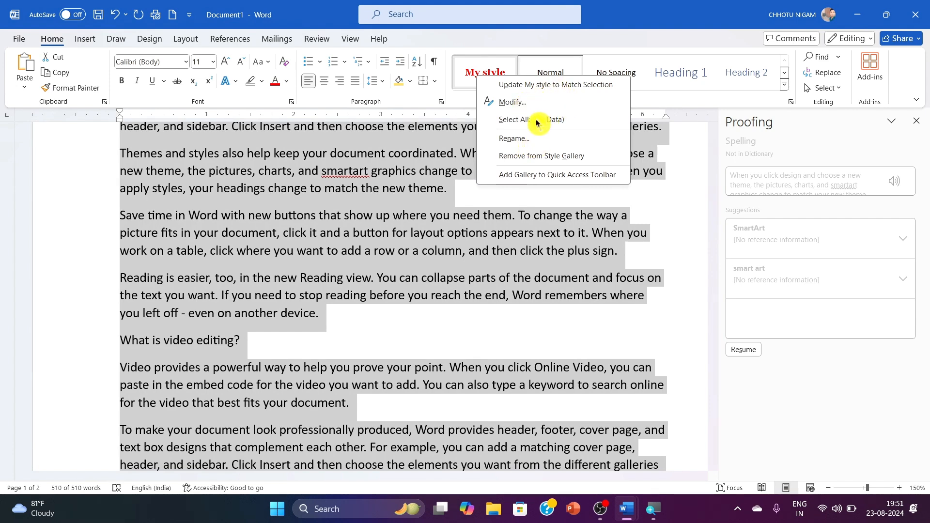
{"action": "left_click", "coordinate": [539, 155]}
{"action": "scroll", "coordinate": [538, 160], "scroll_direction": "up", "scroll_amount": 5}
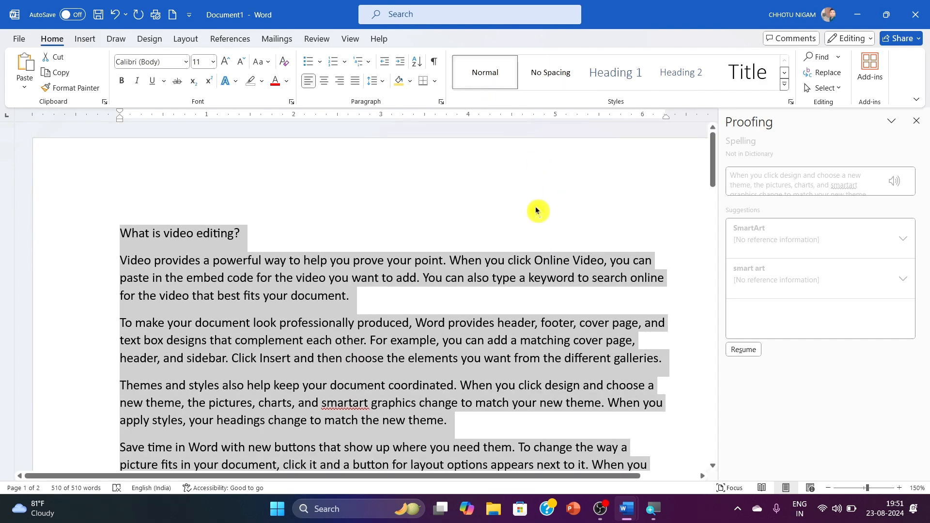
{"action": "left_click", "coordinate": [536, 210]}
Search the document for "video", look through the highlighted matches, and close the Proofing pane.
{"action": "scroll", "coordinate": [536, 211], "scroll_direction": "down", "scroll_amount": 3}
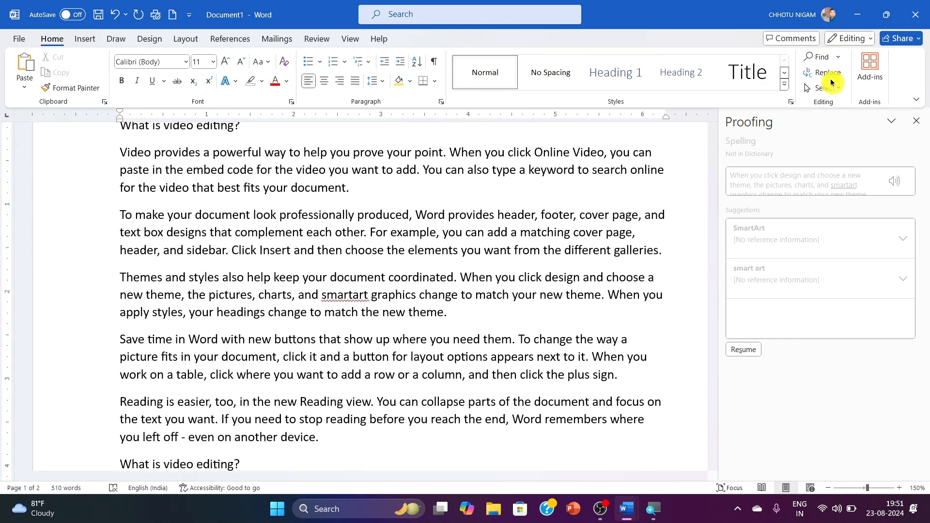
{"action": "scroll", "coordinate": [489, 257], "scroll_direction": "down", "scroll_amount": 10}
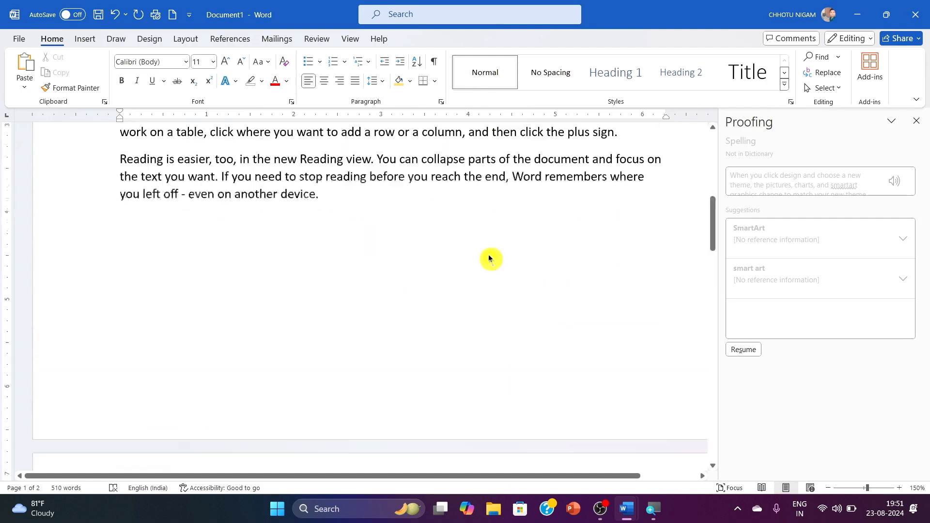
{"action": "scroll", "coordinate": [489, 258], "scroll_direction": "up", "scroll_amount": 12}
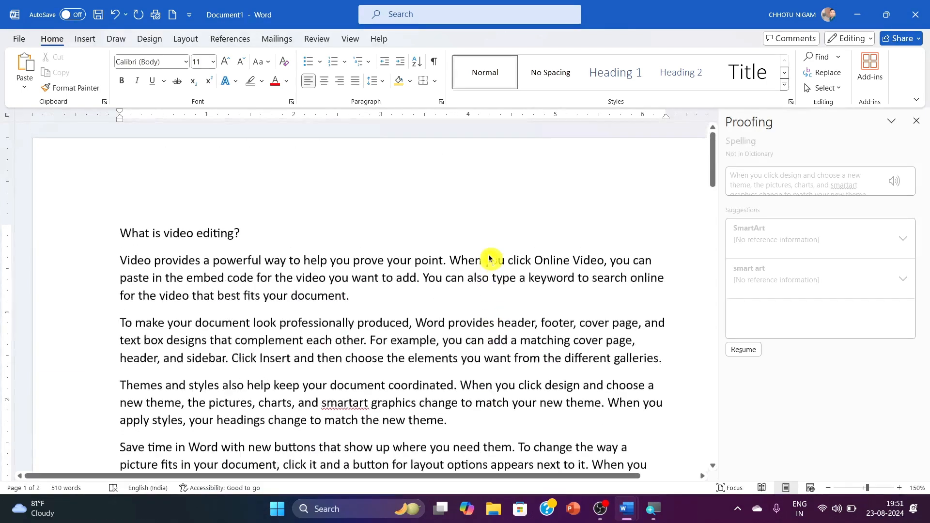
{"action": "left_click", "coordinate": [812, 60]}
{"action": "type", "text": "video"}
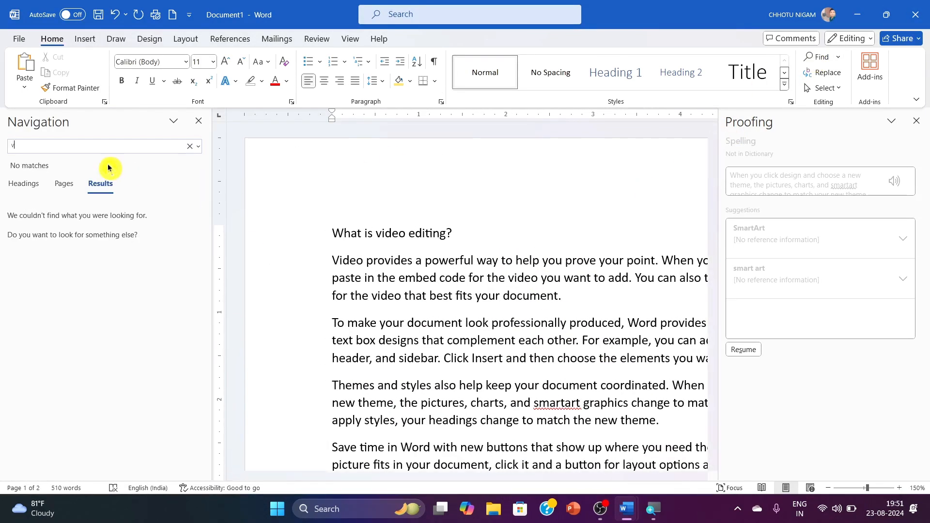
{"action": "left_click", "coordinate": [916, 121]}
{"action": "scroll", "coordinate": [419, 261], "scroll_direction": "down", "scroll_amount": 8}
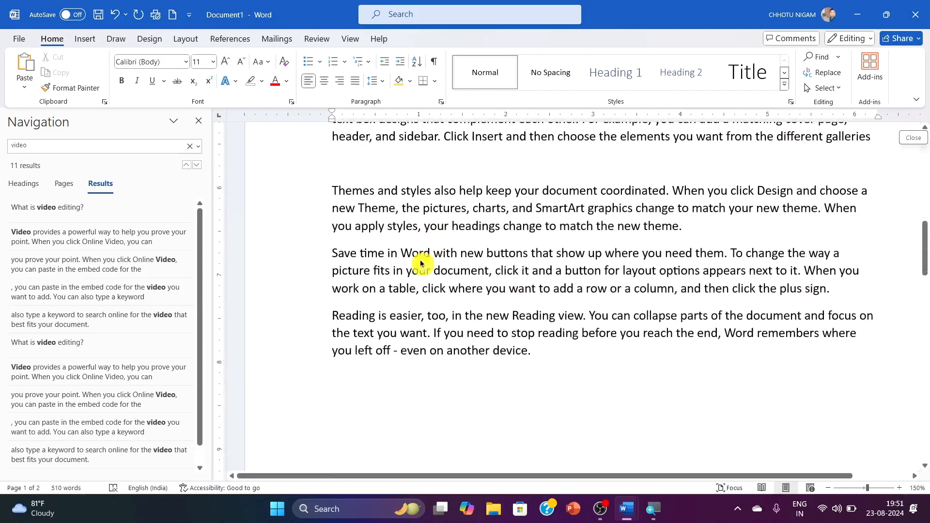
{"action": "scroll", "coordinate": [429, 257], "scroll_direction": "up", "scroll_amount": 9}
{"action": "left_click", "coordinate": [62, 146]}
{"action": "left_click", "coordinate": [833, 104]}
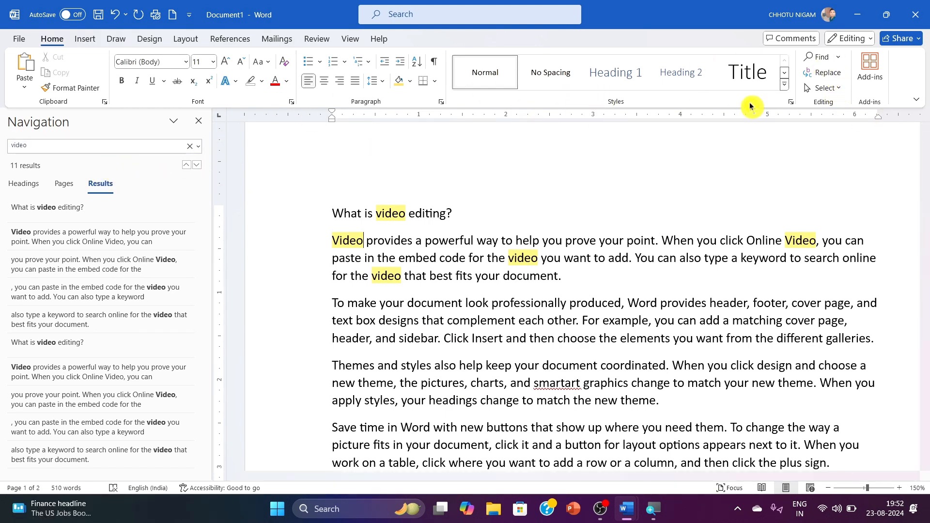
Replace "video" with "audio" at the start of the first body paragraph and before "you want to add", skipping "Online Video".
{"action": "left_click", "coordinate": [828, 80]}
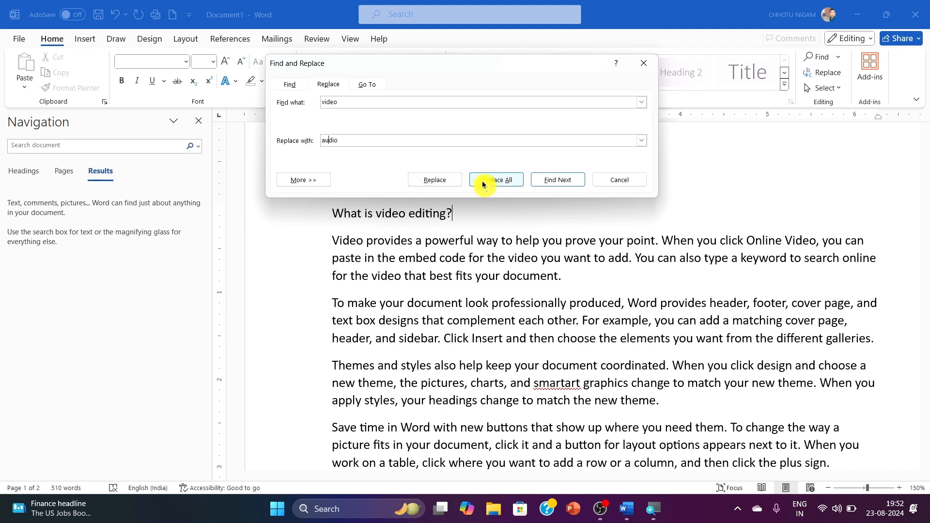
{"action": "left_click", "coordinate": [548, 187]}
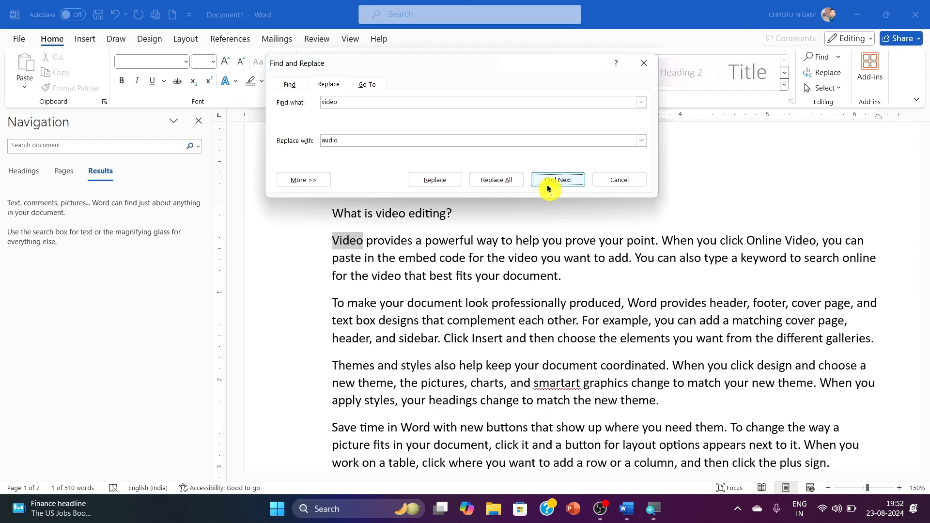
{"action": "left_click", "coordinate": [442, 184]}
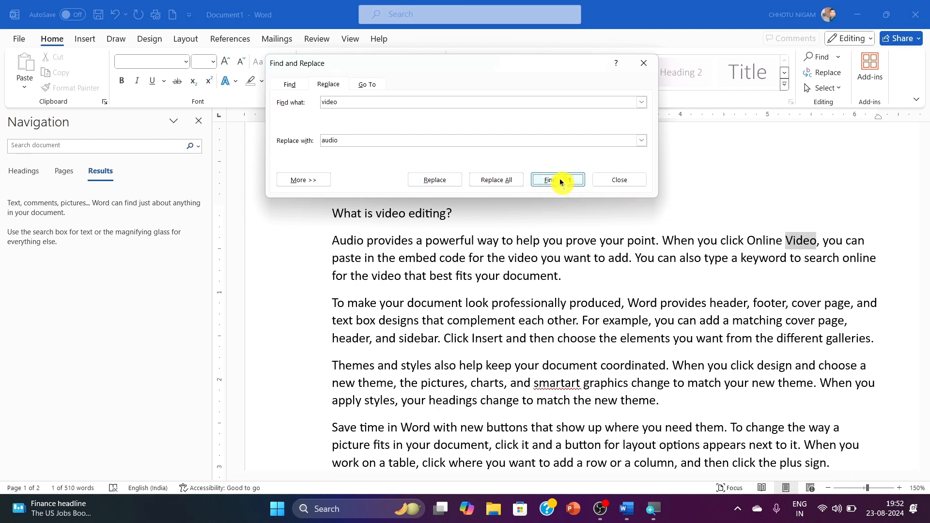
{"action": "left_click", "coordinate": [560, 182]}
{"action": "left_click", "coordinate": [443, 182]}
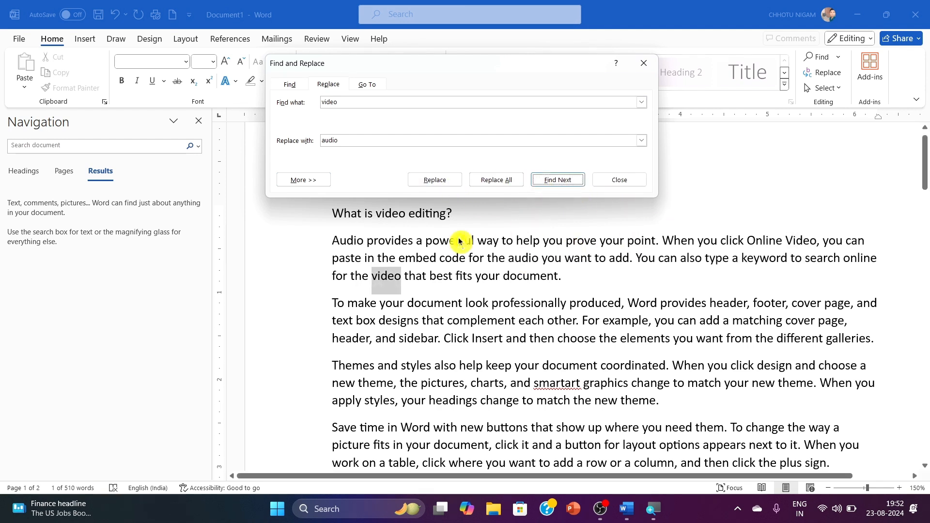
{"action": "left_click", "coordinate": [641, 184]}
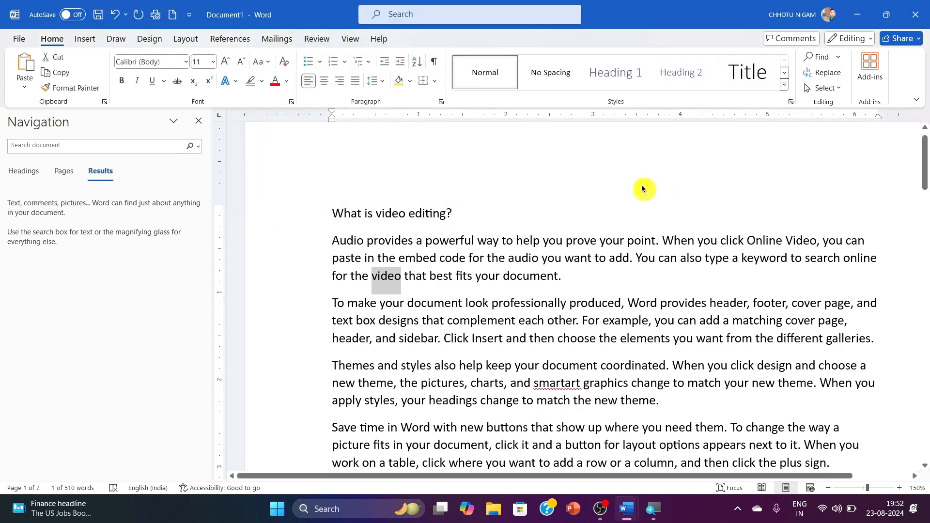
Select the entire document and turn on object selection mode.
{"action": "left_click", "coordinate": [844, 87]}
{"action": "left_click", "coordinate": [803, 100]}
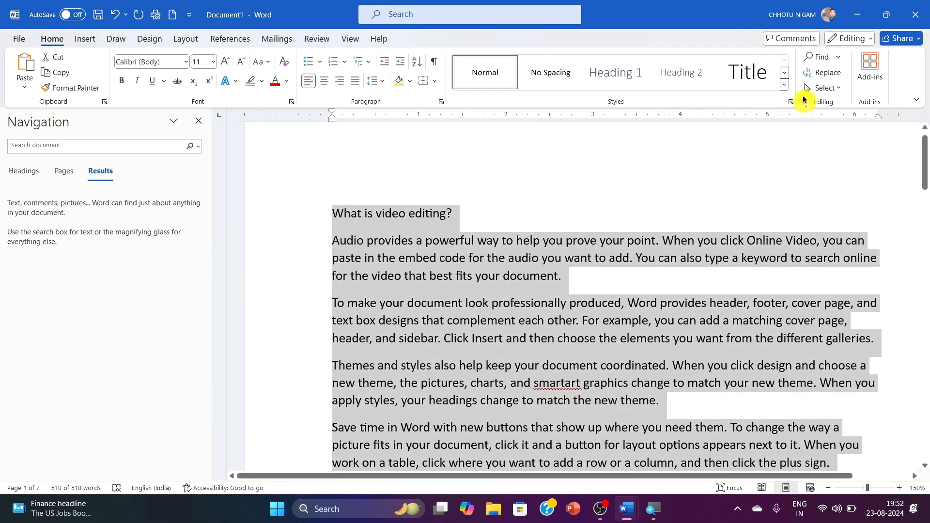
{"action": "left_click", "coordinate": [835, 87]}
{"action": "left_click", "coordinate": [752, 121]}
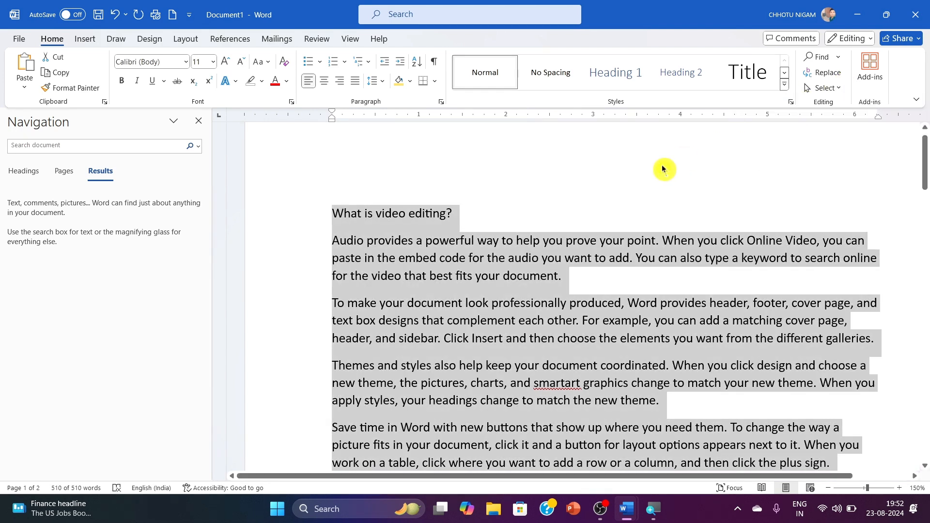
Draw a rectangle about 2.29" wide and 0.76" high below the last paragraph on page 1 and deselect it.
{"action": "scroll", "coordinate": [663, 169], "scroll_direction": "down", "scroll_amount": 6}
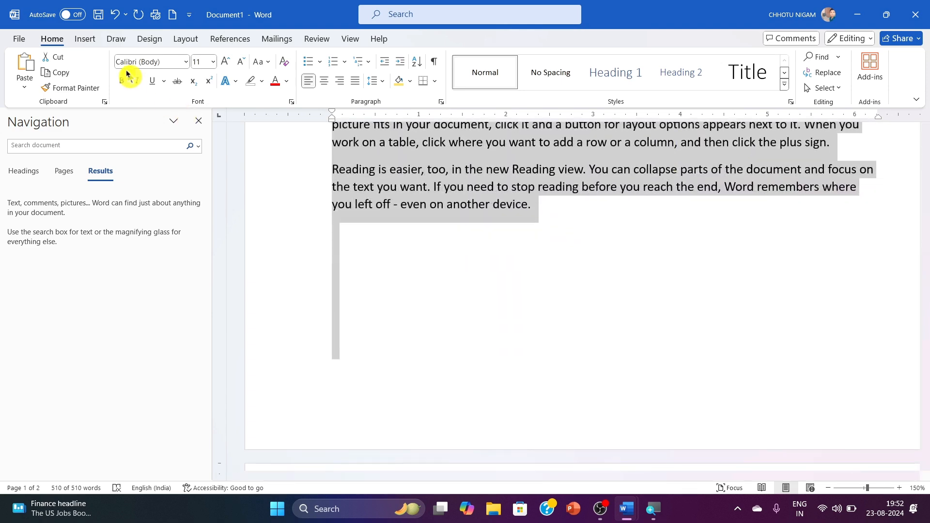
{"action": "left_click", "coordinate": [90, 42]}
{"action": "left_click", "coordinate": [174, 68]}
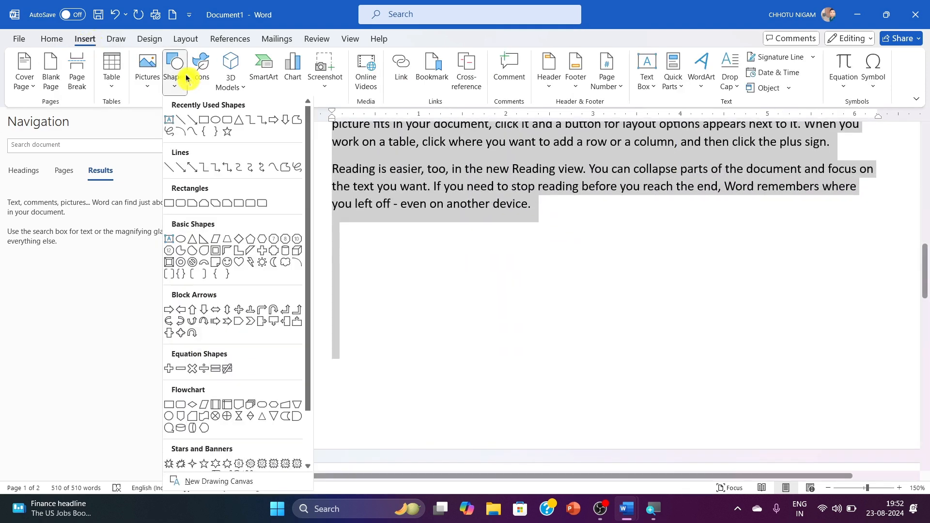
{"action": "left_click", "coordinate": [202, 119]}
{"action": "left_click_drag", "start_coordinate": [389, 254], "coordinate": [588, 323]}
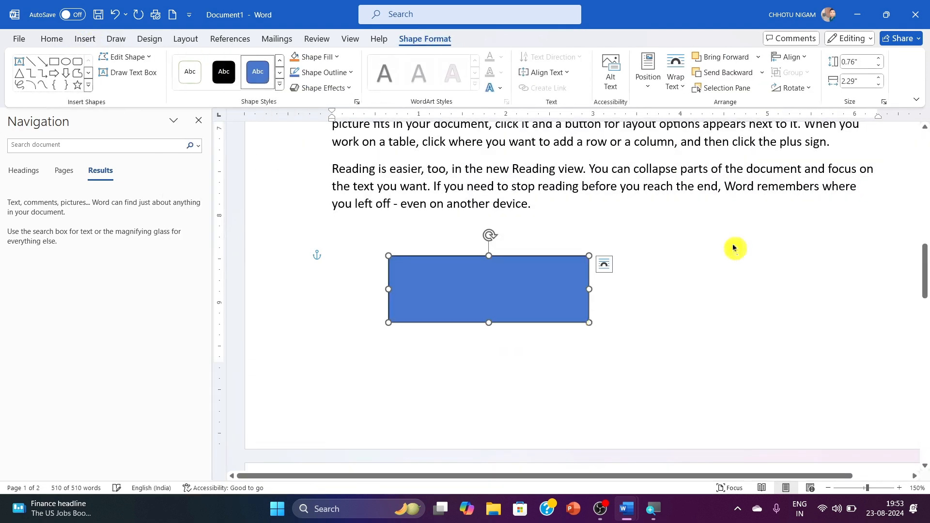
{"action": "left_click", "coordinate": [736, 241]}
Turn object selection mode on and off again.
{"action": "left_click", "coordinate": [823, 88]}
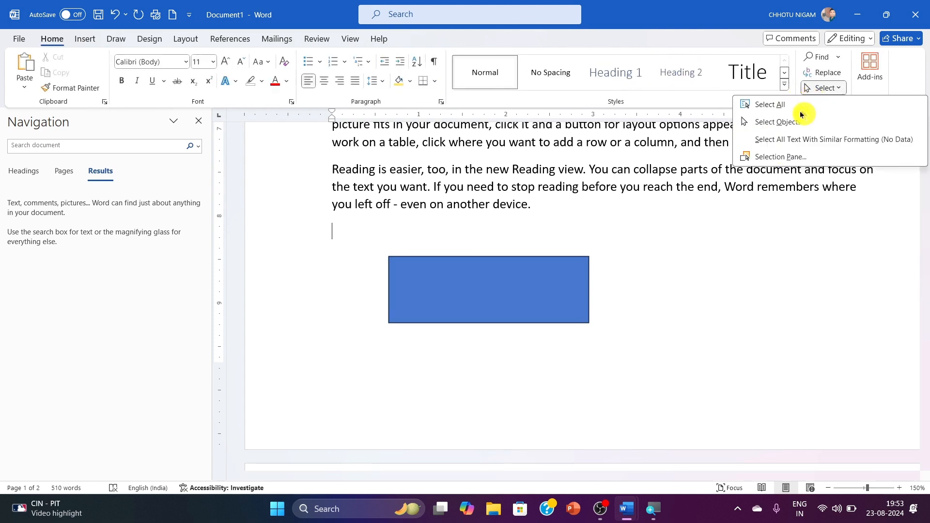
{"action": "left_click", "coordinate": [791, 121]}
{"action": "left_click", "coordinate": [839, 90]}
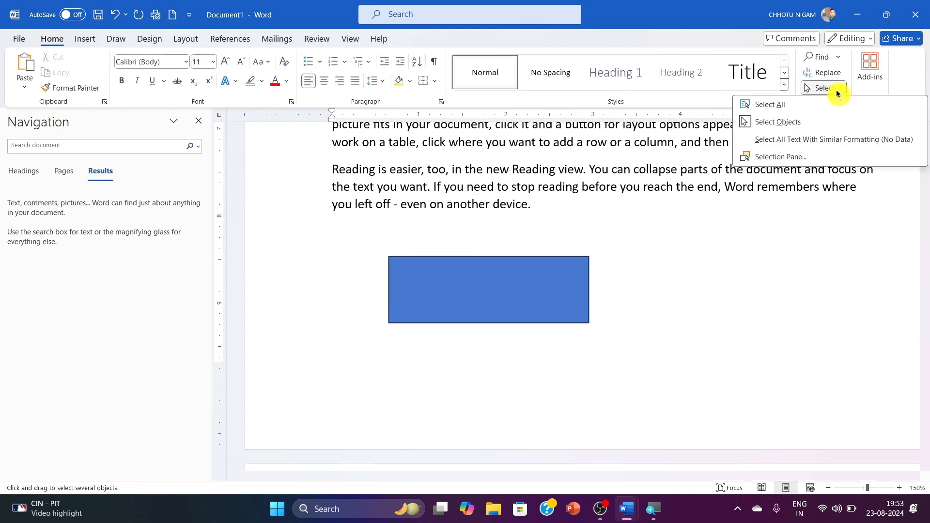
{"action": "left_click", "coordinate": [791, 123]}
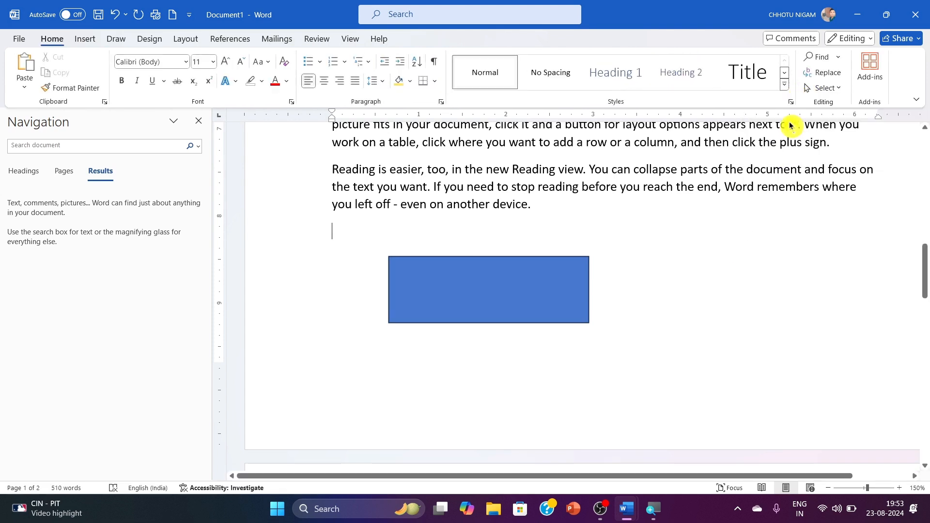
Move the blue rectangle up over the text of the "Reading is easier" paragraph and deselect it.
{"action": "left_click", "coordinate": [543, 276]}
{"action": "left_click_drag", "start_coordinate": [529, 281], "coordinate": [533, 189]}
{"action": "left_click", "coordinate": [716, 186]}
Select the entire document, including the blue rectangle, and turn on object selection mode.
{"action": "left_click", "coordinate": [840, 89]}
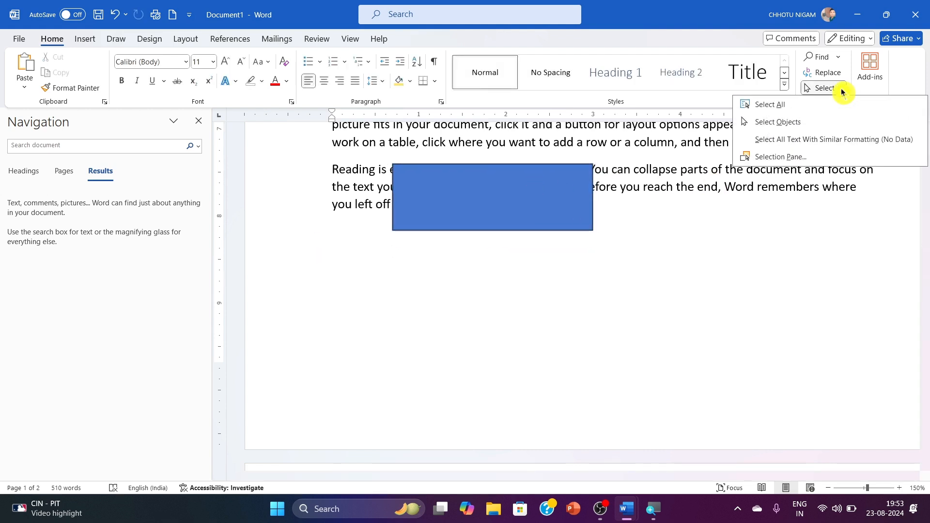
{"action": "left_click", "coordinate": [769, 104]}
{"action": "left_click", "coordinate": [828, 90]}
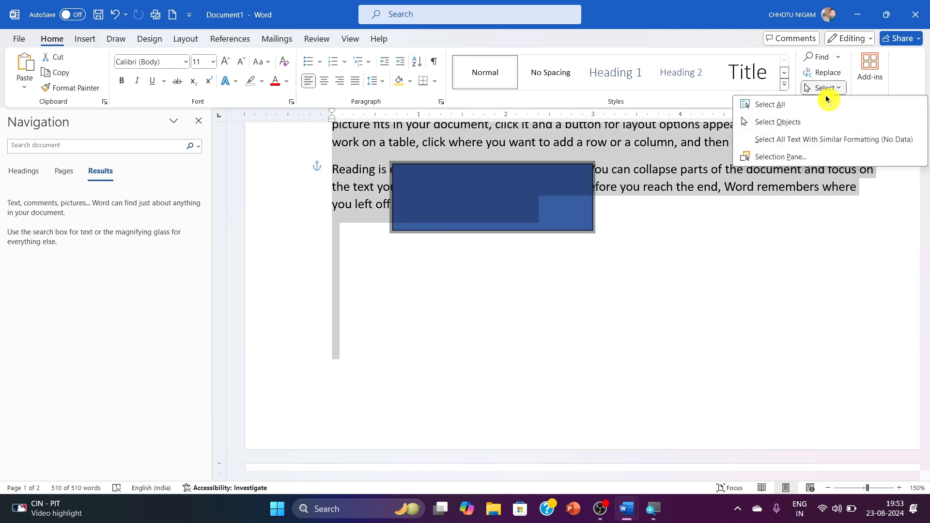
{"action": "left_click", "coordinate": [784, 123]}
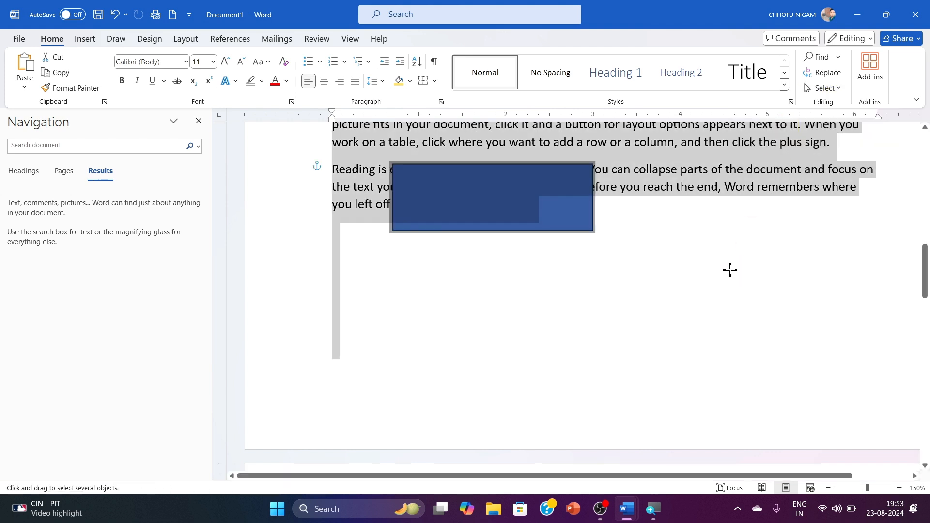
Select the blue rectangle covering the "Reading is easier" paragraph and delete it.
{"action": "left_click", "coordinate": [553, 227]}
{"action": "left_click", "coordinate": [836, 88]}
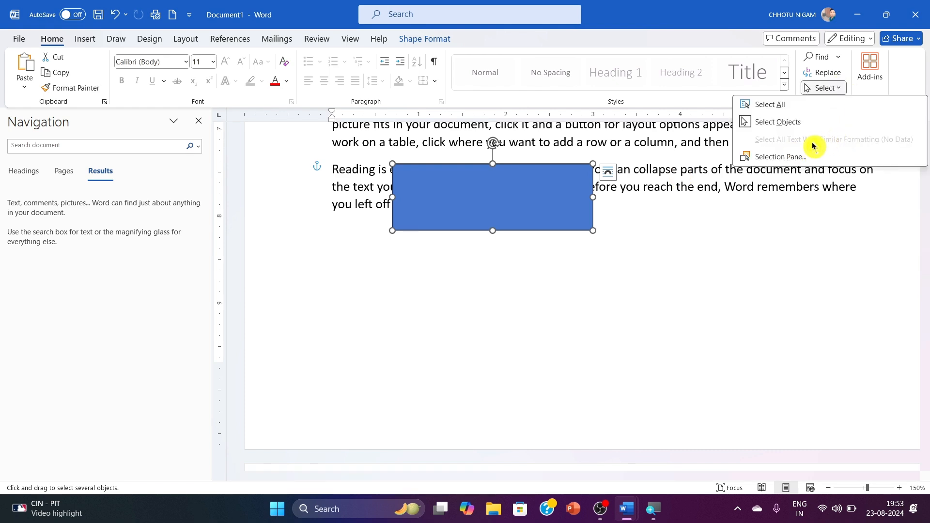
{"action": "left_click", "coordinate": [725, 202]}
{"action": "key", "text": "Delete"}
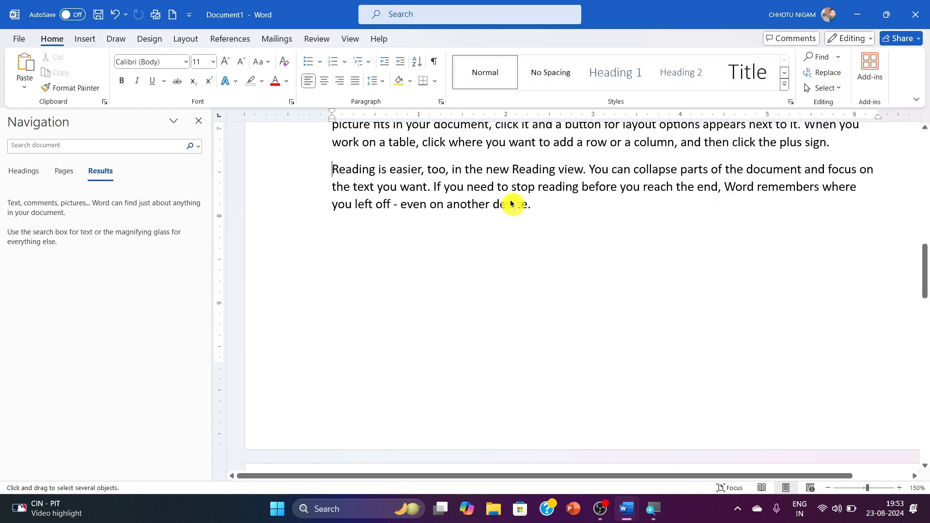
{"action": "key", "text": "super+d"}
{"action": "mouse_move", "coordinate": [625, 506]}
{"action": "left_click", "coordinate": [605, 484]}
Format the "Audio provides a powerful way" paragraph below the first heading line with the Georgia font and a red font color.
{"action": "scroll", "coordinate": [480, 303], "scroll_direction": "up", "scroll_amount": 6}
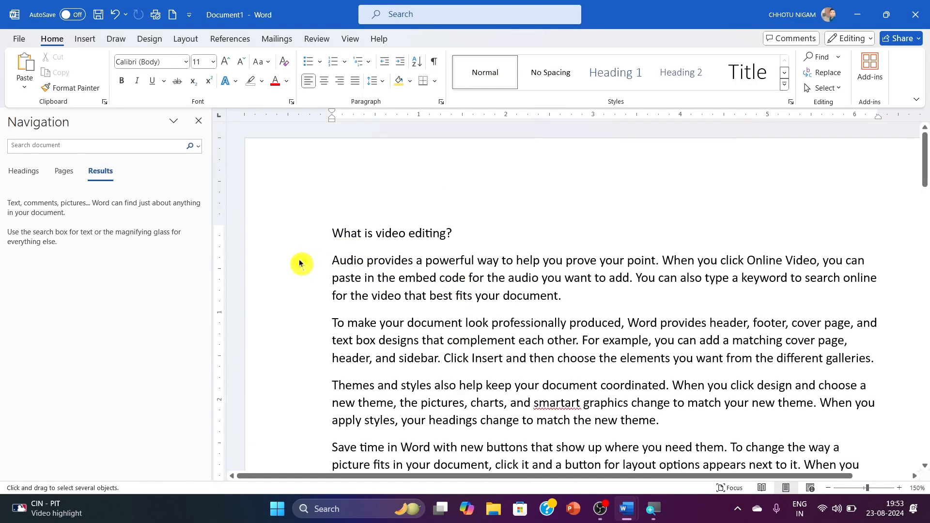
{"action": "left_click", "coordinate": [333, 258]}
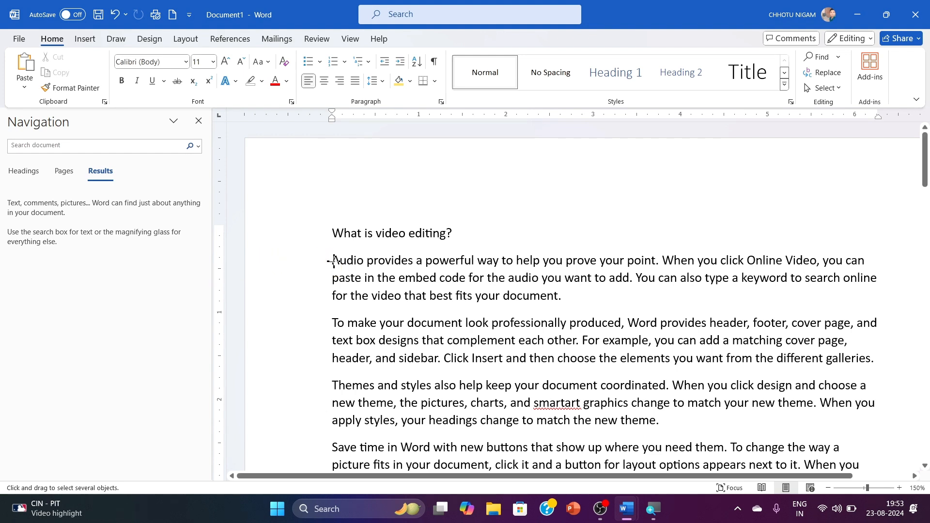
{"action": "left_click", "coordinate": [332, 260]}
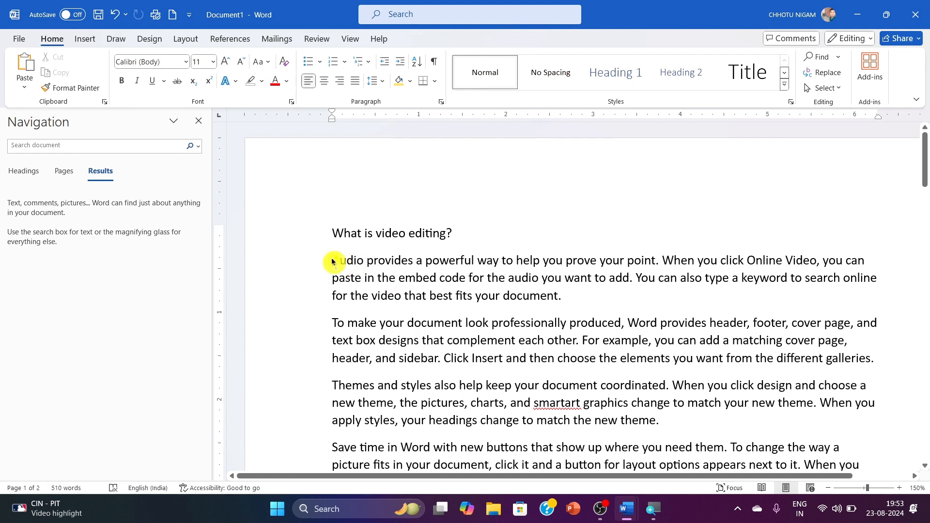
{"action": "key", "text": "shift+Down"}
{"action": "key", "text": "shift+Down"}
{"action": "key", "text": "shift+Down"}
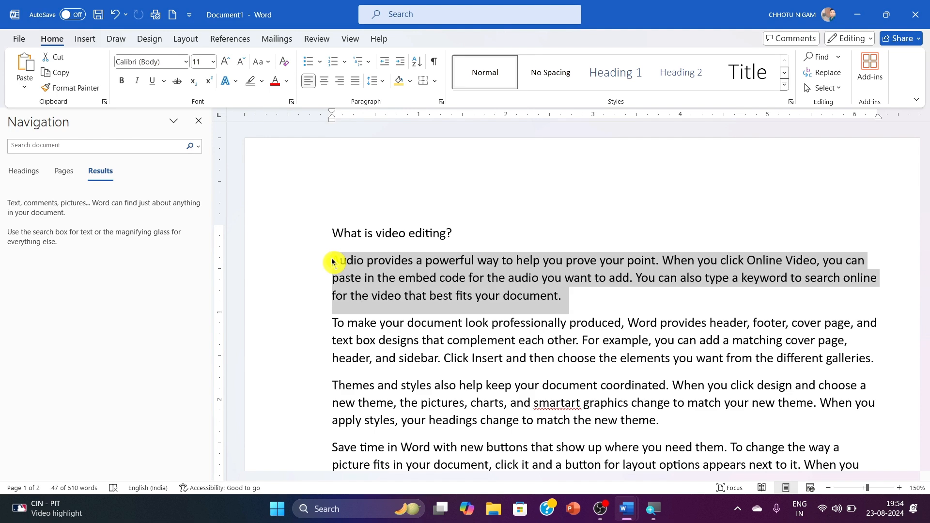
{"action": "left_click", "coordinate": [187, 62]}
{"action": "left_click", "coordinate": [183, 146]}
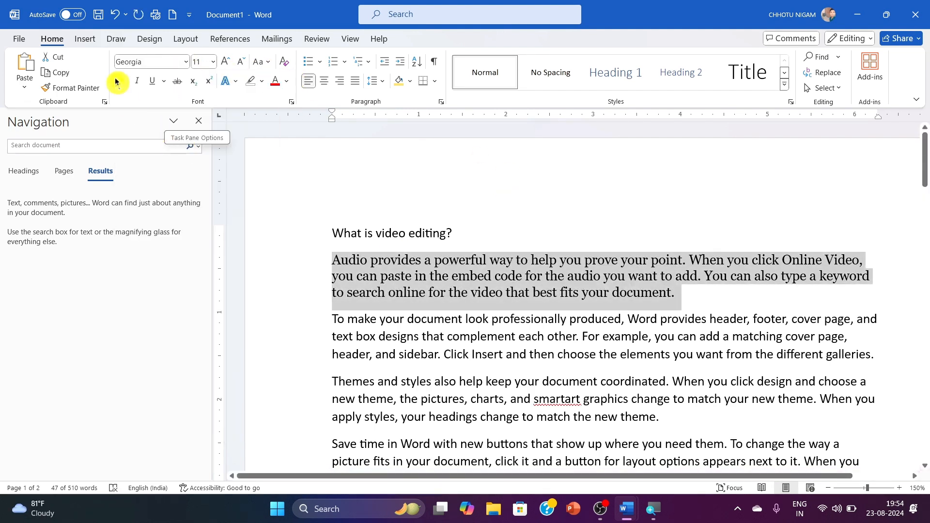
{"action": "left_click", "coordinate": [288, 82]}
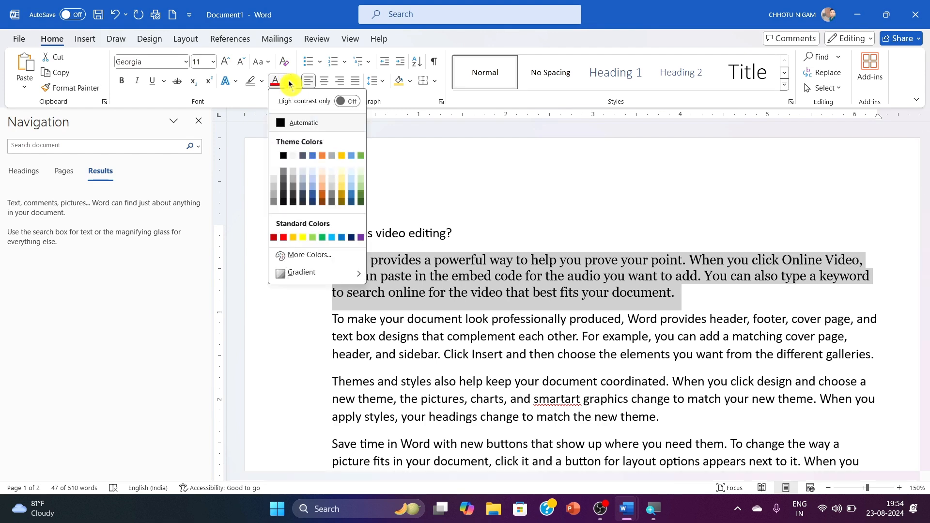
{"action": "left_click", "coordinate": [284, 238]}
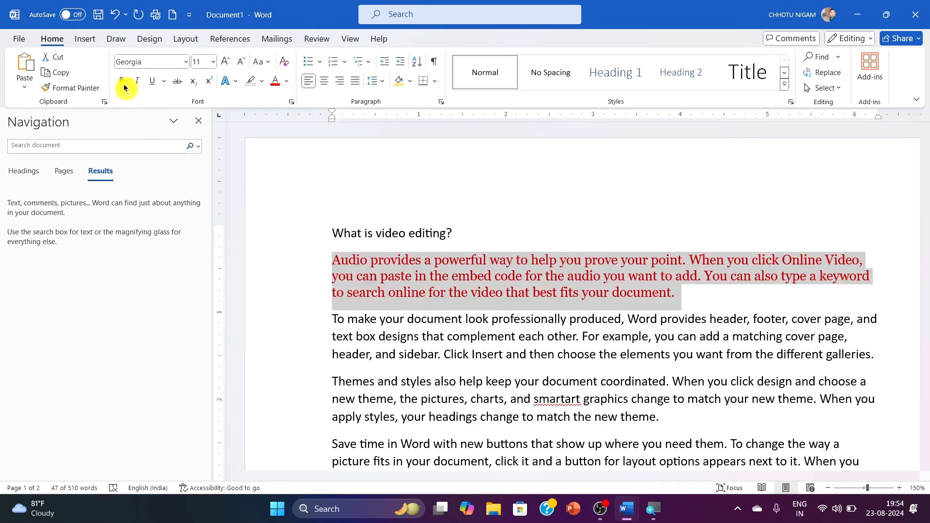
Use Format Painter to copy the "Audio provides" paragraph's formatting to the first "Themes and styles" paragraph.
{"action": "left_click", "coordinate": [357, 201]}
{"action": "scroll", "coordinate": [357, 201], "scroll_direction": "down", "scroll_amount": 2}
{"action": "left_click", "coordinate": [70, 86]}
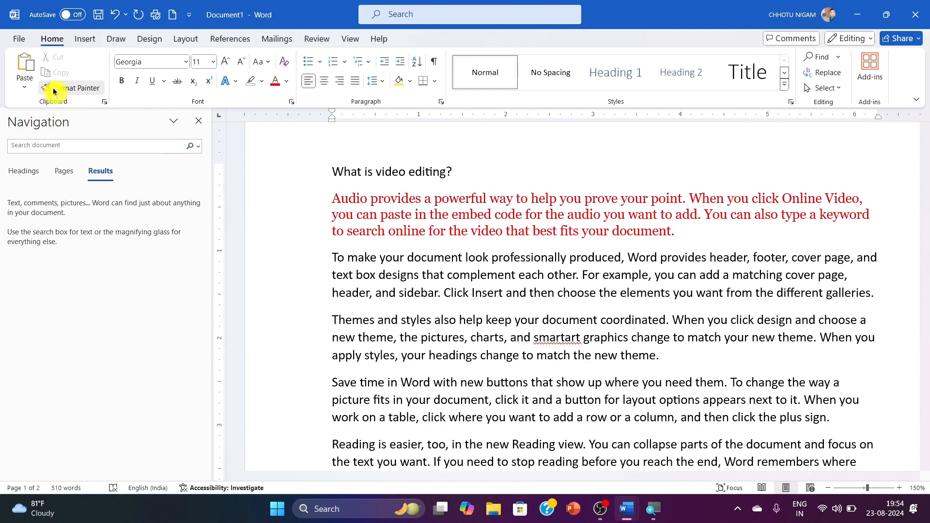
{"action": "scroll", "coordinate": [339, 208], "scroll_direction": "down", "scroll_amount": 3}
{"action": "mouse_move", "coordinate": [331, 213]}
{"action": "left_mouse_down"}
{"action": "mouse_move", "coordinate": [440, 238]}
{"action": "mouse_move", "coordinate": [659, 253]}
{"action": "left_mouse_up"}
Try to copy the red Georgia formatting to the "Video provides" and "Reading is easier" paragraphs.
{"action": "scroll", "coordinate": [466, 289], "scroll_direction": "down", "scroll_amount": 3}
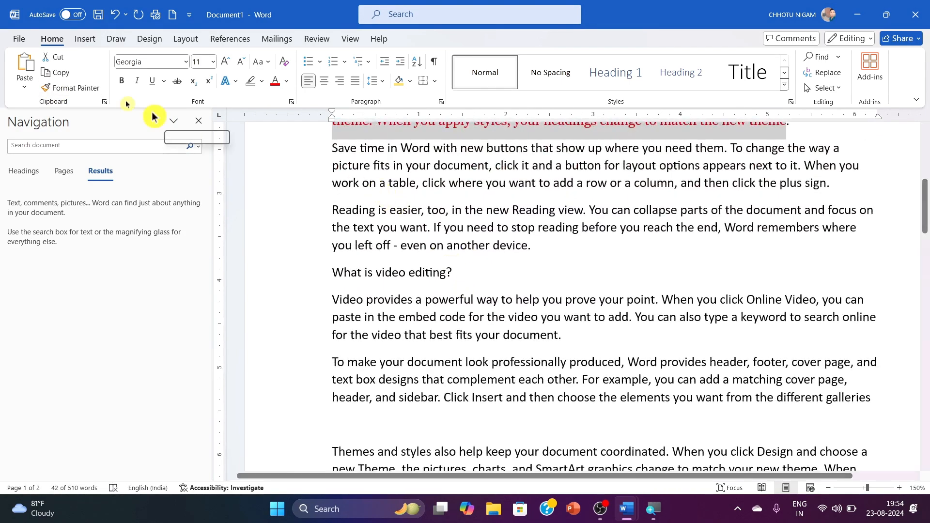
{"action": "left_click_drag", "start_coordinate": [332, 301], "coordinate": [571, 336]}
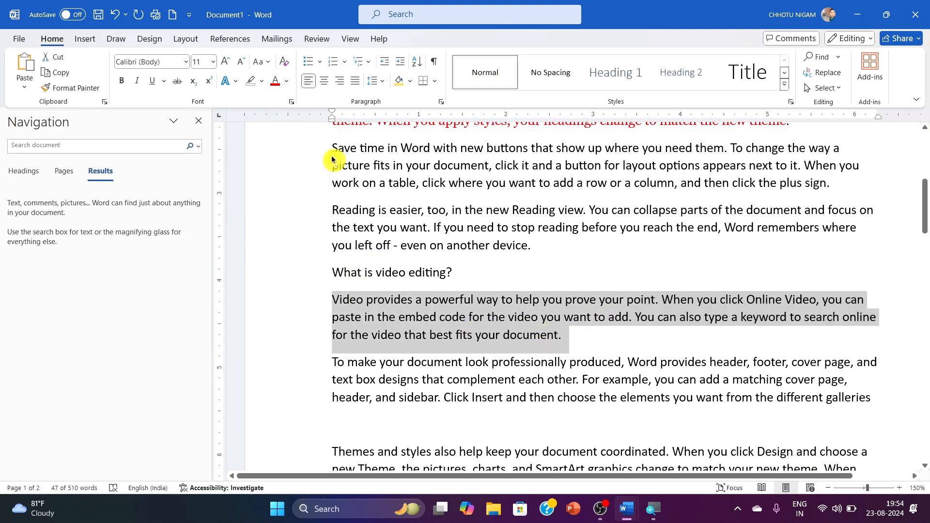
{"action": "scroll", "coordinate": [374, 143], "scroll_direction": "up", "scroll_amount": 1}
{"action": "left_click", "coordinate": [372, 142]}
{"action": "double_click", "coordinate": [373, 141]}
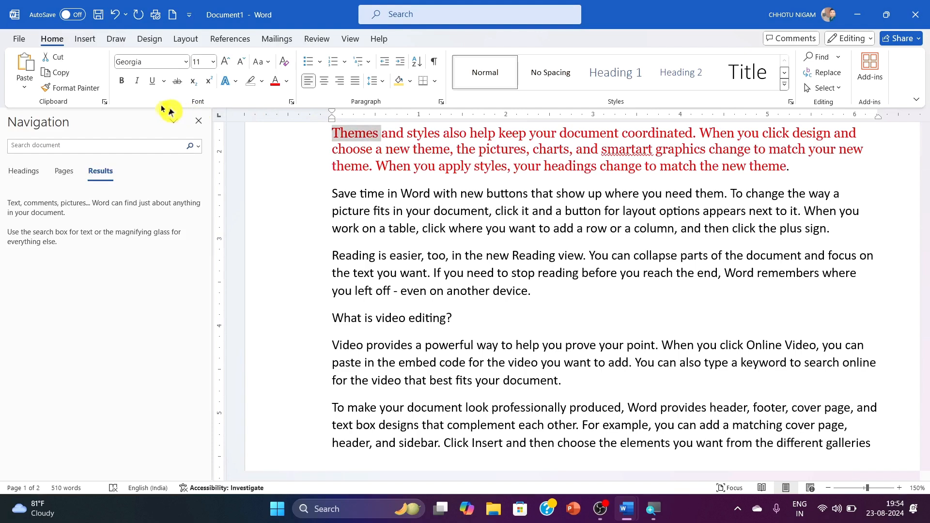
{"action": "left_click_drag", "start_coordinate": [334, 258], "coordinate": [513, 296]}
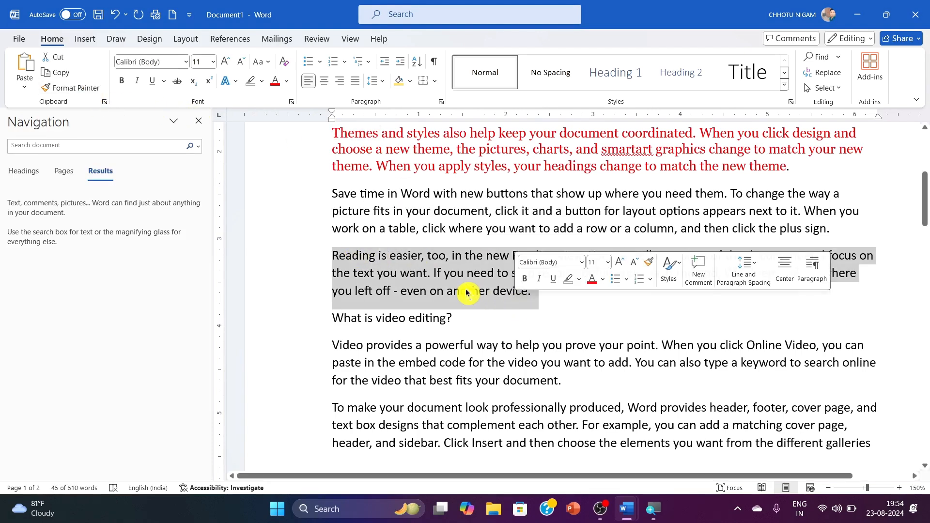
Use Format Painter to copy the red "Themes and styles" paragraph's formatting to the "Reading is easier" paragraph.
{"action": "double_click", "coordinate": [431, 150]}
{"action": "left_click", "coordinate": [97, 91]}
{"action": "left_click_drag", "start_coordinate": [332, 255], "coordinate": [535, 297]}
{"action": "scroll", "coordinate": [461, 271], "scroll_direction": "up", "scroll_amount": 1}
{"action": "scroll", "coordinate": [460, 271], "scroll_direction": "down", "scroll_amount": 3, "text": "ctrl"}
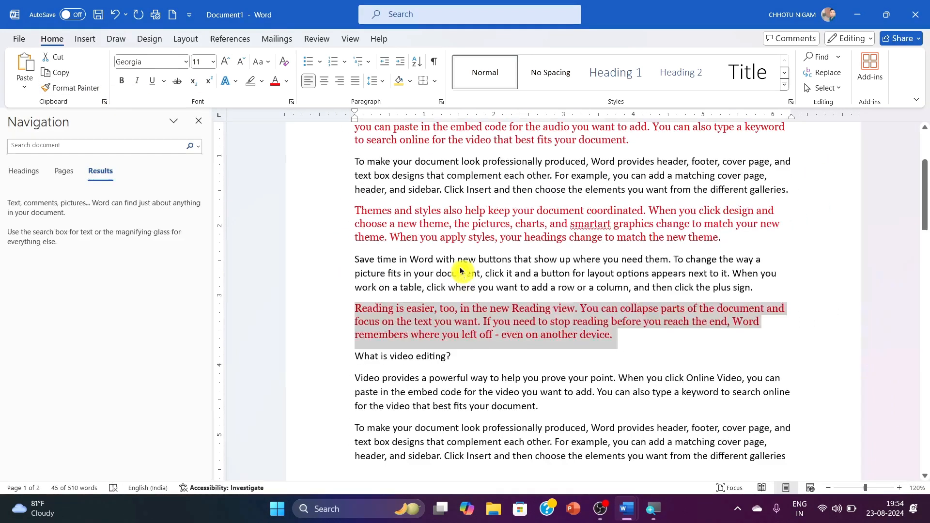
{"action": "scroll", "coordinate": [460, 271], "scroll_direction": "down", "scroll_amount": 1, "text": "ctrl"}
Try to select all text formatted like the black "Save time in Word" paragraph, and clear the selection.
{"action": "left_click", "coordinate": [457, 266]}
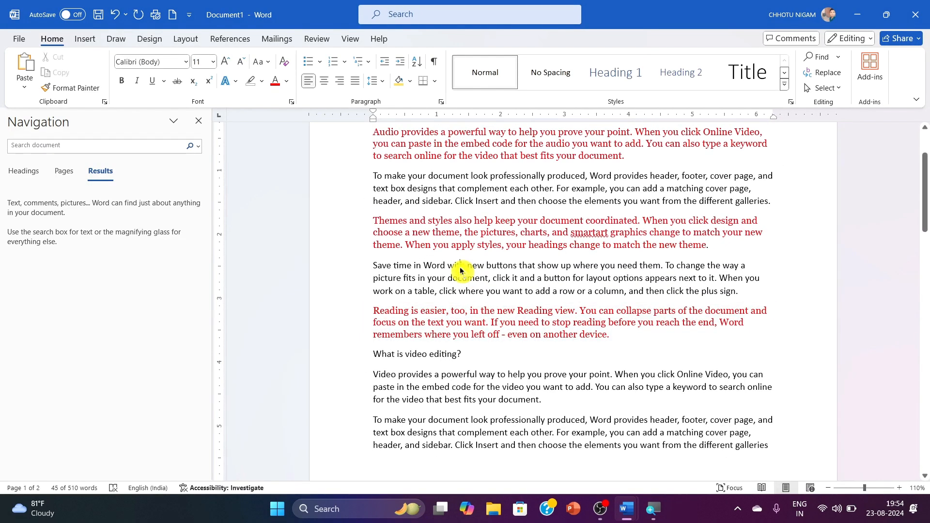
{"action": "left_click", "coordinate": [823, 88]}
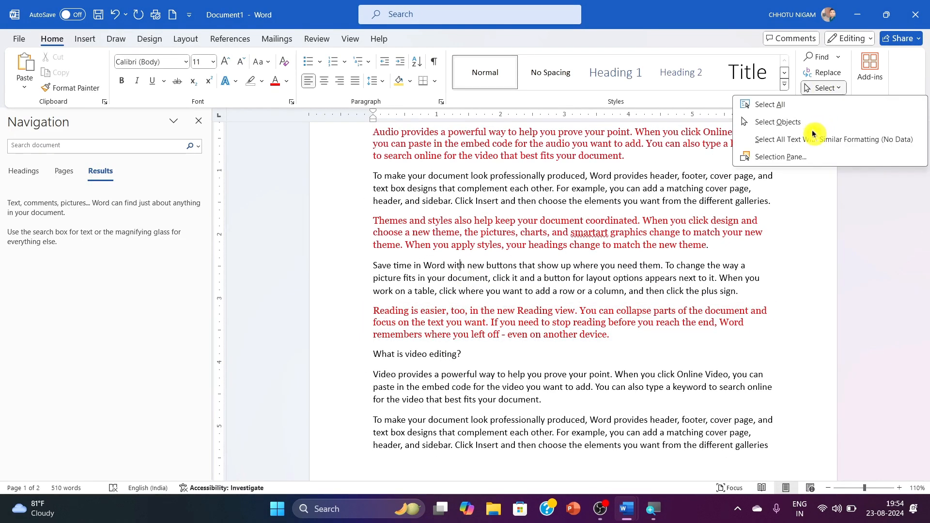
{"action": "left_click", "coordinate": [807, 146]}
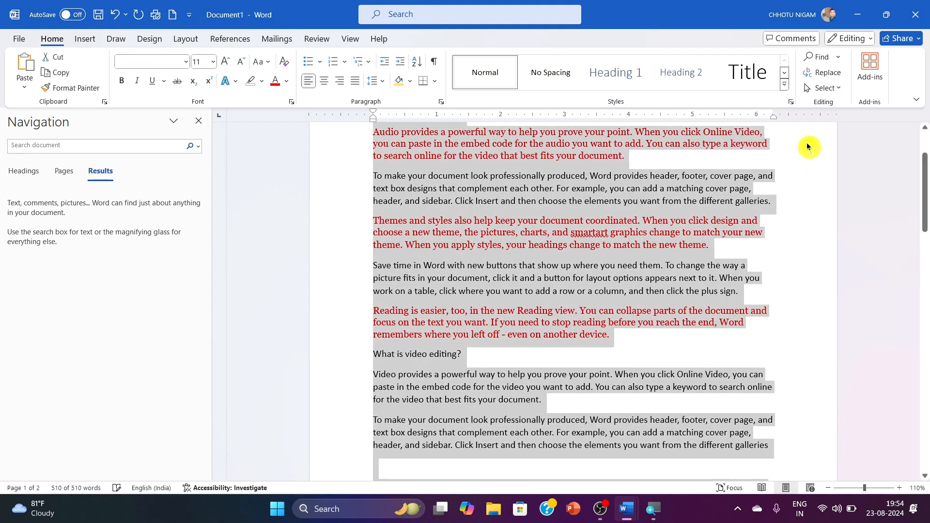
{"action": "left_click", "coordinate": [823, 88]}
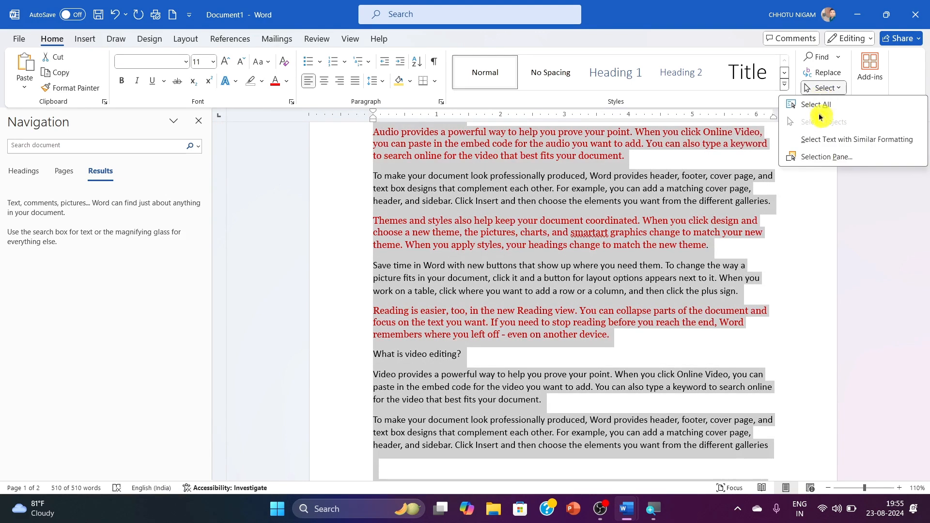
{"action": "left_click", "coordinate": [813, 141]}
{"action": "left_click", "coordinate": [670, 199]}
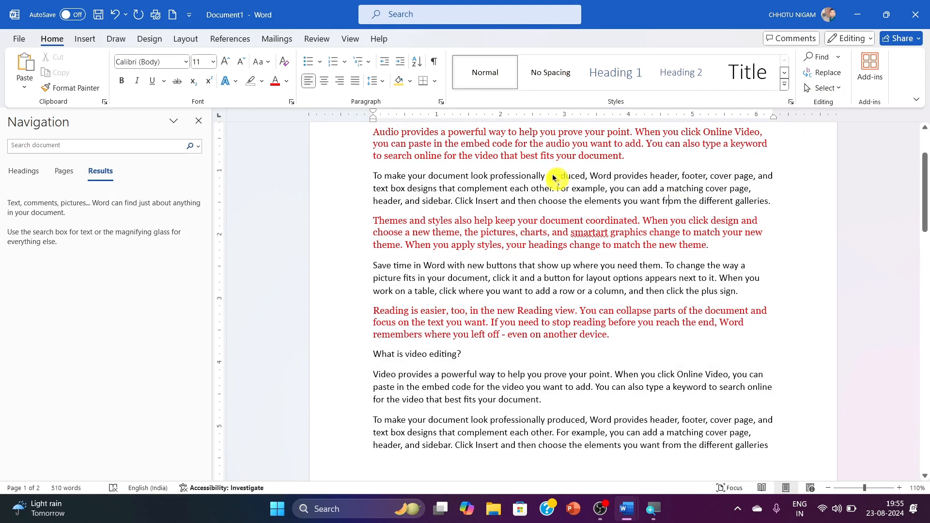
Select all text with formatting similar to the red "Audio provides" paragraph.
{"action": "scroll", "coordinate": [557, 182], "scroll_direction": "up", "scroll_amount": 1}
{"action": "left_click_drag", "start_coordinate": [373, 192], "coordinate": [661, 221]}
{"action": "left_click", "coordinate": [823, 88]}
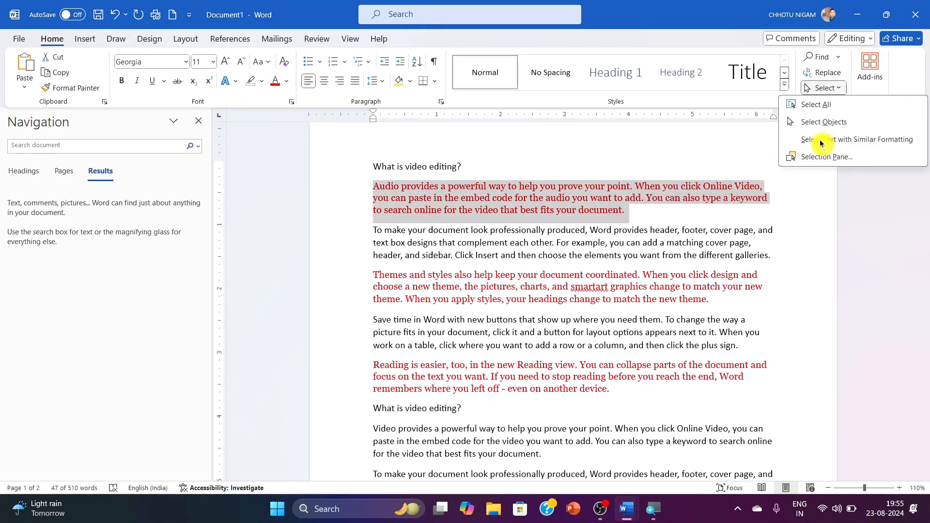
{"action": "left_click", "coordinate": [822, 142]}
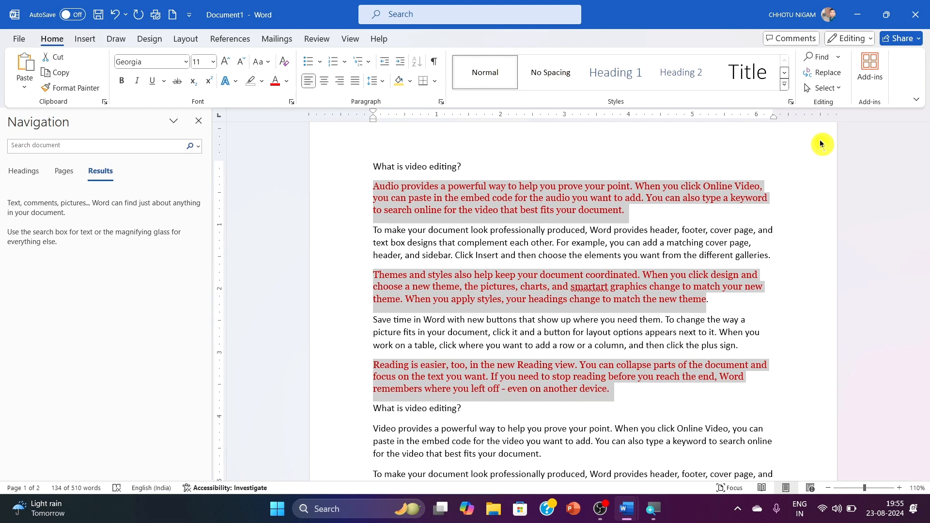
Open the Selection pane for managing the document's objects.
{"action": "left_click", "coordinate": [824, 88]}
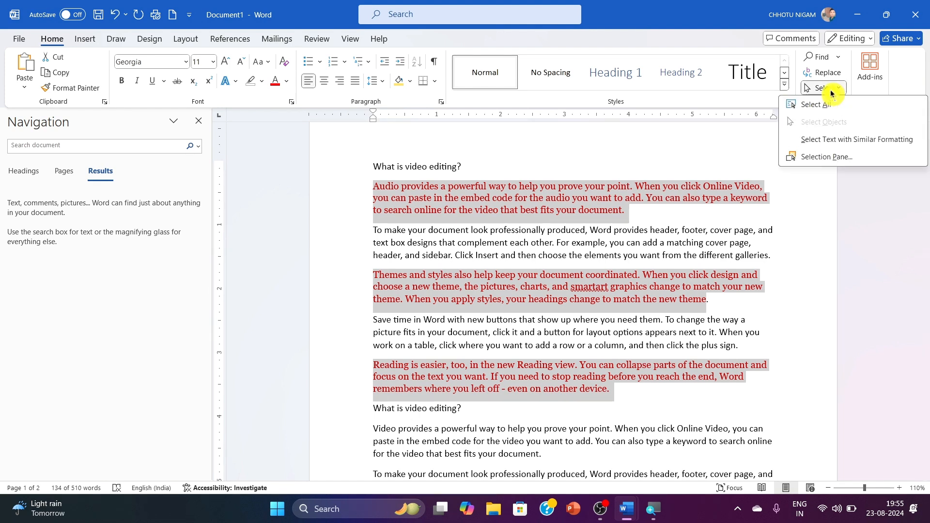
{"action": "left_click", "coordinate": [828, 157]}
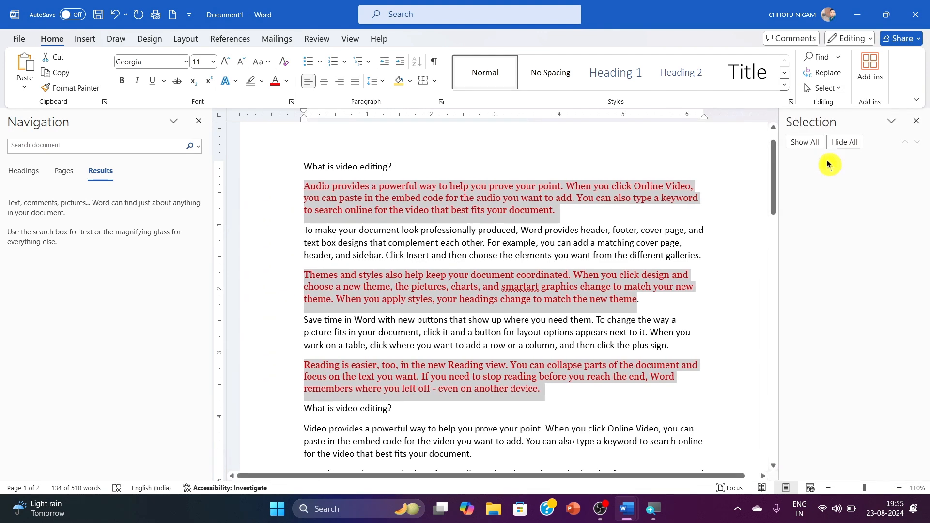
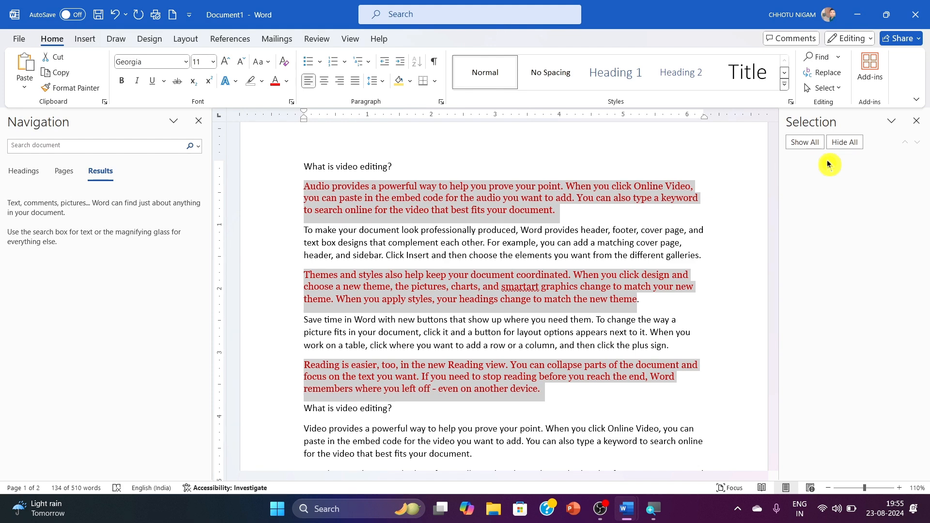
{"action": "left_click", "coordinate": [603, 516]}
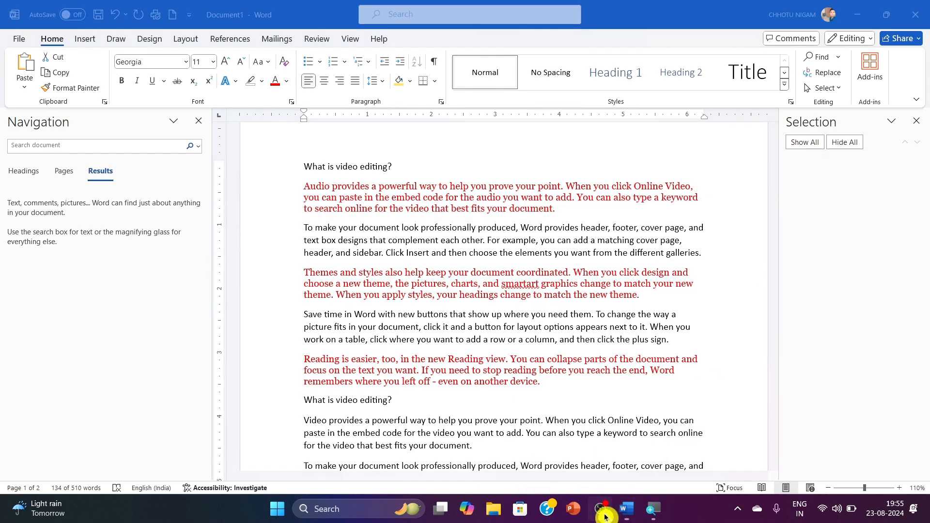
{"action": "left_click", "coordinate": [785, 369]}
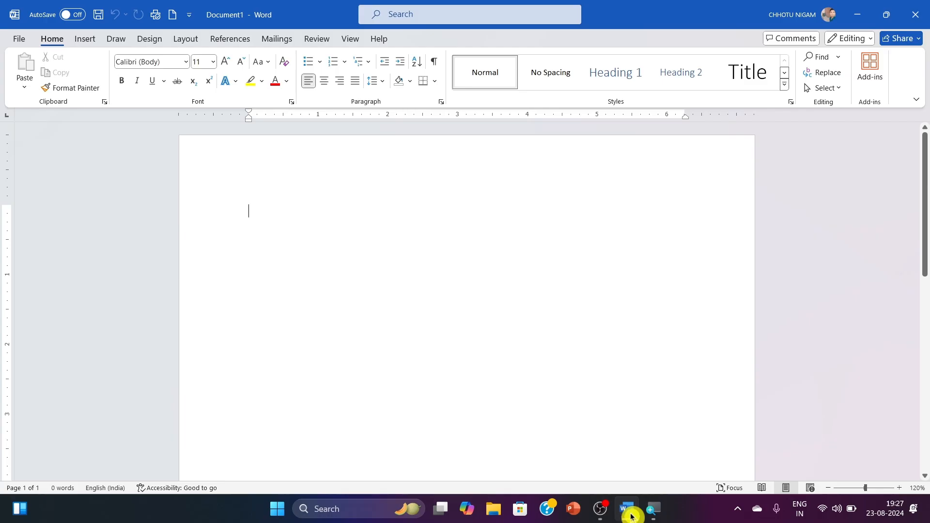